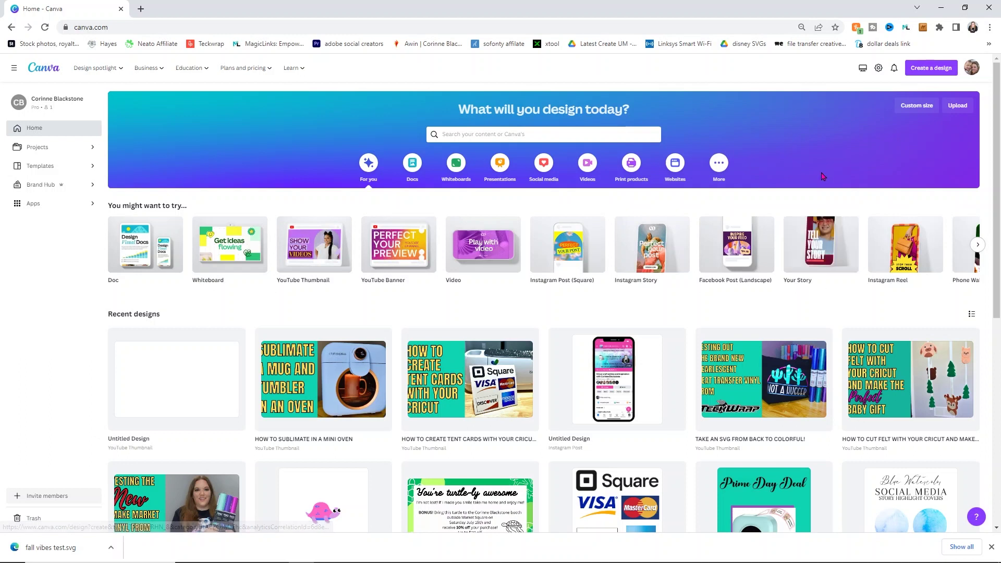
# Create a custom-size design of 12 × 12 inches, switching units from px to in.
pyautogui.click(924, 104)
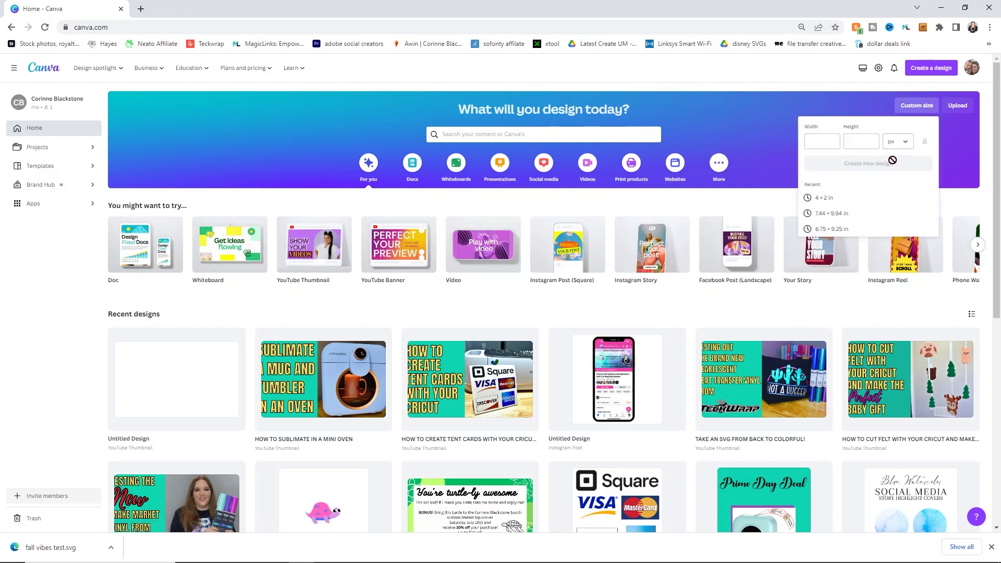
pyautogui.click(906, 143)
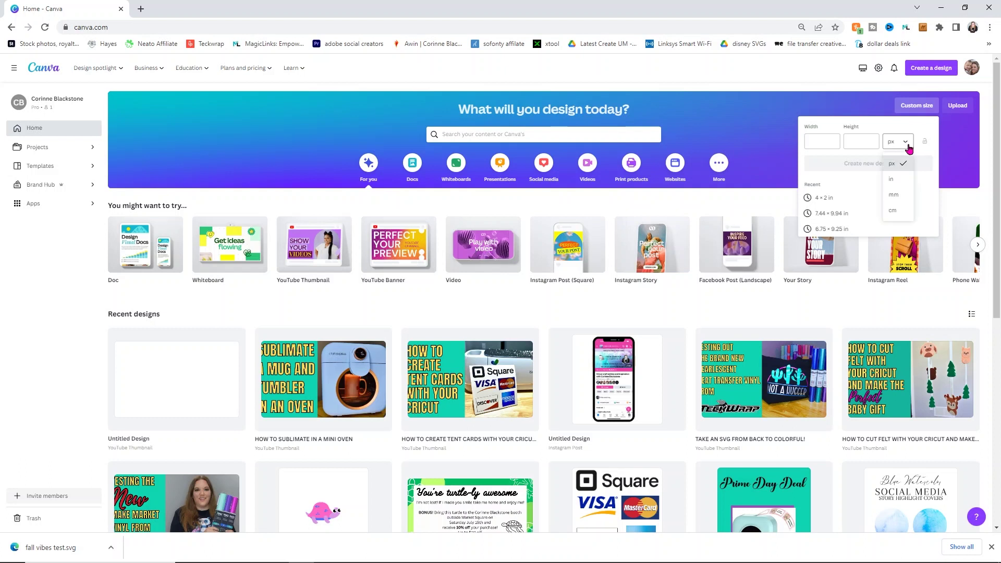
pyautogui.click(895, 180)
pyautogui.click(828, 142)
pyautogui.write('1')
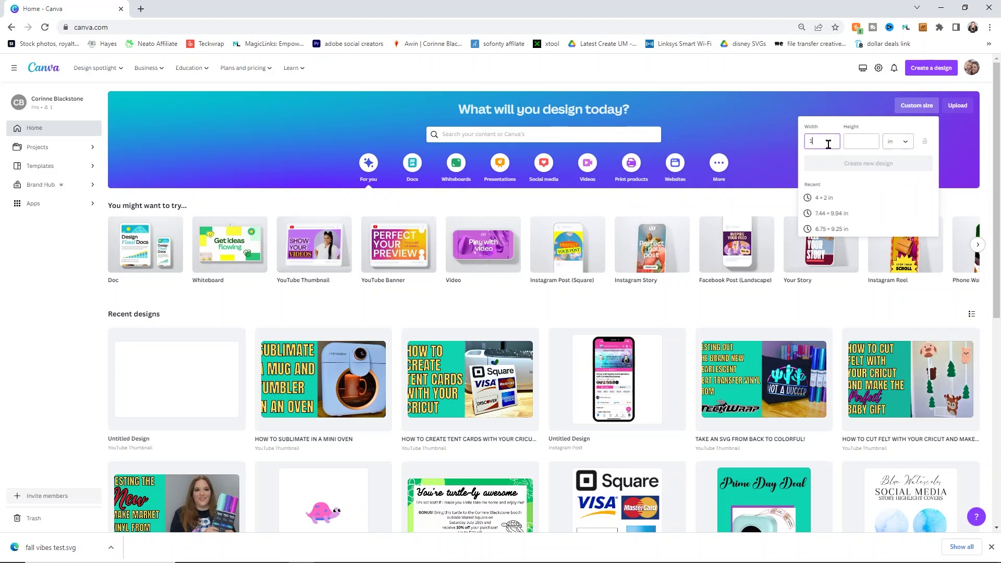
pyautogui.write('2')
pyautogui.click(866, 143)
pyautogui.write('12')
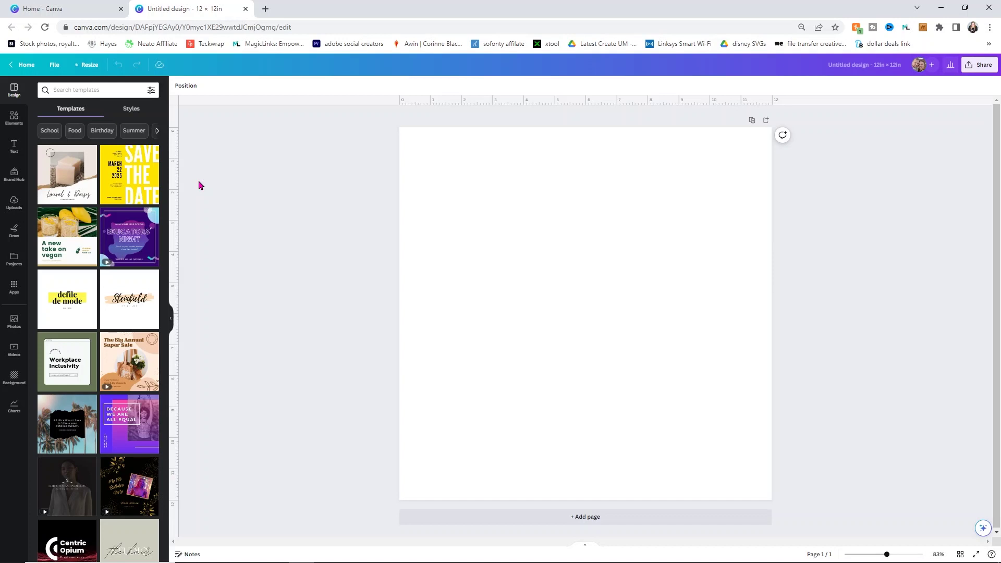
# Search the Elements library for 'fall'.
pyautogui.click(11, 119)
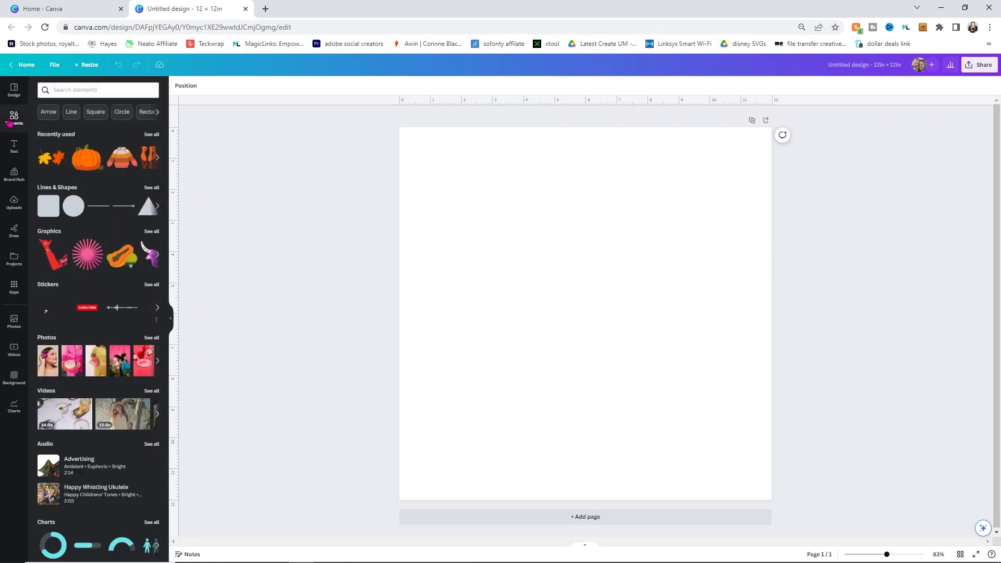
pyautogui.click(63, 90)
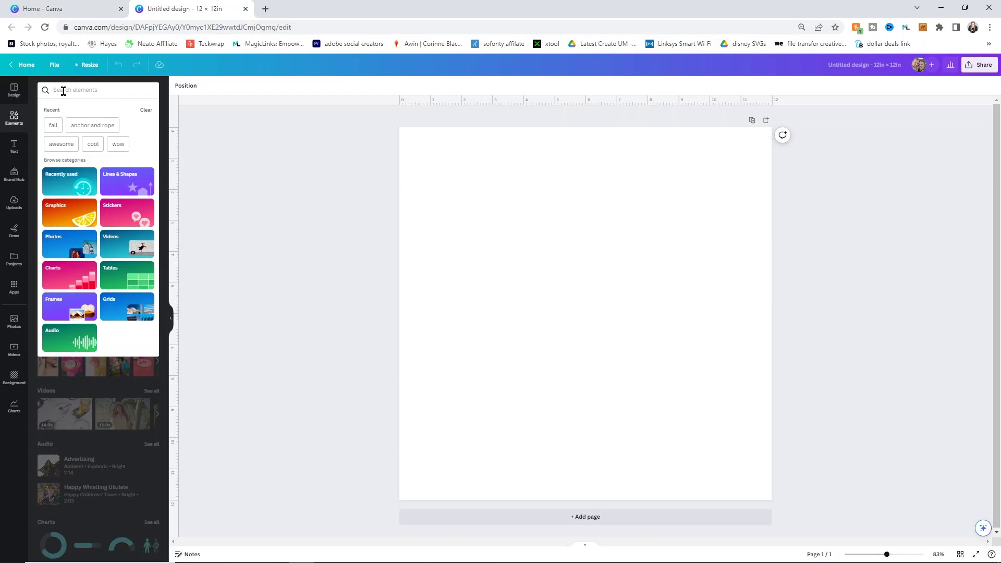
pyautogui.write('fall')
pyautogui.press('Return')
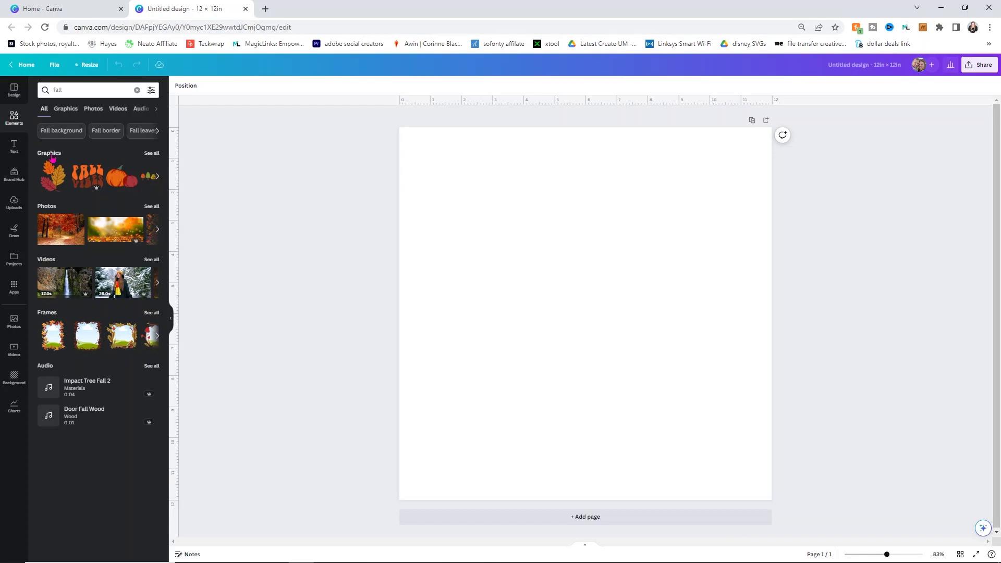
# Show all fall graphics and filter the results to Static items only.
pyautogui.click(151, 154)
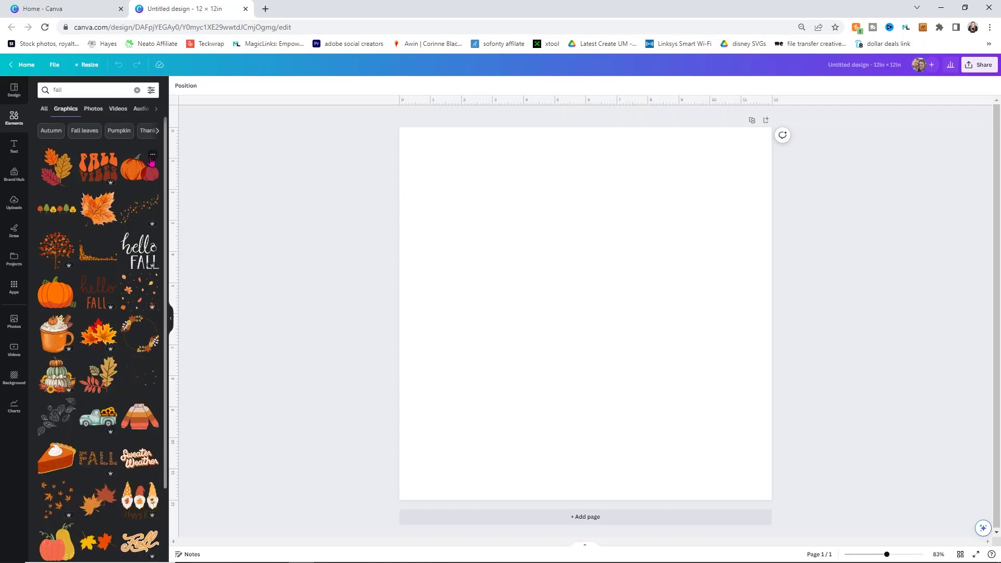
pyautogui.click(150, 91)
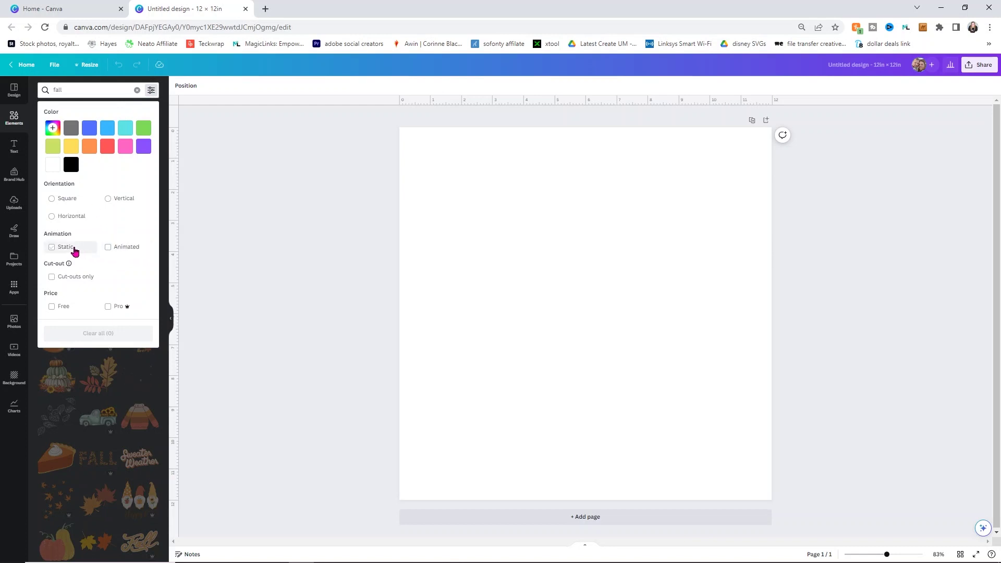
pyautogui.click(52, 247)
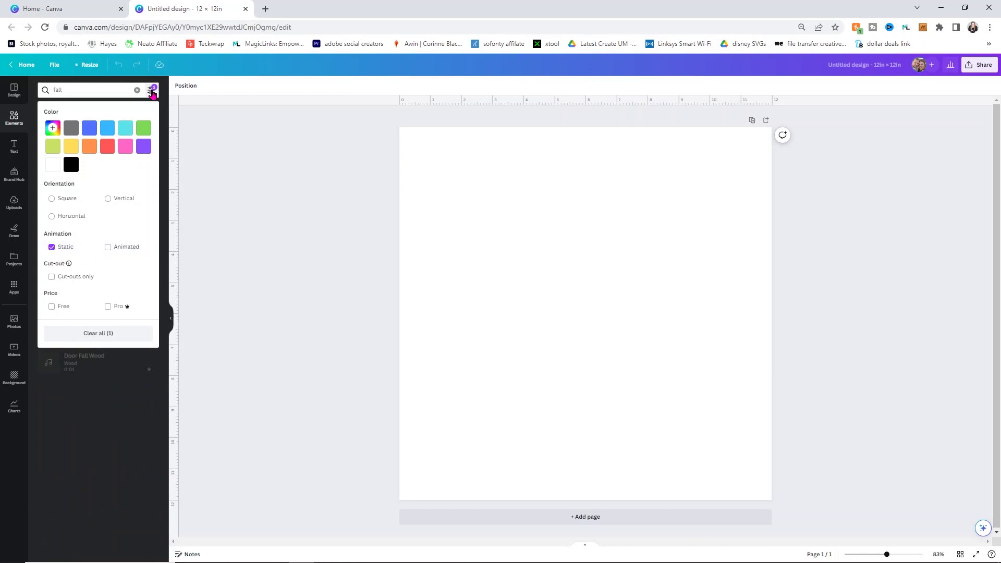
pyautogui.click(152, 91)
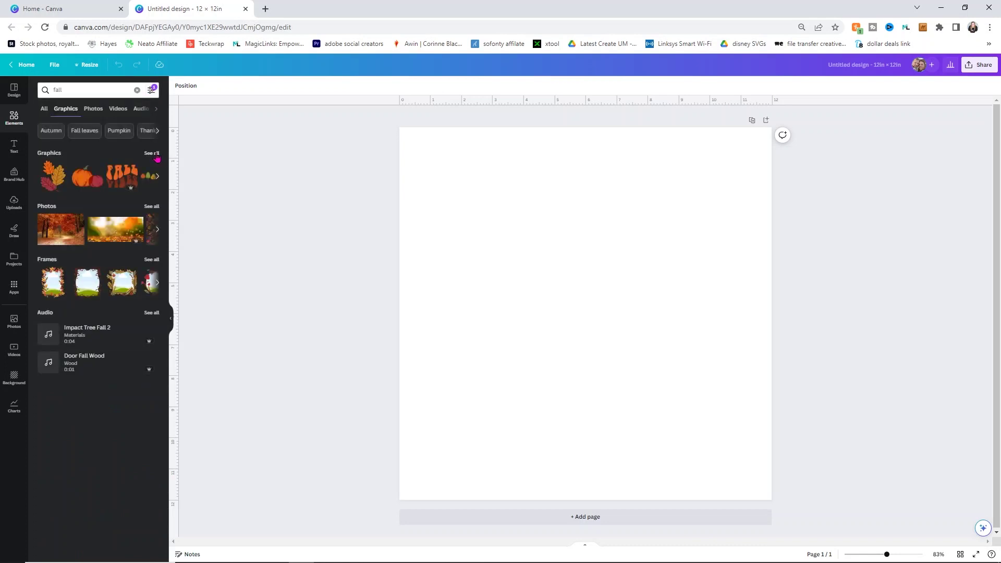
# Try and delete a maple leaf and a pumpkin, then add the FALL VIBES lettering graphic.
pyautogui.click(153, 154)
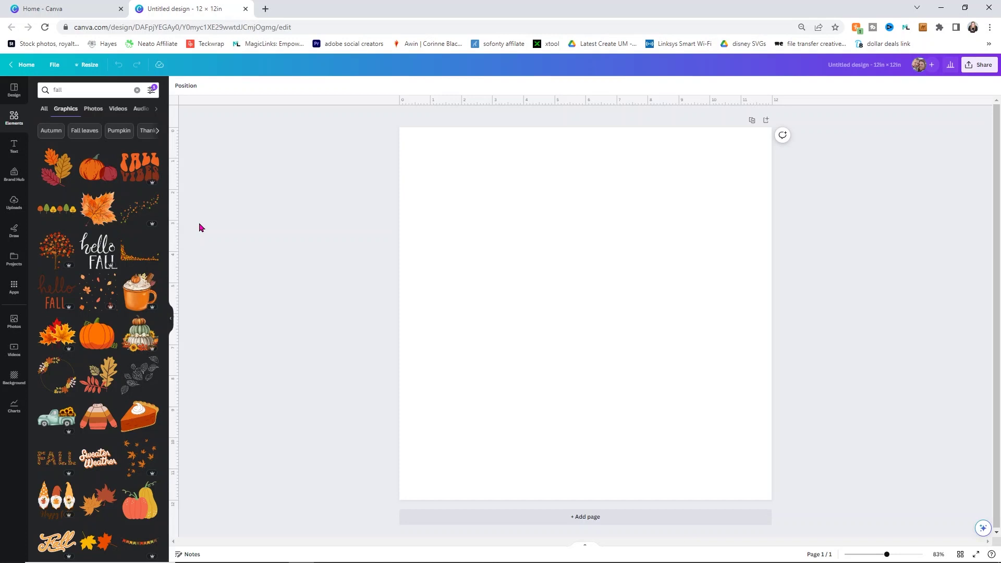
pyautogui.click(95, 214)
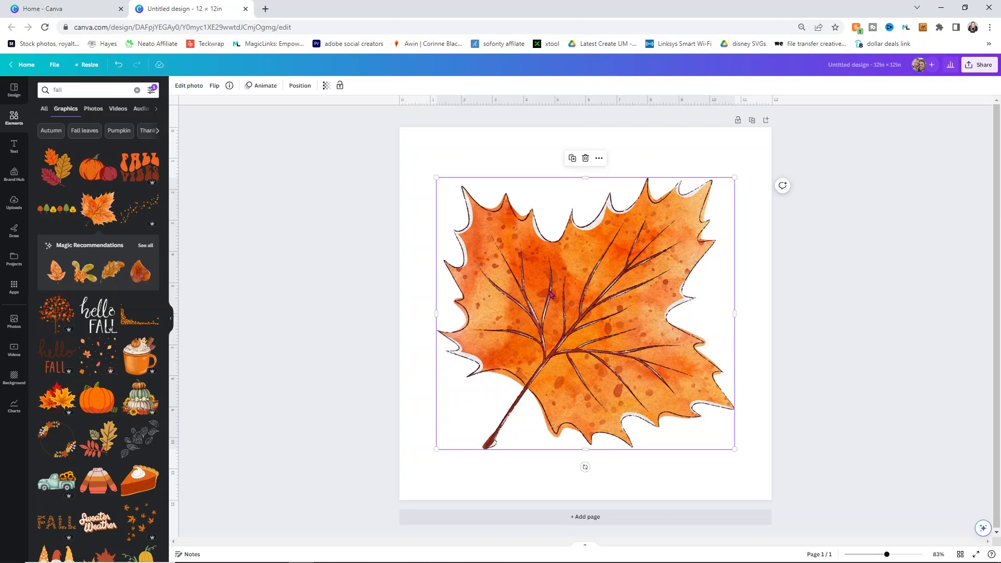
pyautogui.press('Delete')
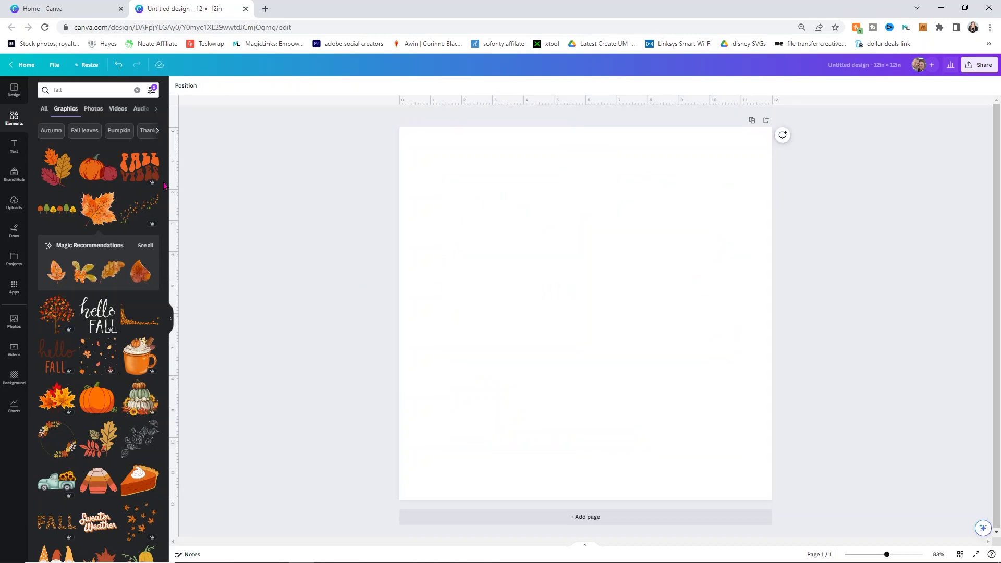
pyautogui.click(97, 168)
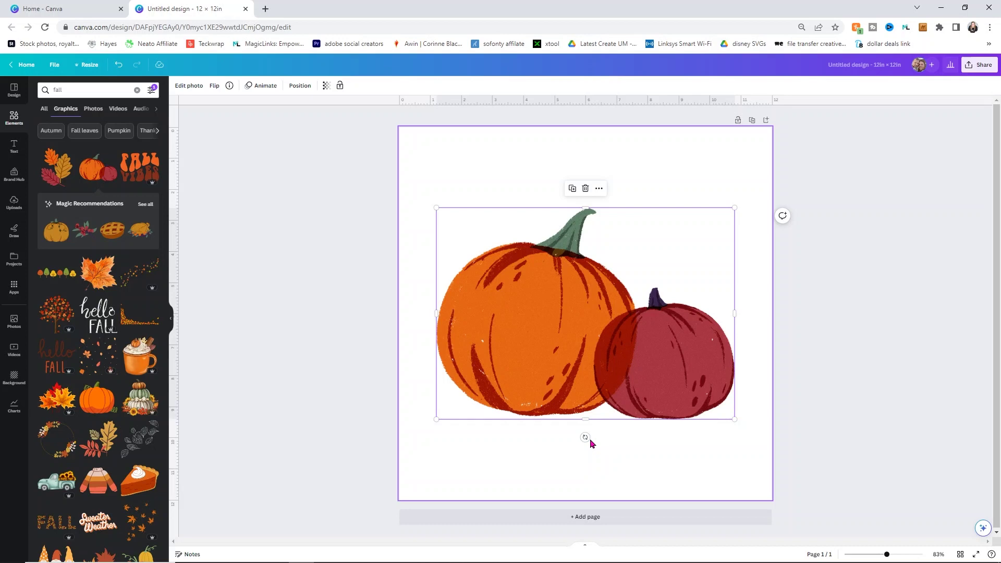
pyautogui.press('Delete')
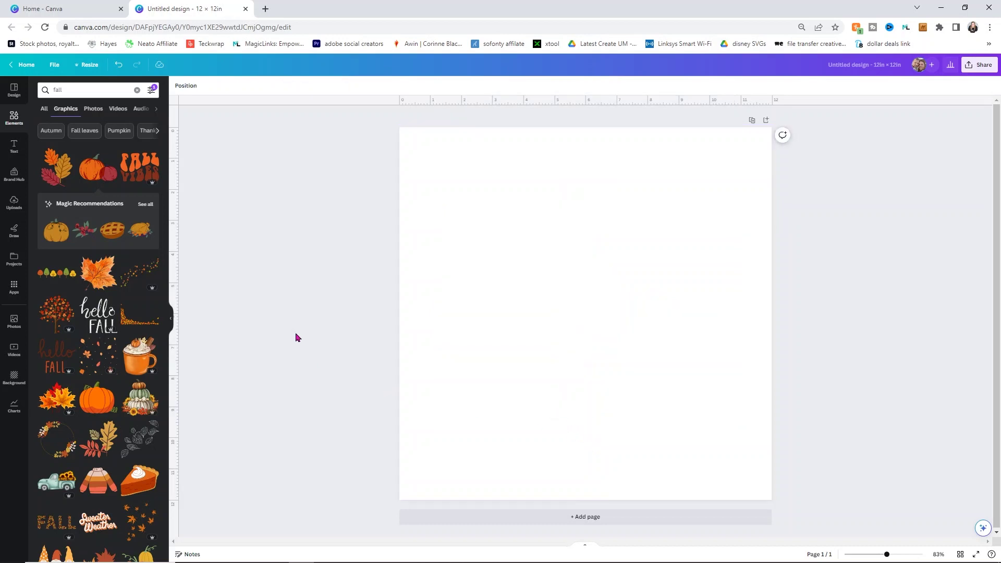
pyautogui.click(140, 167)
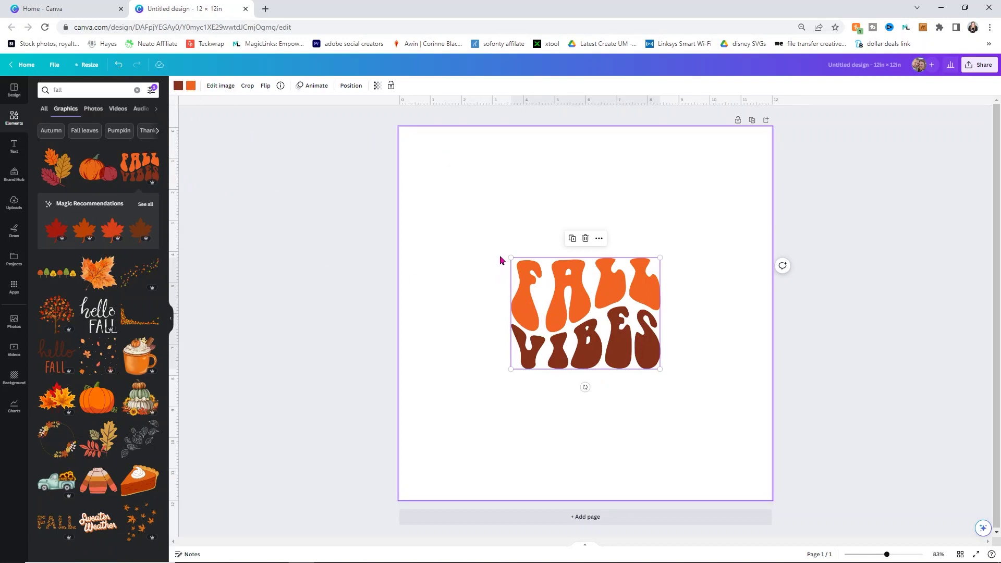
# Enlarge FALL VIBES from both corners, then add an autumn-leaves graphic sized over the lettering.
pyautogui.moveTo(510, 258); pyautogui.dragTo(431, 198)
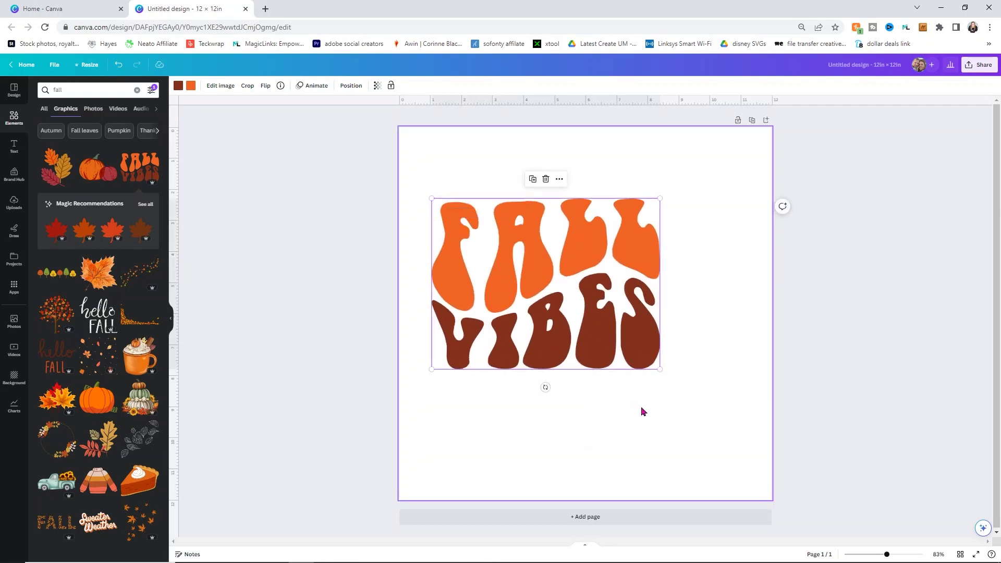
pyautogui.moveTo(660, 369); pyautogui.dragTo(746, 433)
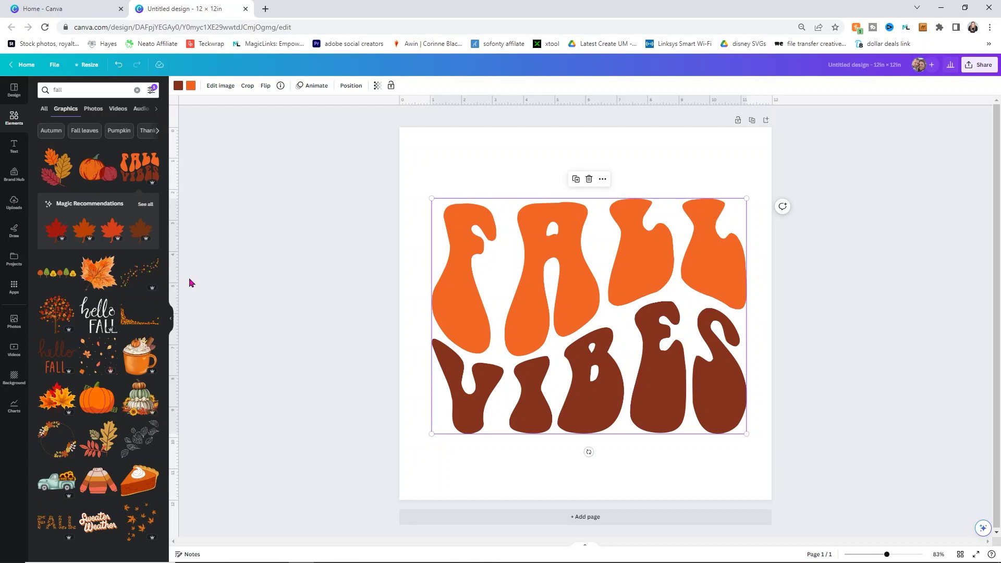
pyautogui.scroll(-3, 116, 334)
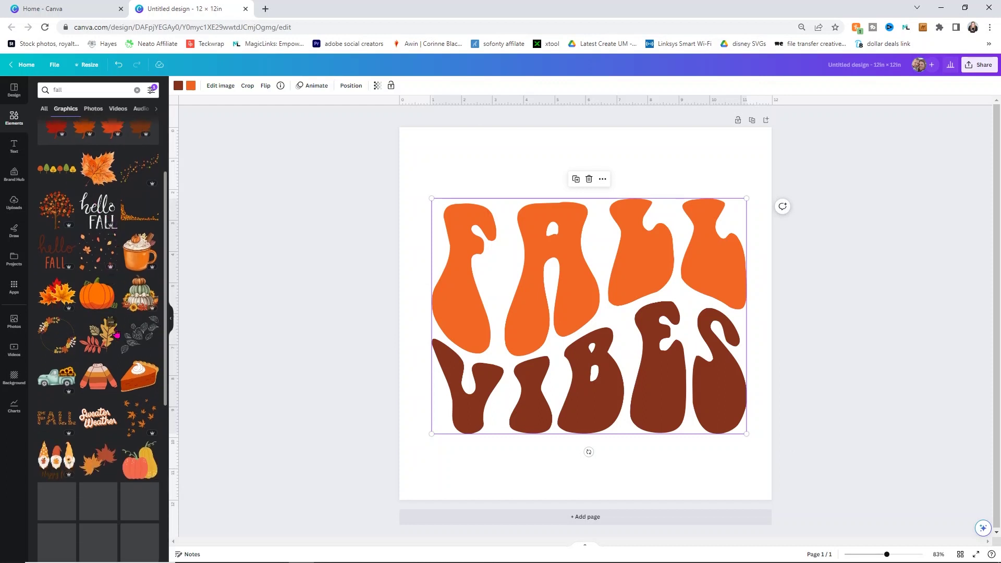
pyautogui.click(115, 334)
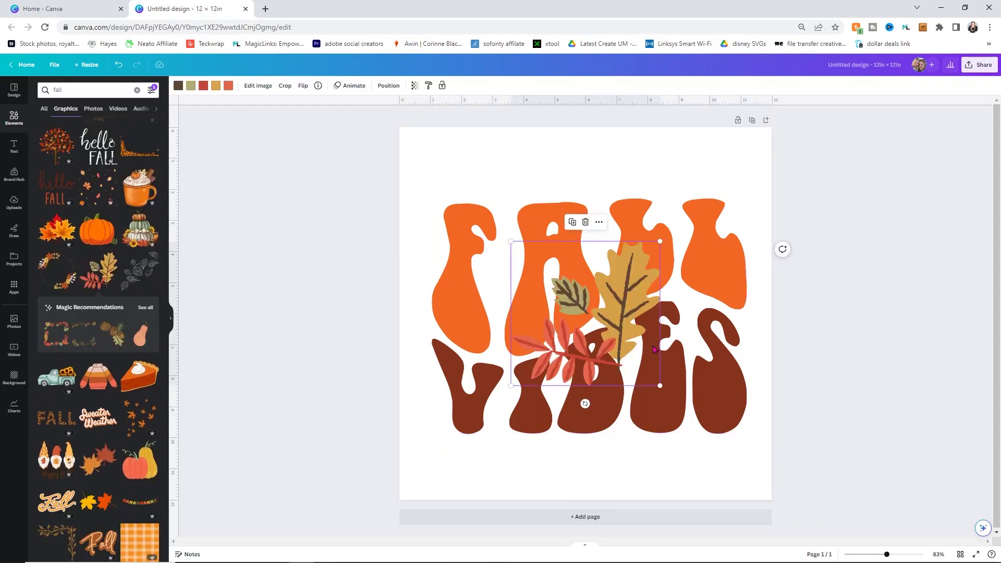
pyautogui.moveTo(634, 326); pyautogui.dragTo(533, 228)
pyautogui.moveTo(560, 292); pyautogui.dragTo(740, 453)
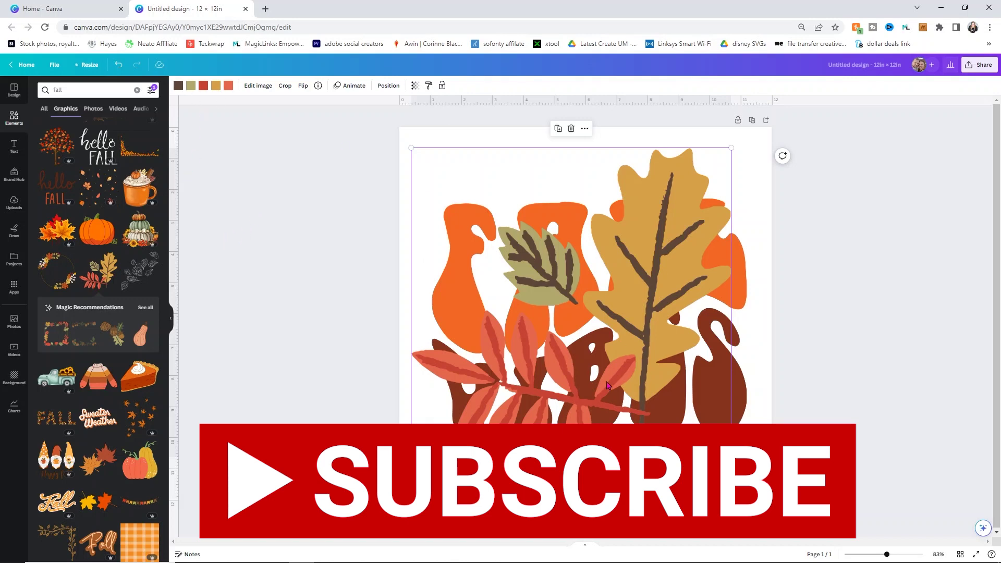
# Delete the autumn leaves, then try an autumn tree over the lettering and delete it.
pyautogui.press('Delete')
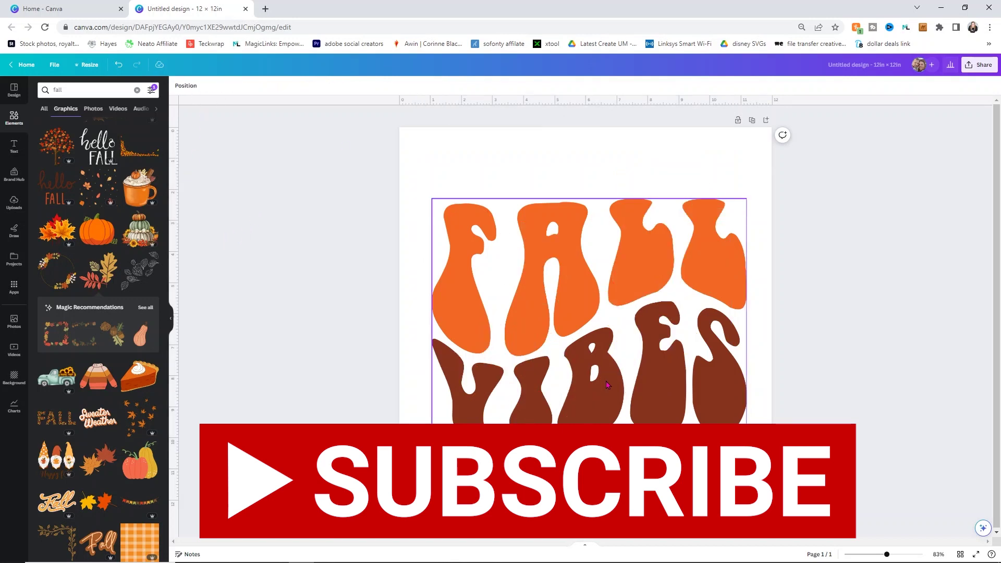
pyautogui.click(389, 353)
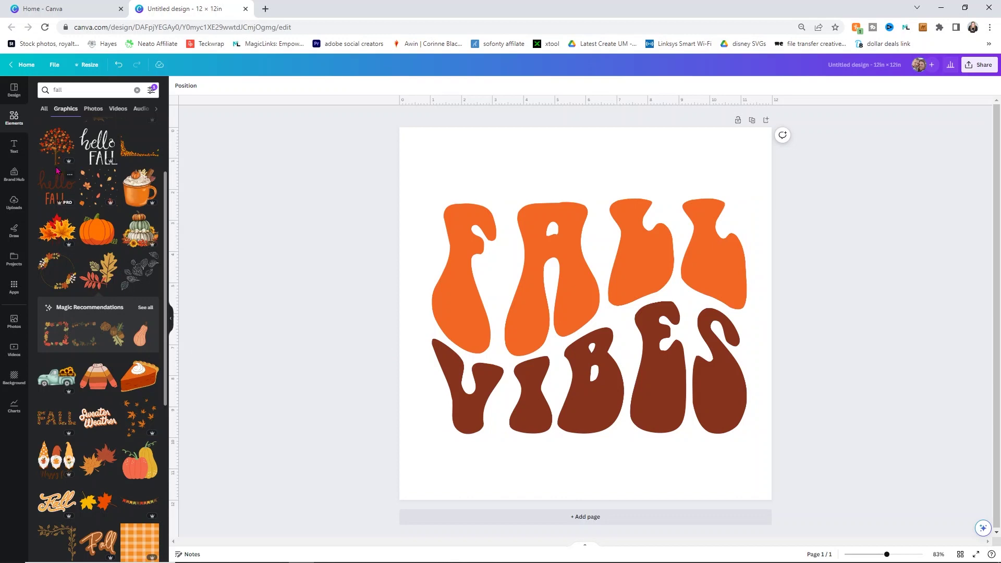
pyautogui.click(56, 147)
pyautogui.moveTo(605, 339); pyautogui.dragTo(482, 218)
pyautogui.moveTo(544, 285); pyautogui.dragTo(715, 468)
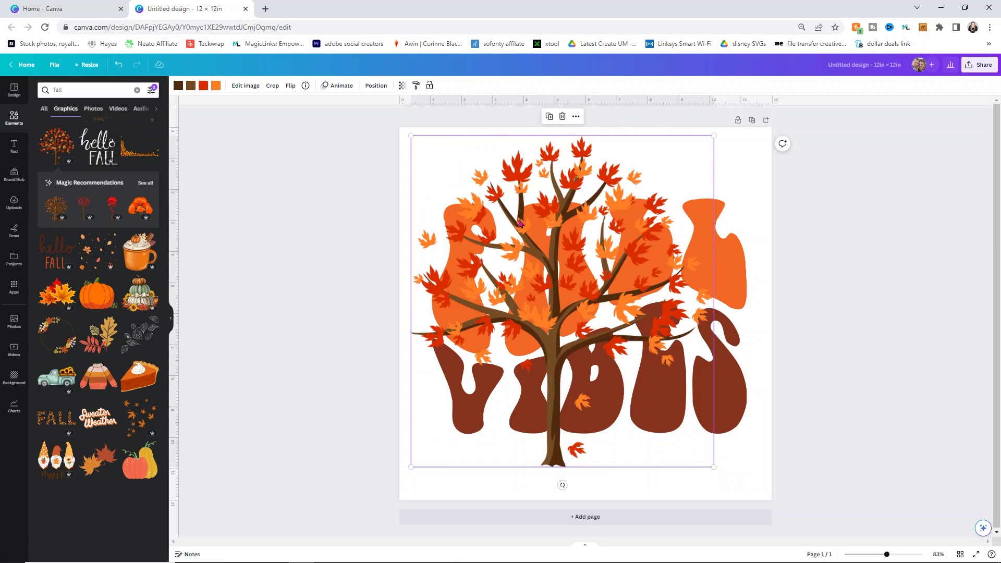
pyautogui.press('Delete')
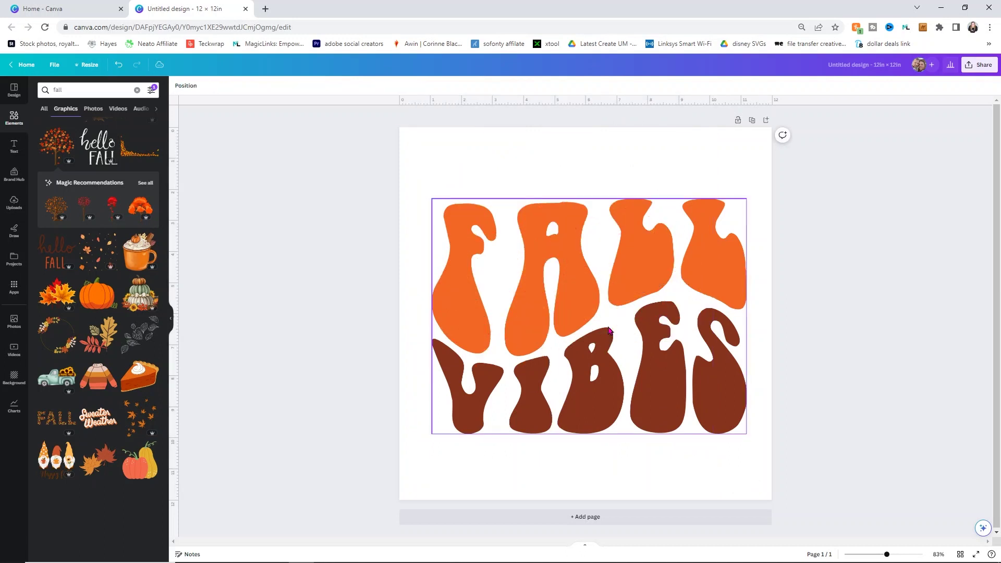
# Try a falling-leaves graphic over the F, enlarge it, then delete it.
pyautogui.scroll(-5, 97, 236)
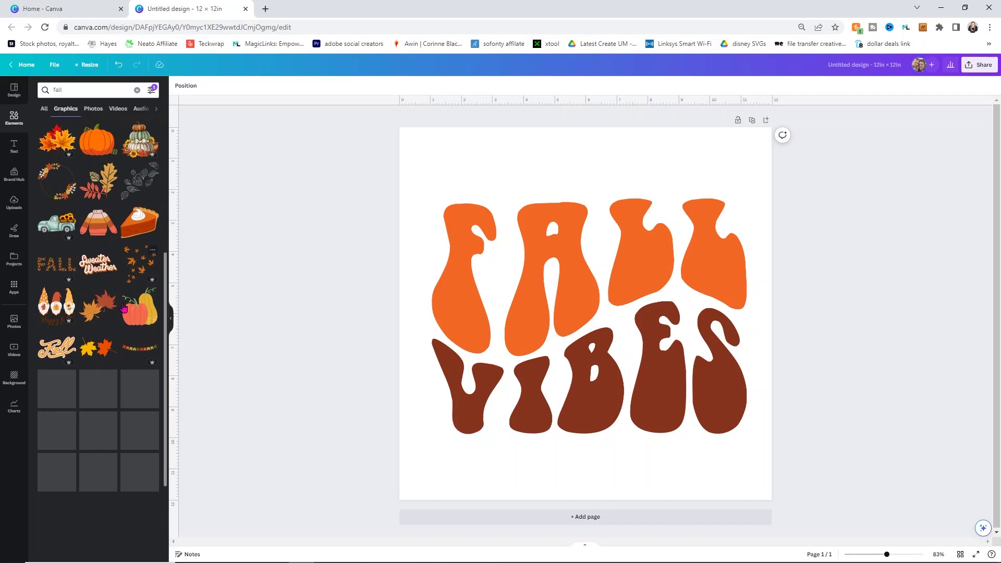
pyautogui.scroll(-10, 97, 235)
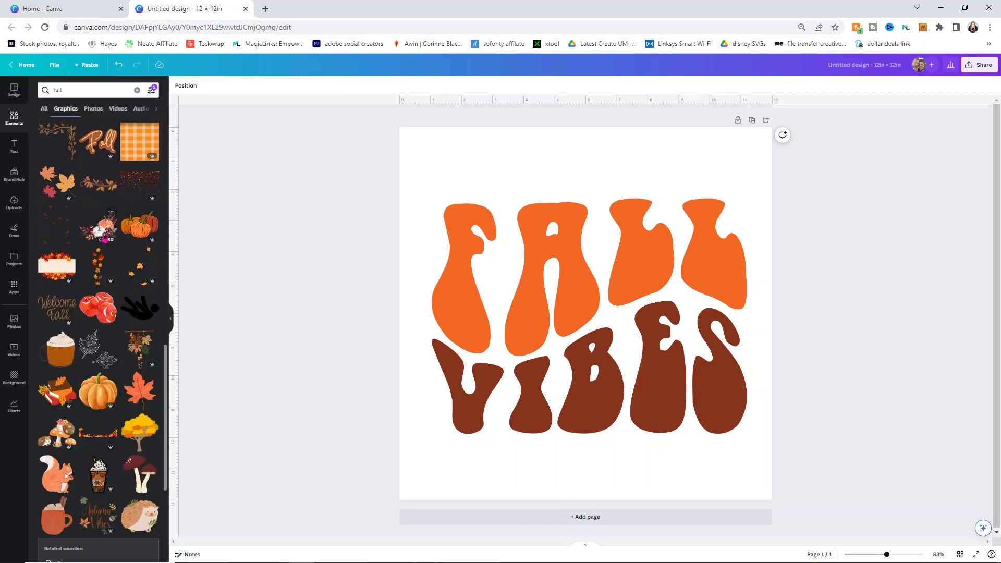
pyautogui.click(140, 267)
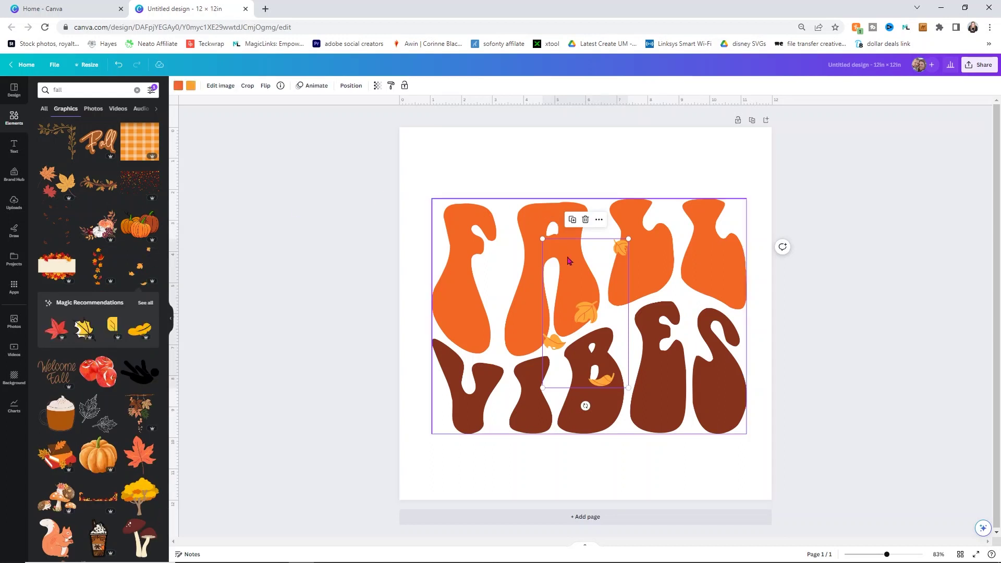
pyautogui.moveTo(568, 261); pyautogui.dragTo(457, 161)
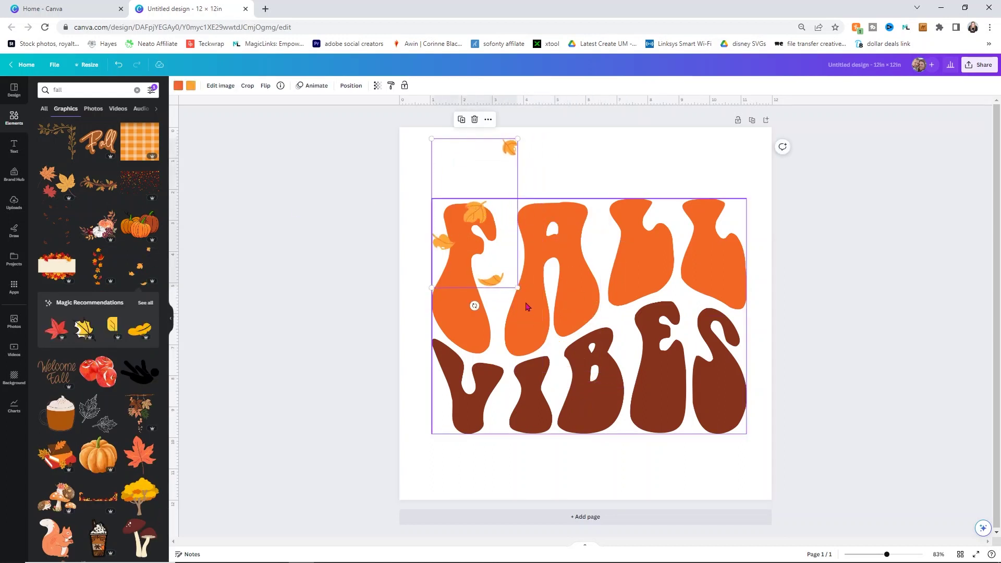
pyautogui.moveTo(518, 287); pyautogui.dragTo(704, 412)
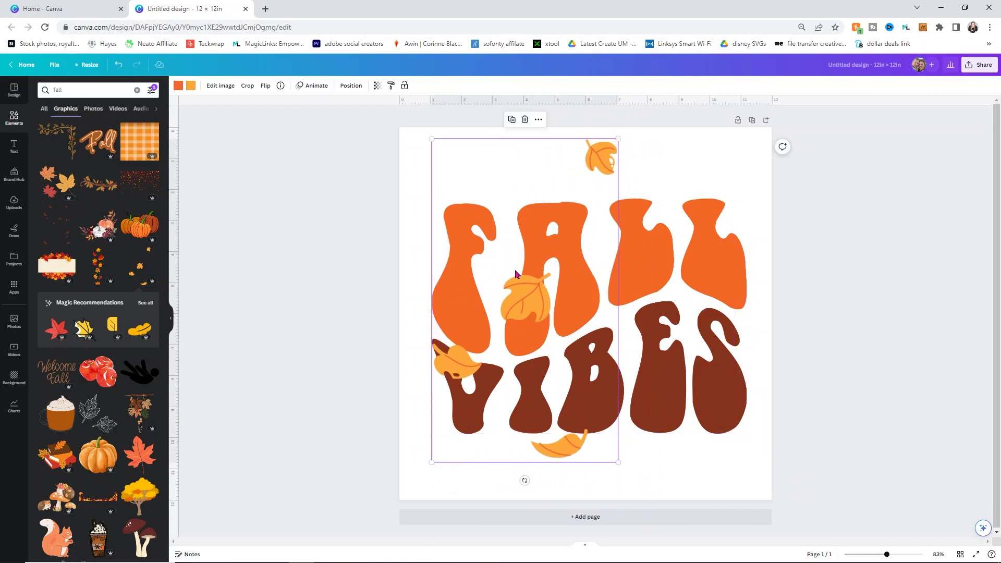
pyautogui.press('Delete')
# Try a pumpkin outline over FALL, nudge FALL VIBES right and down, then delete the pumpkin.
pyautogui.scroll(-3, 112, 277)
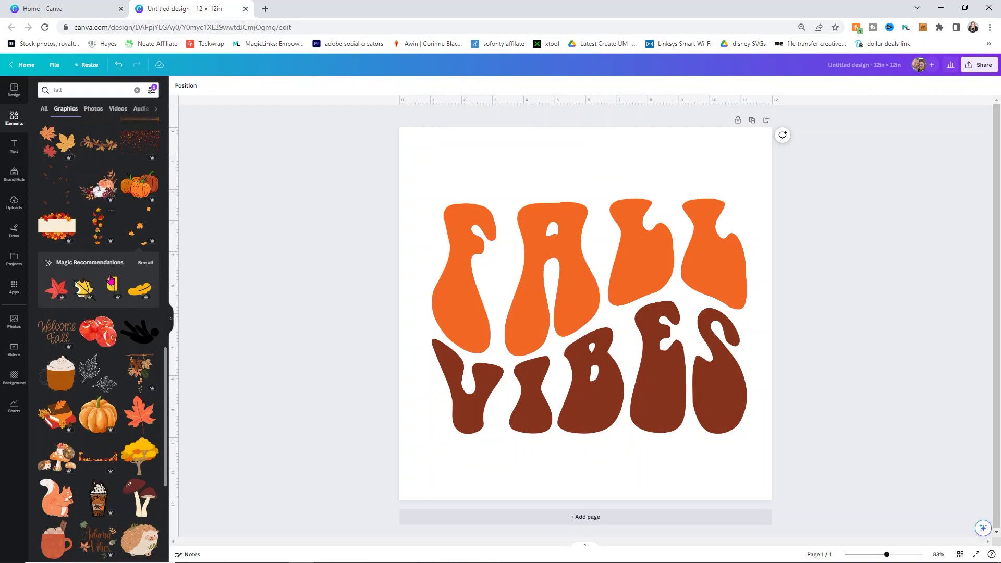
pyautogui.scroll(-5, 111, 278)
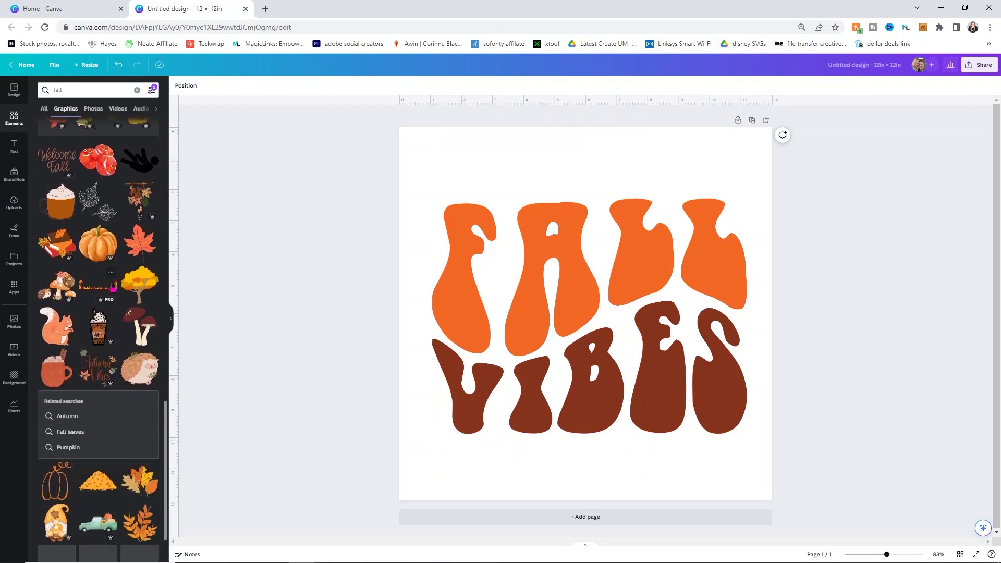
pyautogui.scroll(-2, 93, 292)
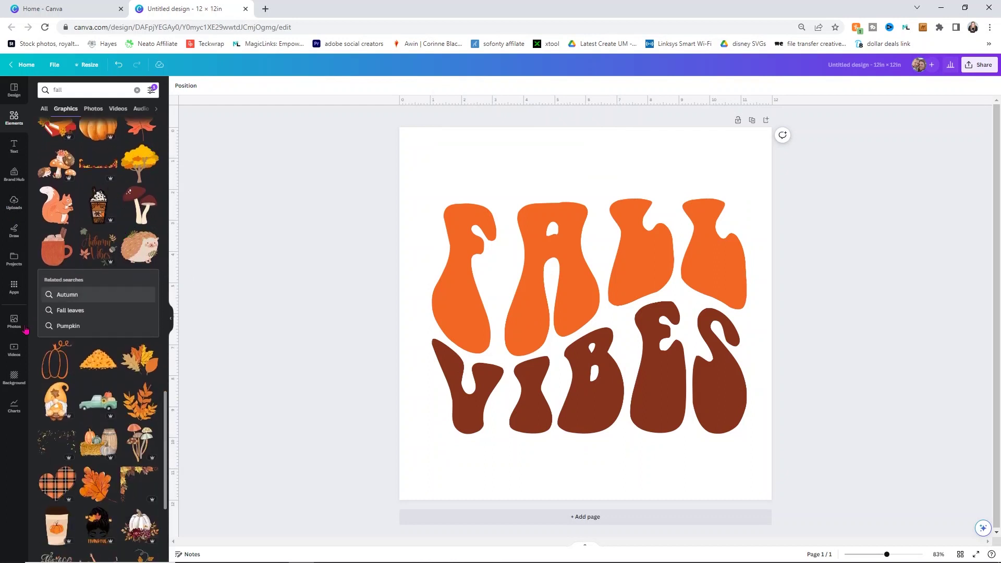
pyautogui.scroll(-2, 47, 344)
pyautogui.scroll(-1, 47, 344)
pyautogui.click(55, 258)
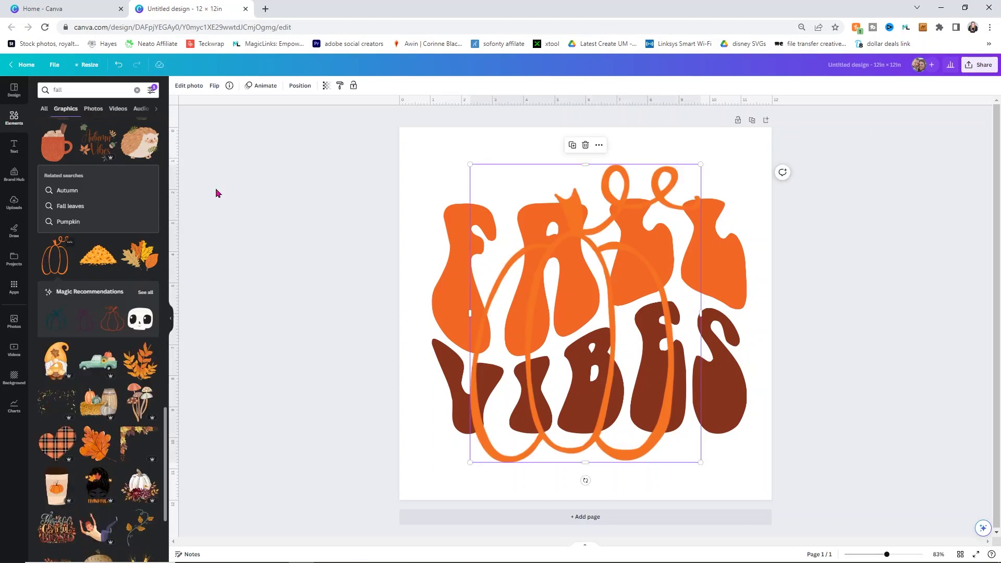
pyautogui.moveTo(640, 307); pyautogui.dragTo(583, 222)
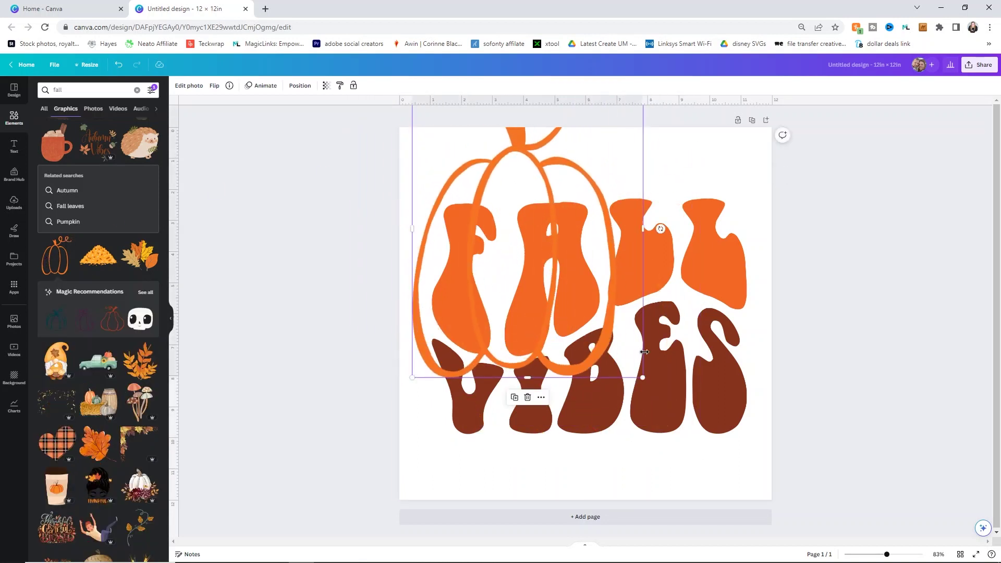
pyautogui.moveTo(644, 386); pyautogui.dragTo(654, 400)
pyautogui.click(553, 189)
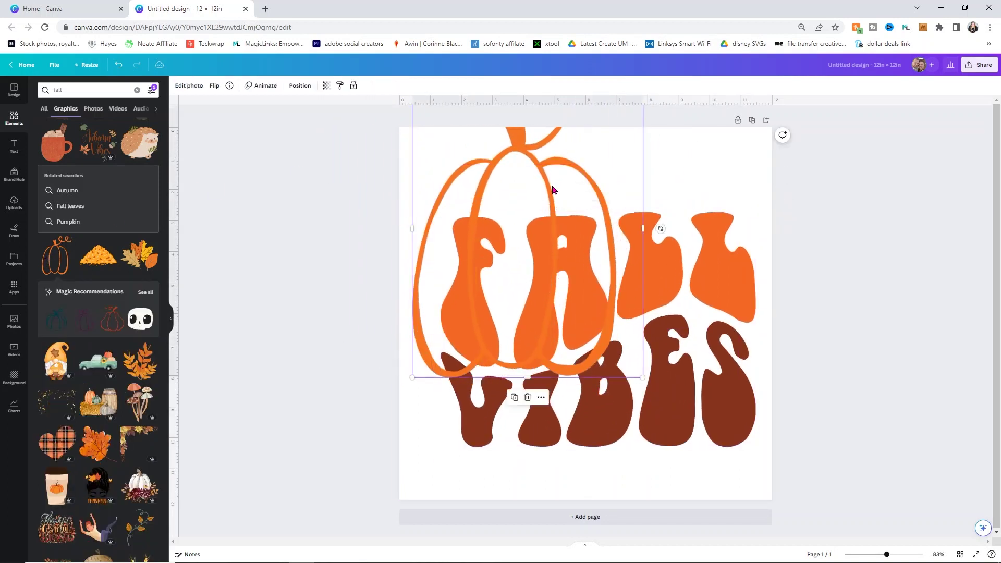
pyautogui.press('Delete')
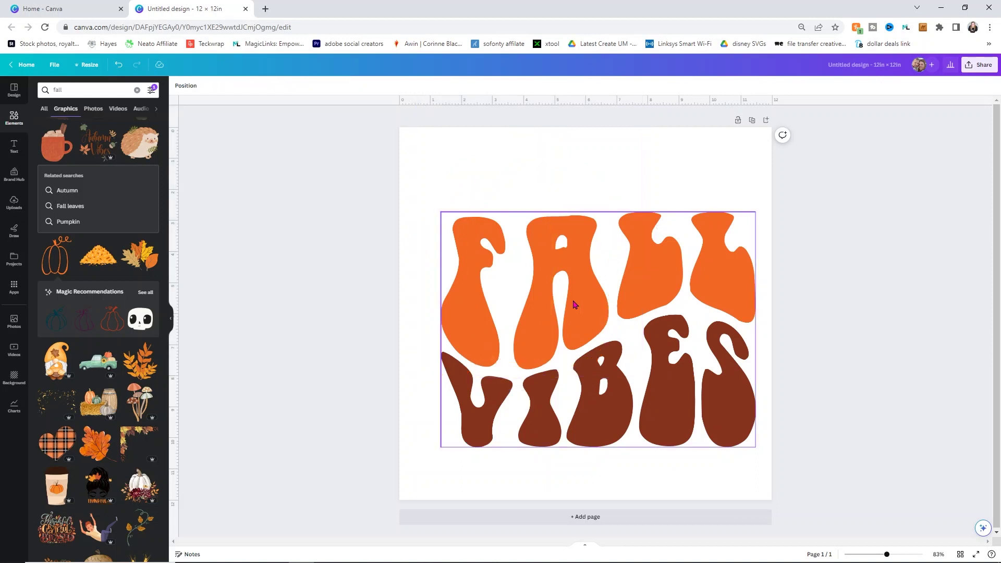
# Add an orange maple leaf at the upper left, shrink it, then delete it.
pyautogui.scroll(-4, 96, 333)
pyautogui.scroll(-3, 95, 334)
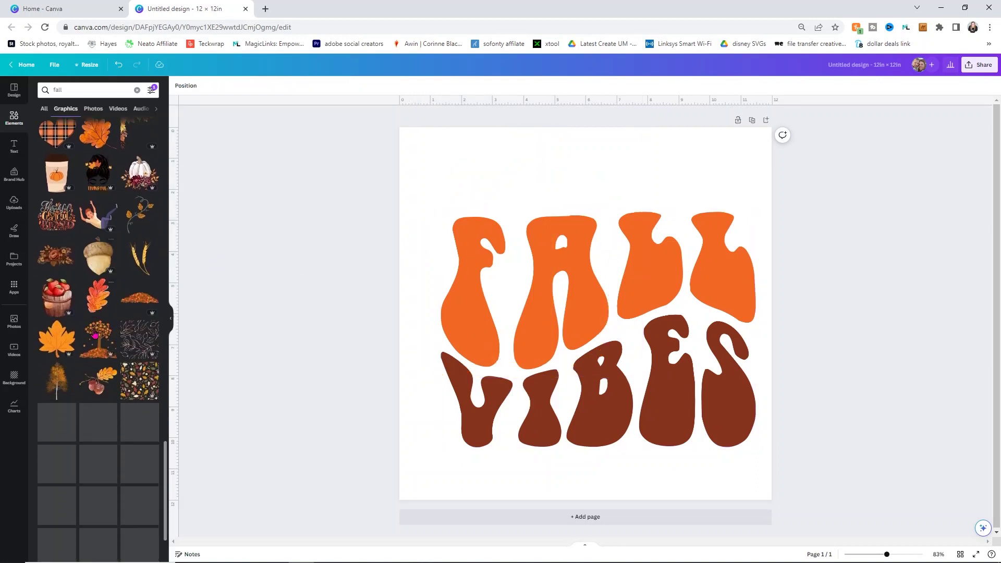
pyautogui.scroll(-2, 43, 252)
pyautogui.click(43, 252)
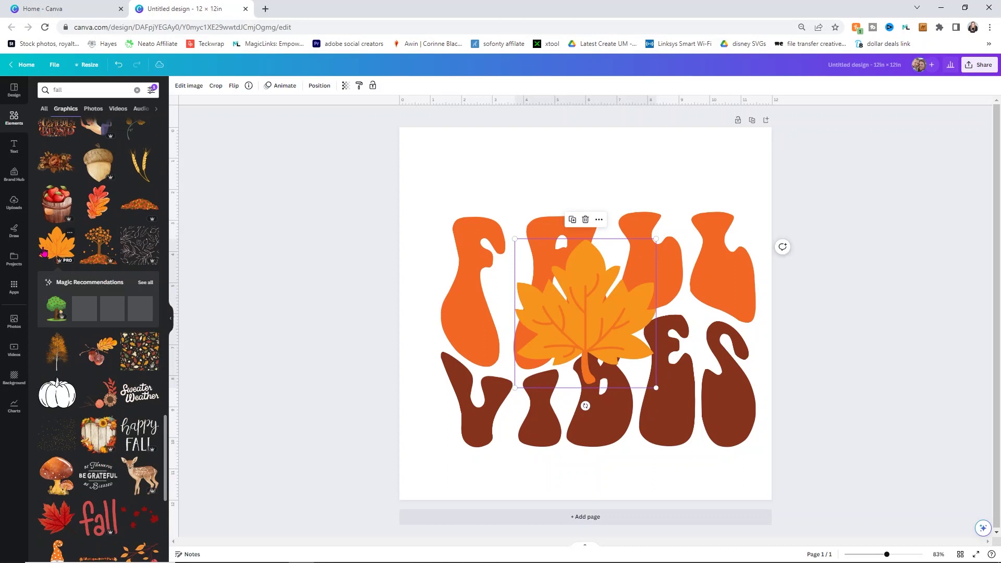
pyautogui.moveTo(583, 318); pyautogui.dragTo(472, 200)
pyautogui.moveTo(553, 280); pyautogui.dragTo(497, 220)
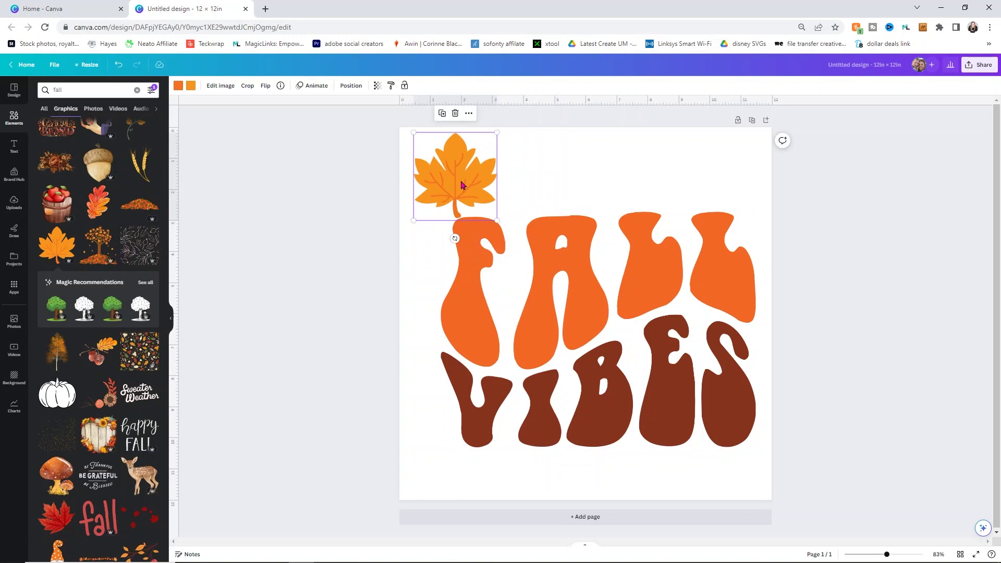
pyautogui.press('Delete')
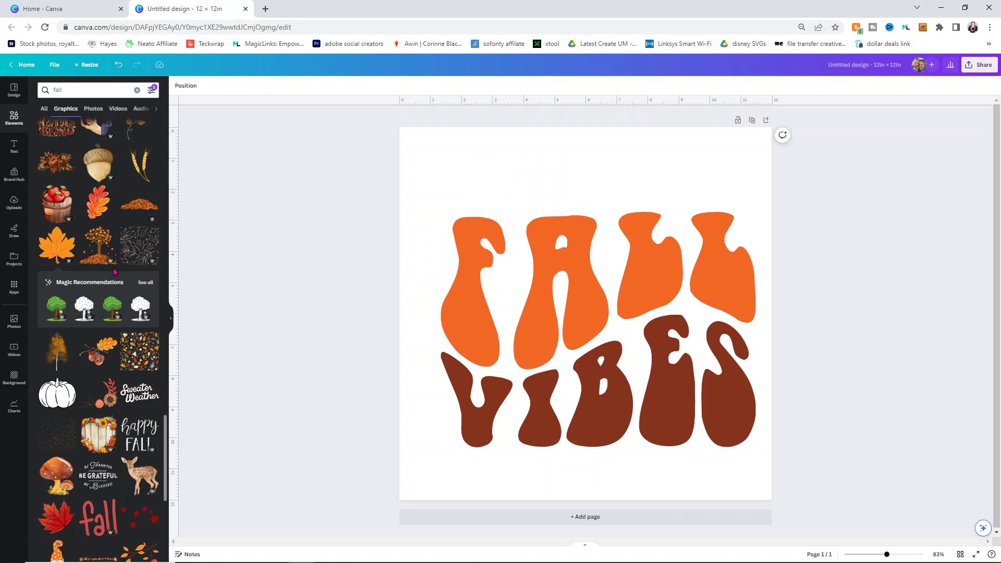
# Raise the FALL VIBES lettering and place a shrunken acorn pair below VIBES at lower right.
pyautogui.scroll(-3, 115, 275)
pyautogui.scroll(-2, 98, 312)
pyautogui.click(98, 364)
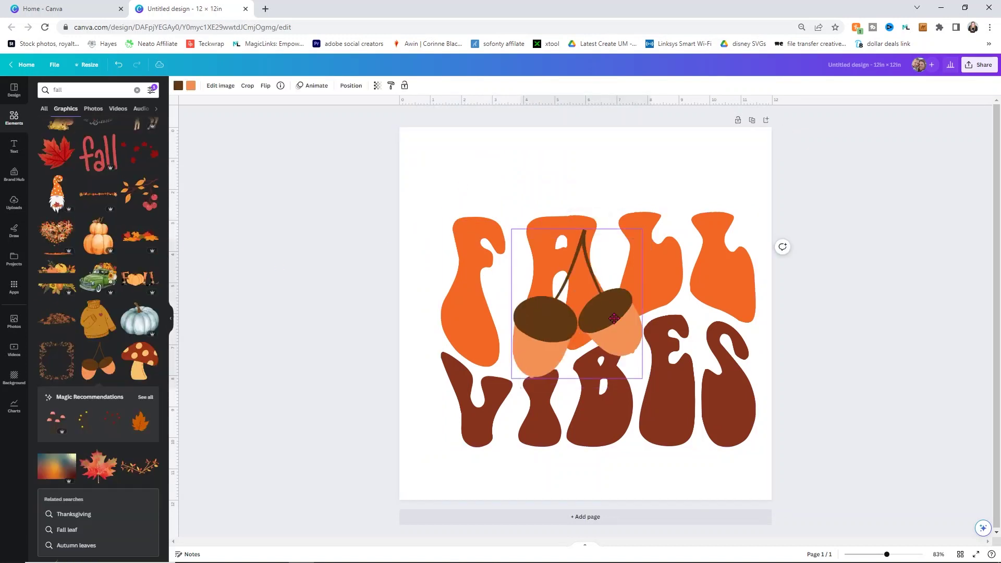
pyautogui.moveTo(634, 341); pyautogui.dragTo(581, 333)
pyautogui.click(720, 369)
pyautogui.moveTo(720, 368); pyautogui.dragTo(702, 314)
pyautogui.click(584, 365)
pyautogui.moveTo(584, 365)
pyautogui.mouseDown()
pyautogui.moveTo(626, 398)
pyautogui.moveTo(591, 378)
pyautogui.mouseUp()
pyautogui.moveTo(573, 339); pyautogui.dragTo(741, 461)
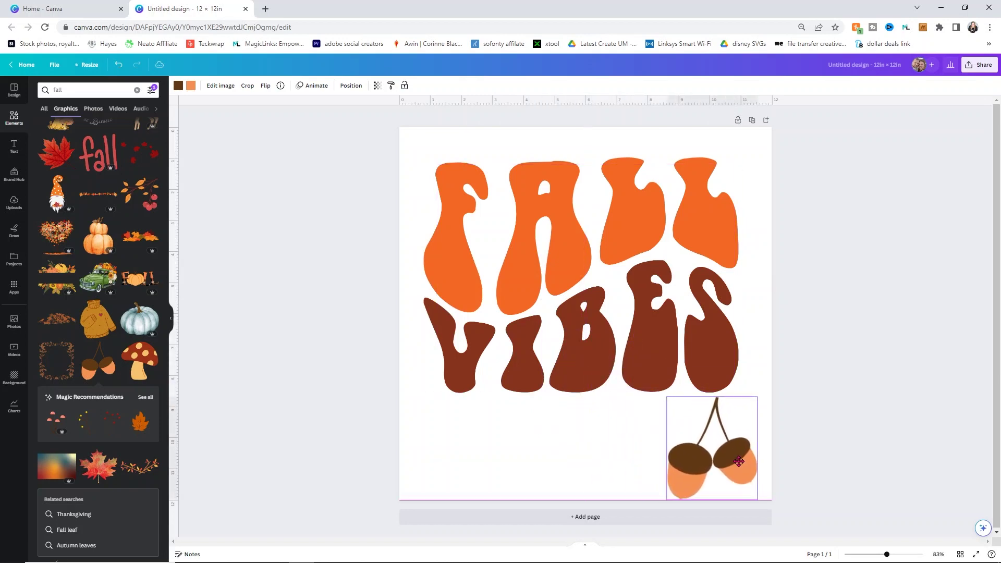
# Add the two-maple-leaves graphic below FALL VIBES at lower left and enlarge it slightly.
pyautogui.scroll(10, 94, 271)
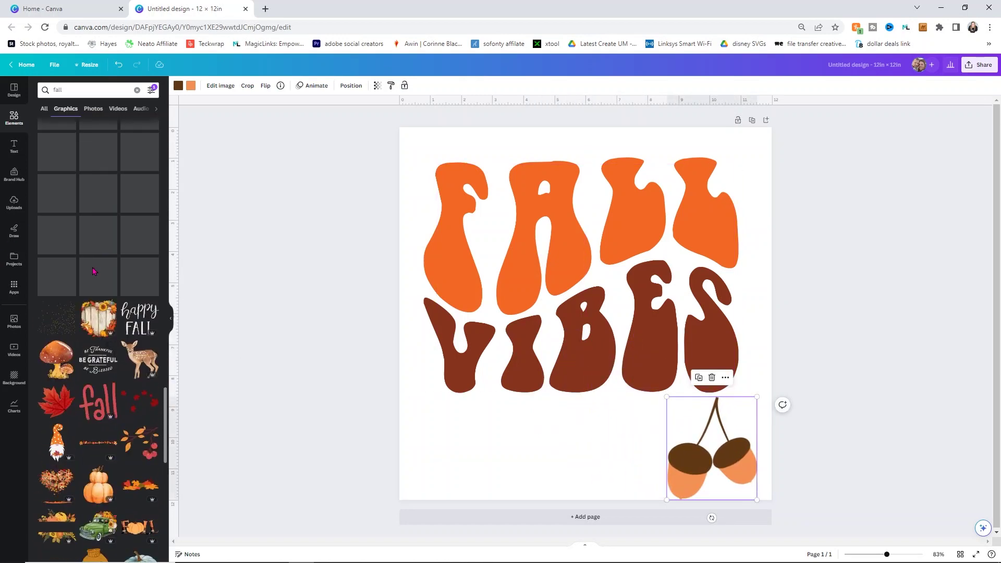
pyautogui.scroll(5, 94, 271)
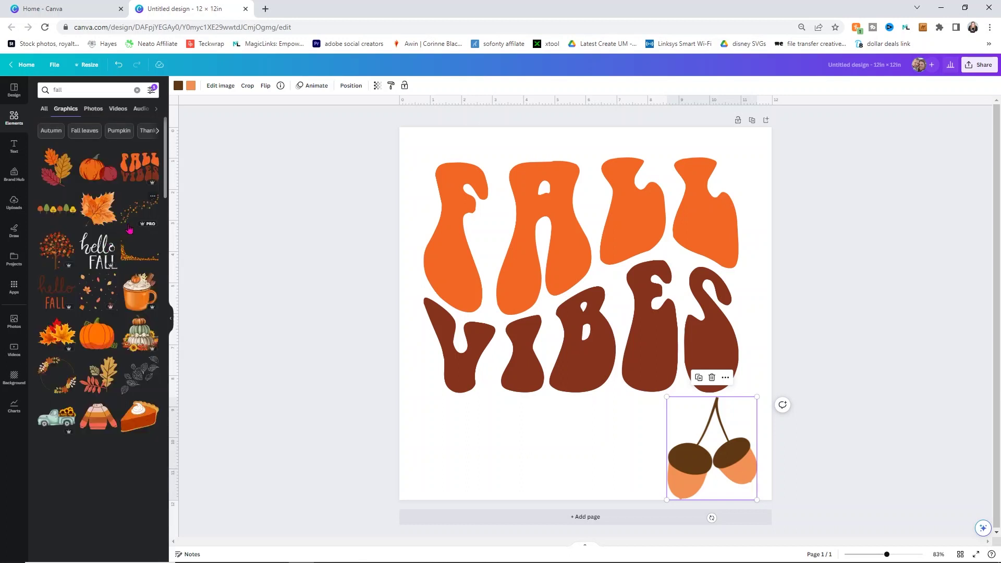
pyautogui.scroll(-3, 116, 254)
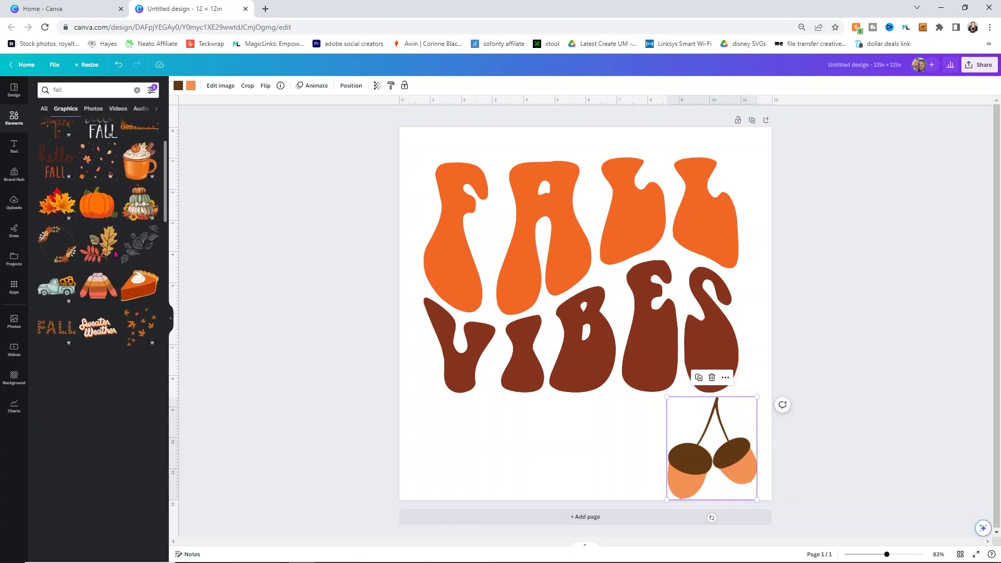
pyautogui.scroll(-3, 112, 237)
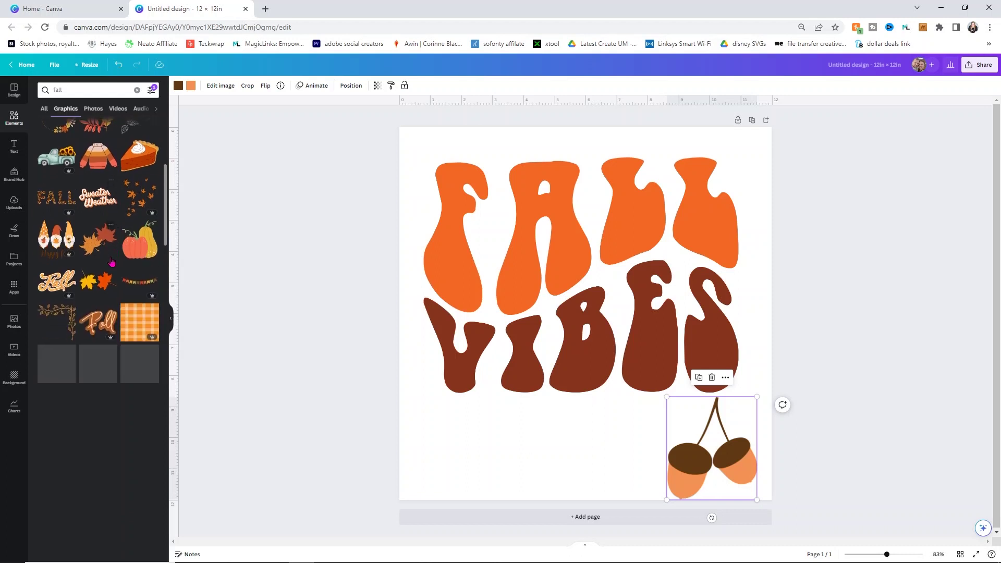
pyautogui.click(96, 282)
pyautogui.moveTo(616, 319); pyautogui.dragTo(537, 442)
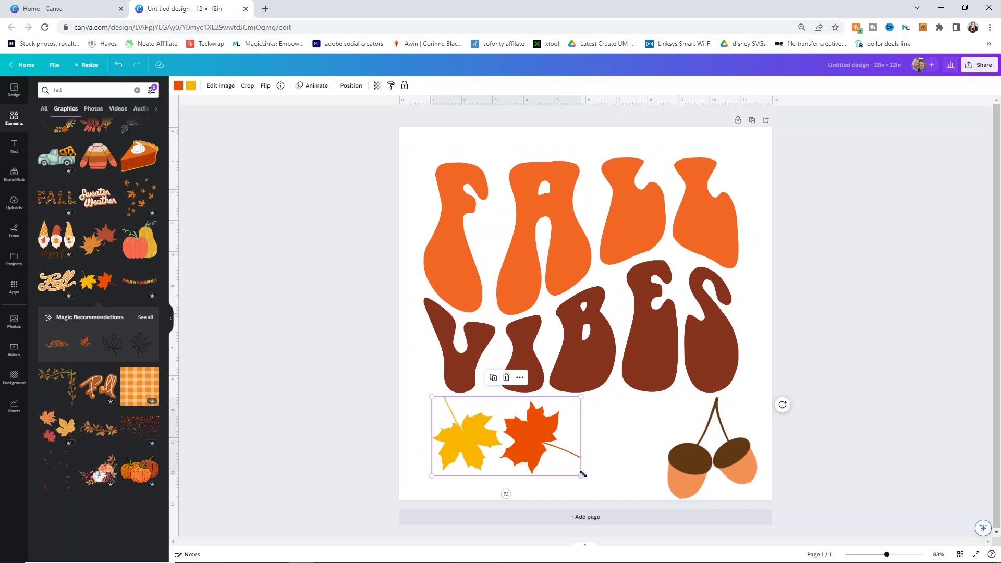
pyautogui.moveTo(582, 474); pyautogui.dragTo(614, 493)
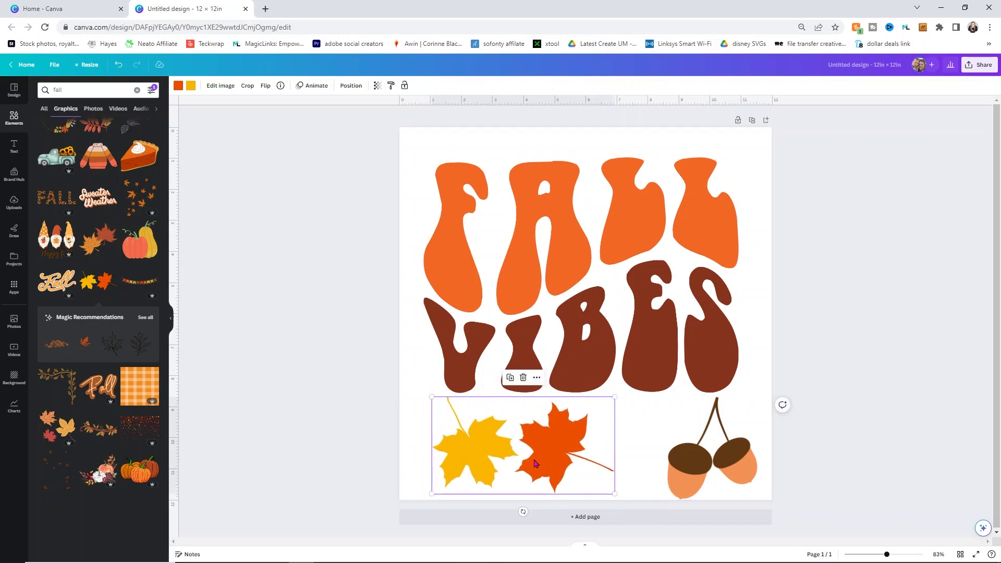
pyautogui.moveTo(536, 463); pyautogui.dragTo(532, 466)
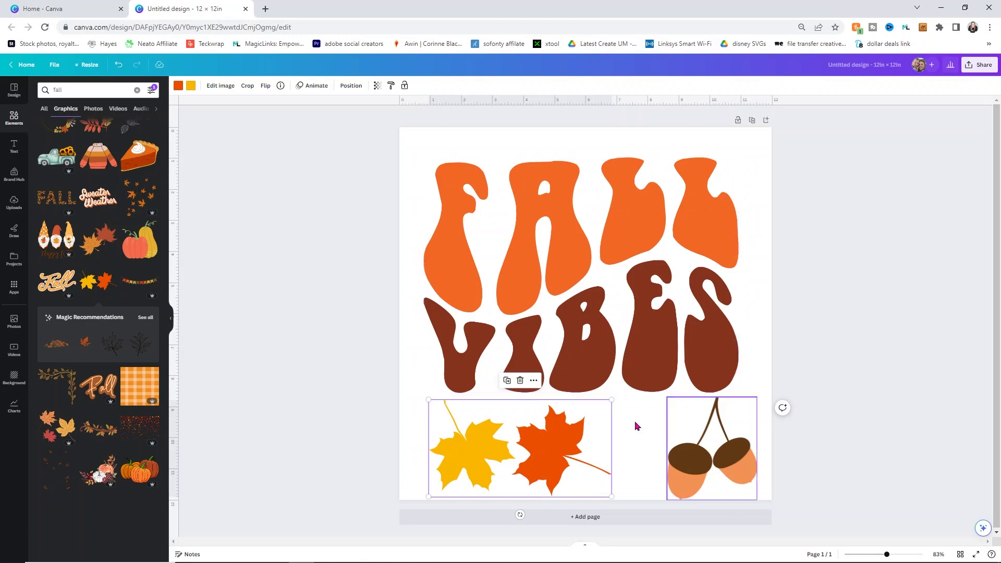
pyautogui.click(320, 180)
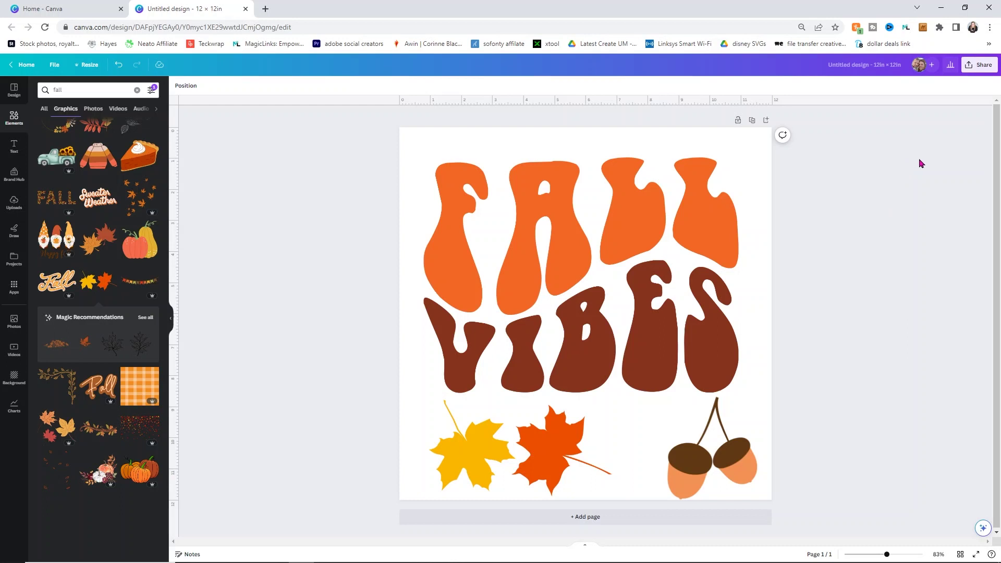
# Add a Free price filter to the fall search and browse all graphics results.
pyautogui.click(151, 89)
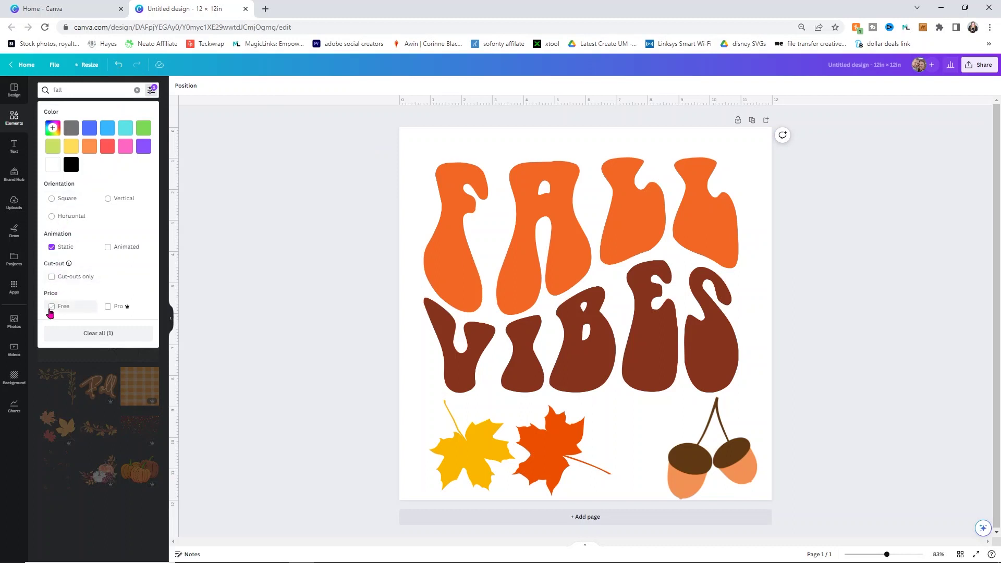
pyautogui.click(52, 306)
pyautogui.click(148, 93)
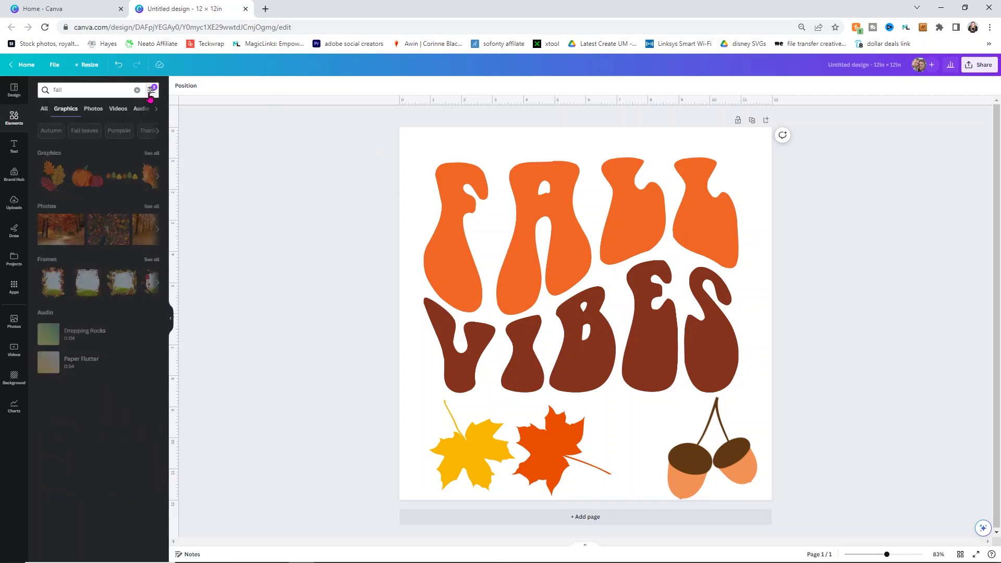
pyautogui.click(153, 157)
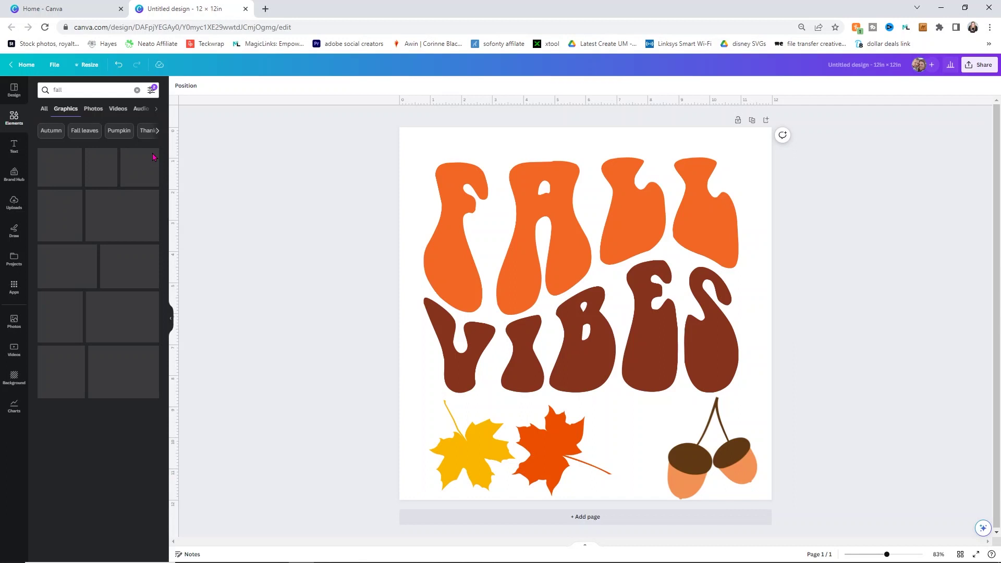
pyautogui.scroll(-15, 153, 199)
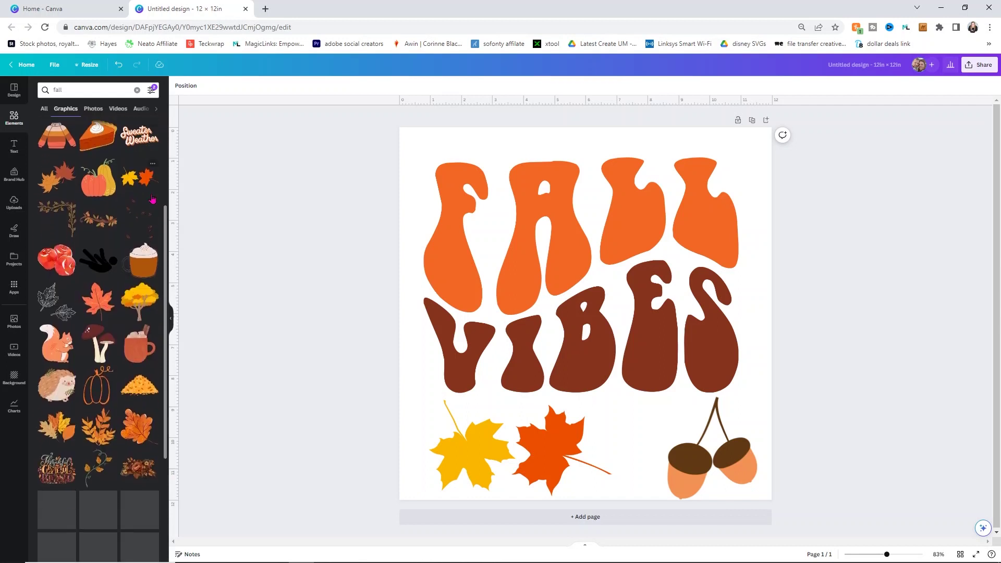
pyautogui.scroll(-1, 152, 198)
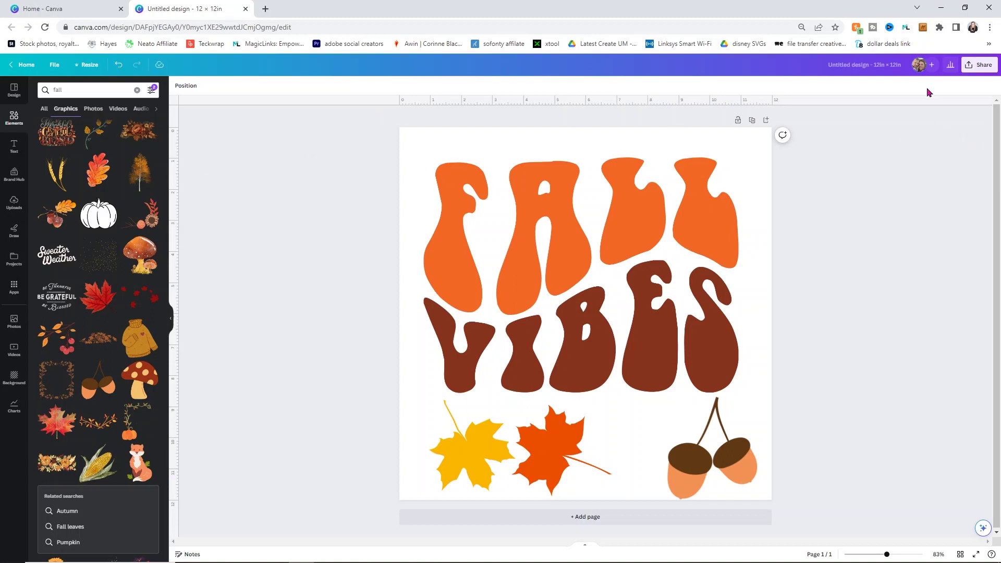
# Download the design with file type changed from PNG to SVG, keeping the transparent background.
pyautogui.click(976, 68)
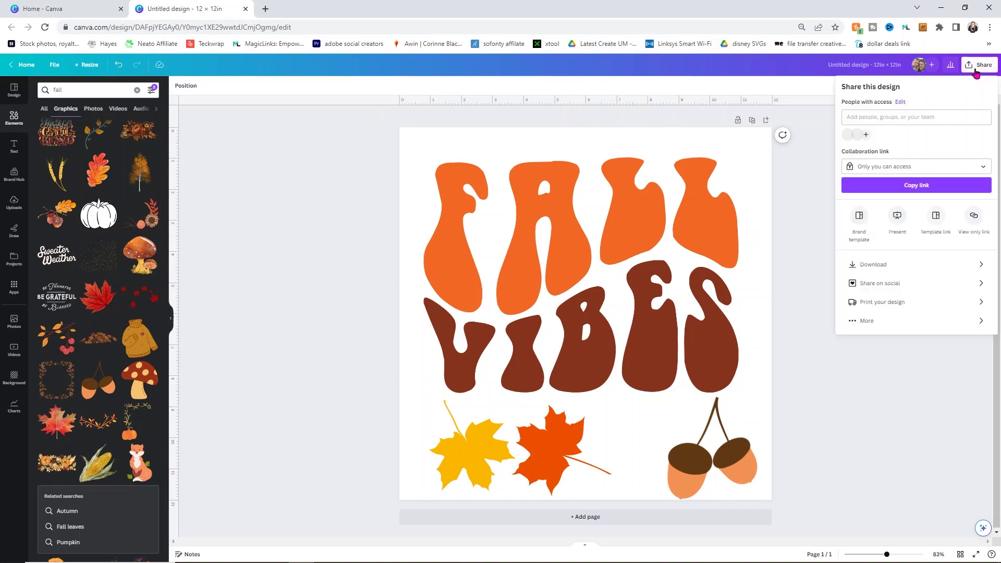
pyautogui.click(885, 266)
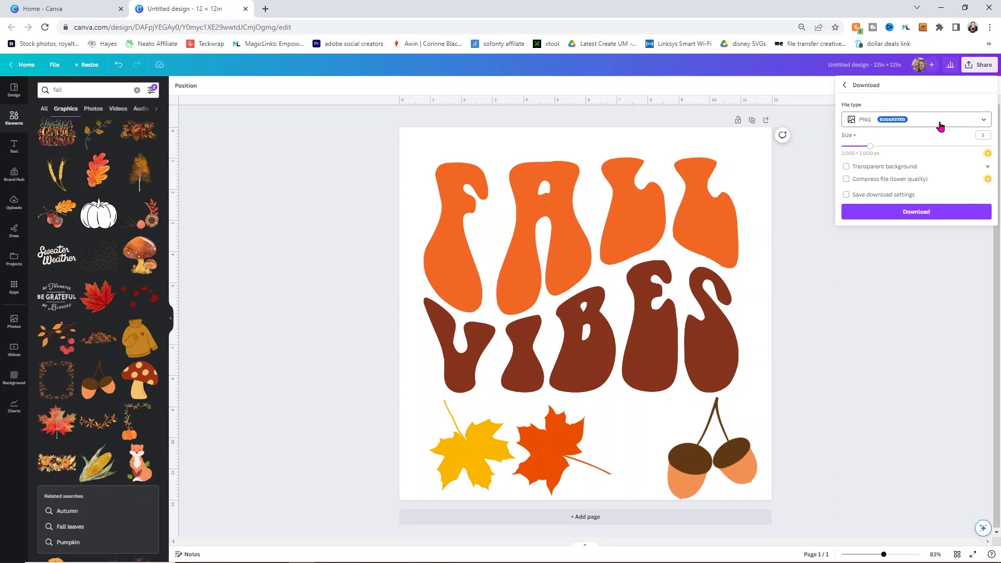
pyautogui.click(940, 127)
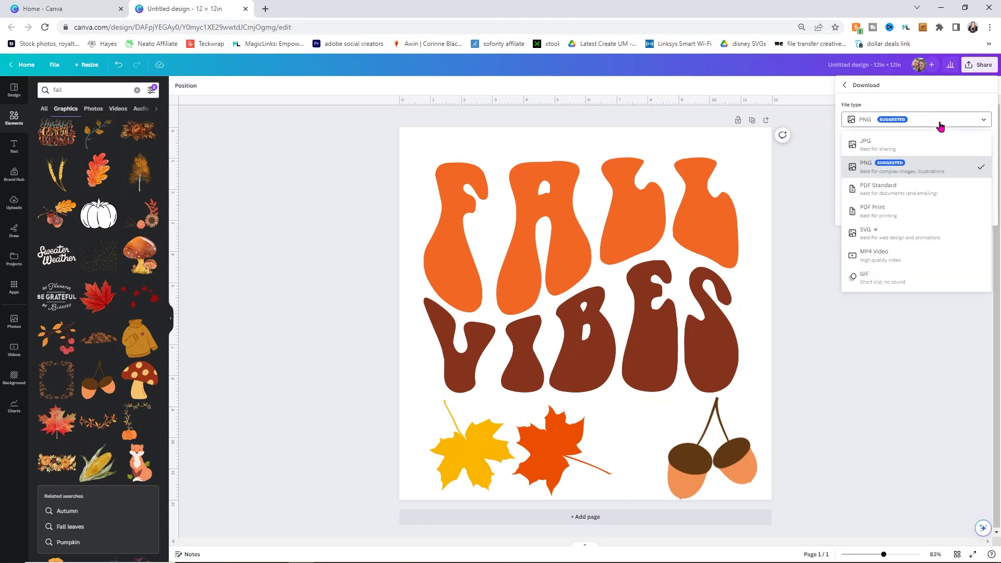
pyautogui.click(880, 235)
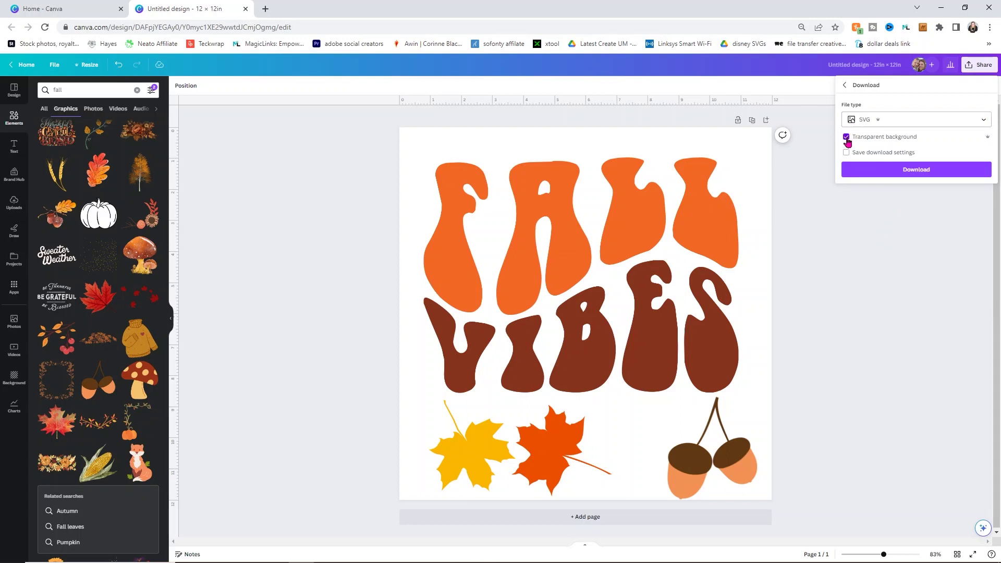
pyautogui.click(931, 173)
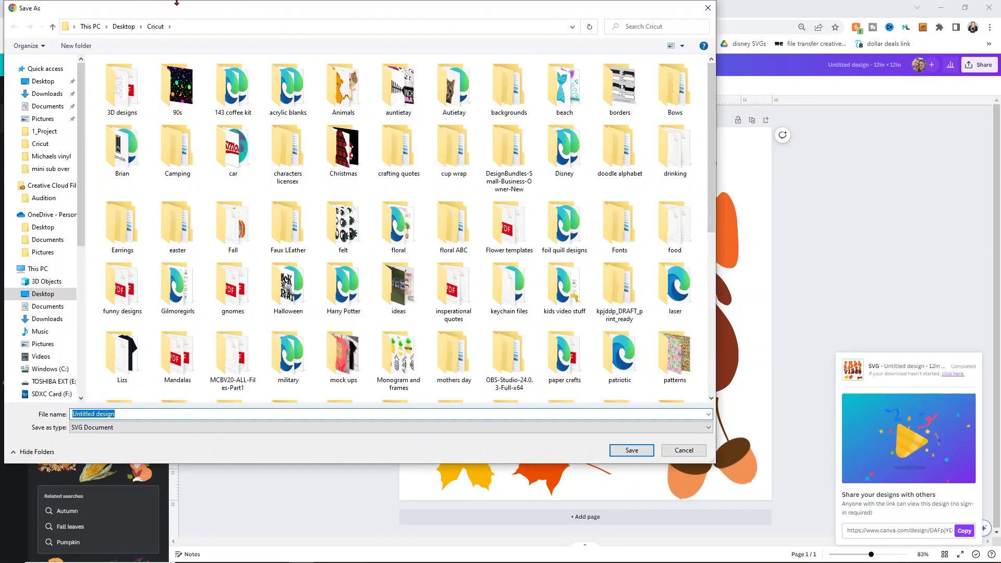
# Save the SVG with the file name 'fall vibes'.
pyautogui.write('fall vibes')
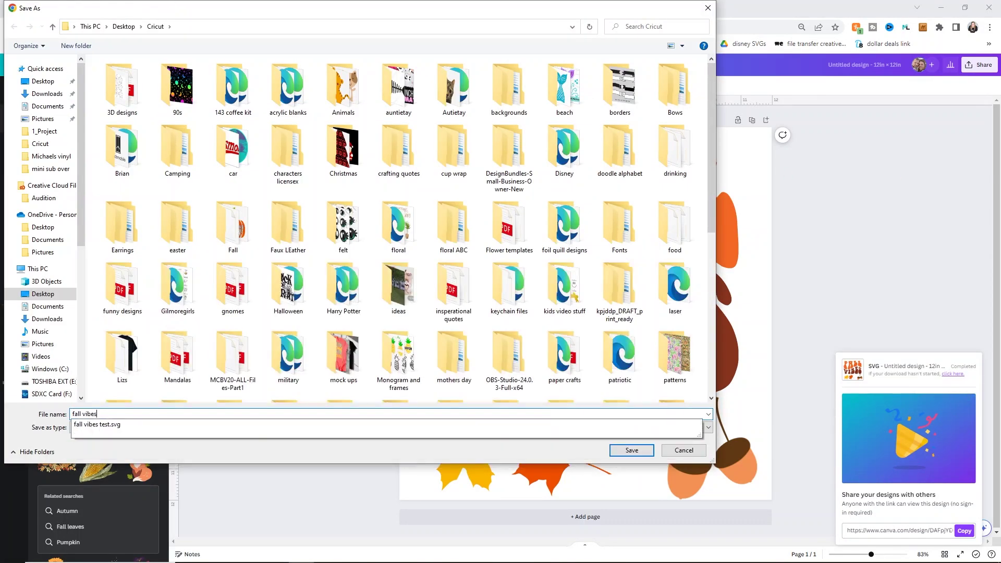
pyautogui.press('Return')
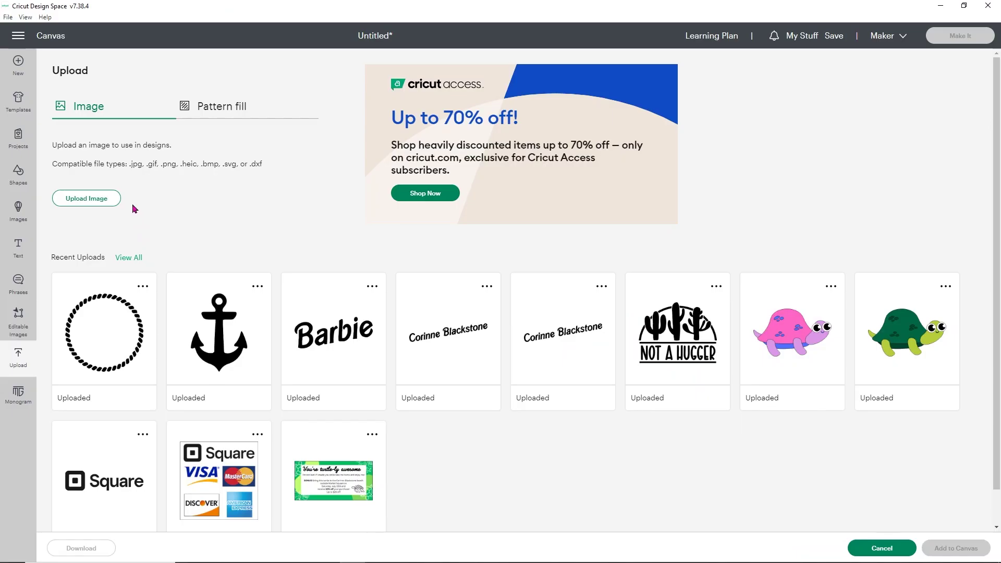
# Upload the 'fall vibes' SVG as an image in Design Space and add it to the canvas.
pyautogui.click(112, 201)
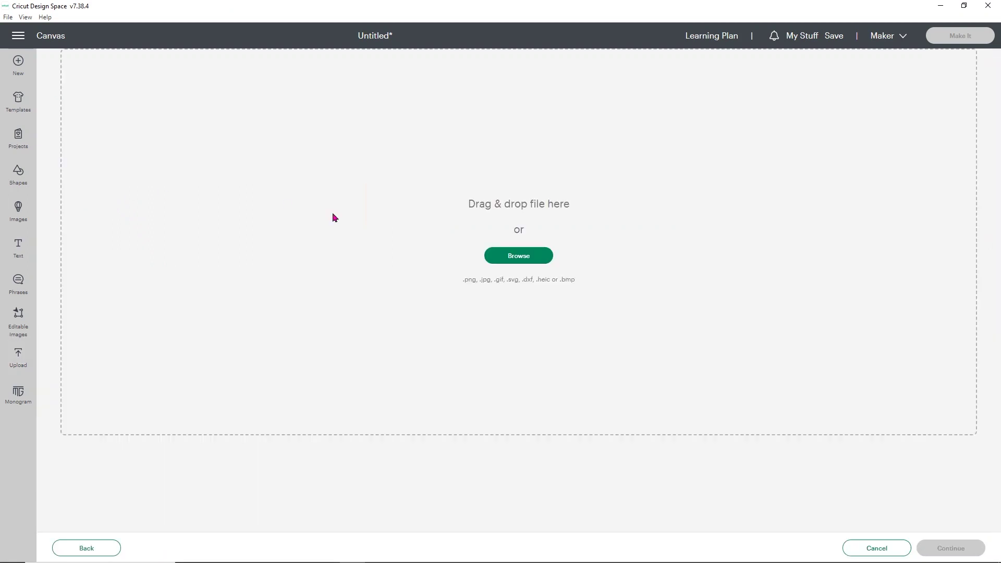
pyautogui.click(508, 257)
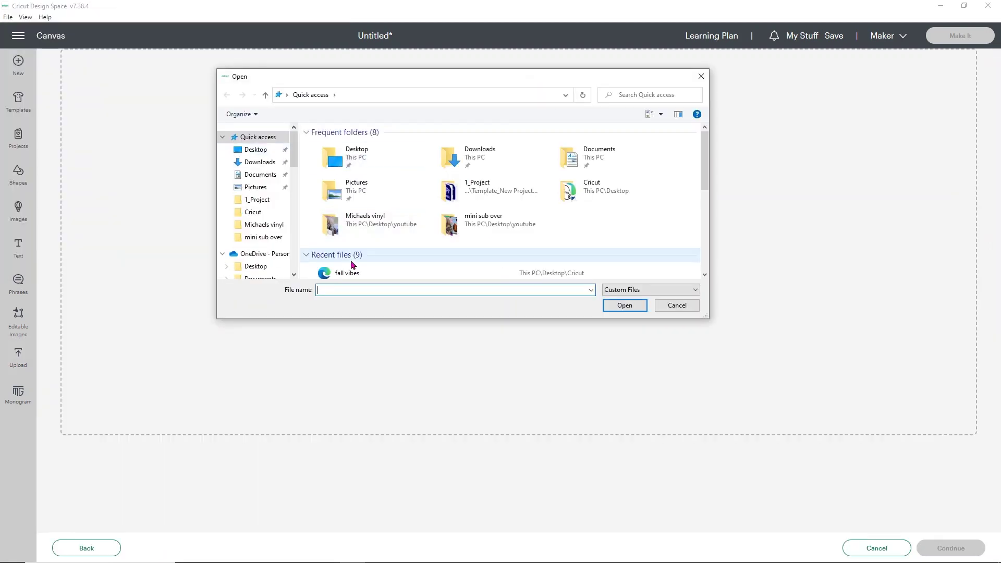
pyautogui.doubleClick(346, 272)
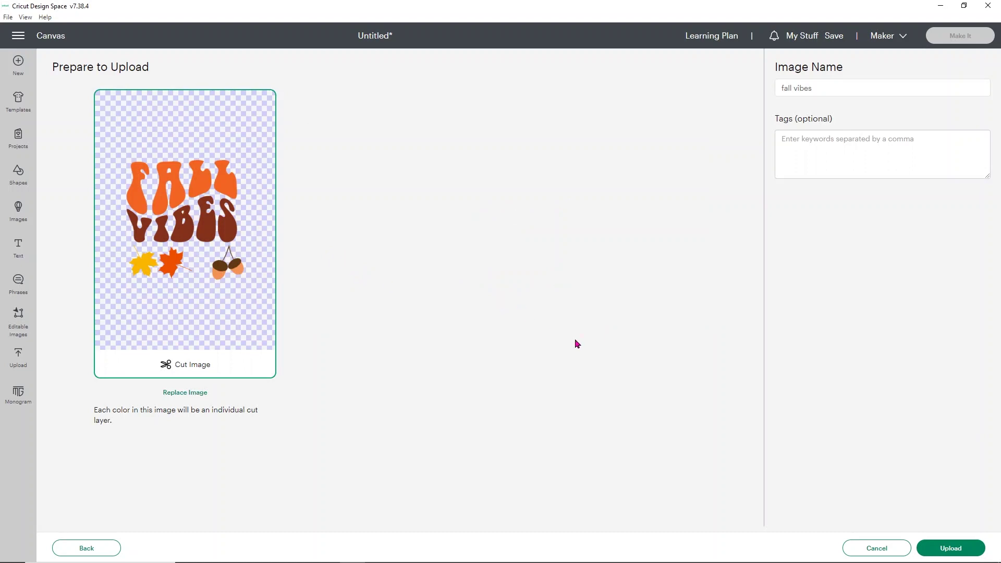
pyautogui.click(960, 545)
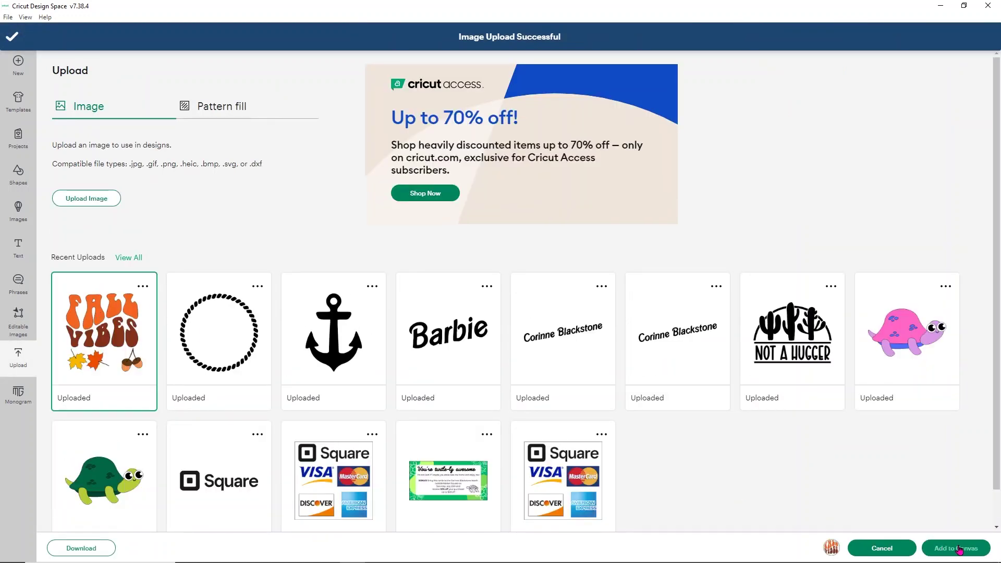
pyautogui.click(956, 548)
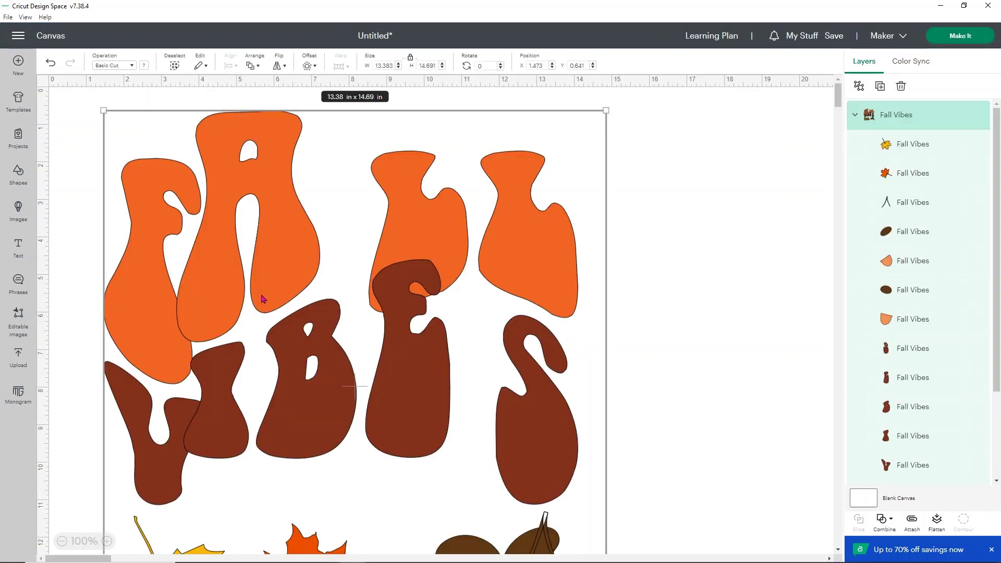
# Delete the Fall Vibes design from the Cricut canvas and switch back to Inkscape.
pyautogui.moveTo(488, 359); pyautogui.dragTo(571, 338)
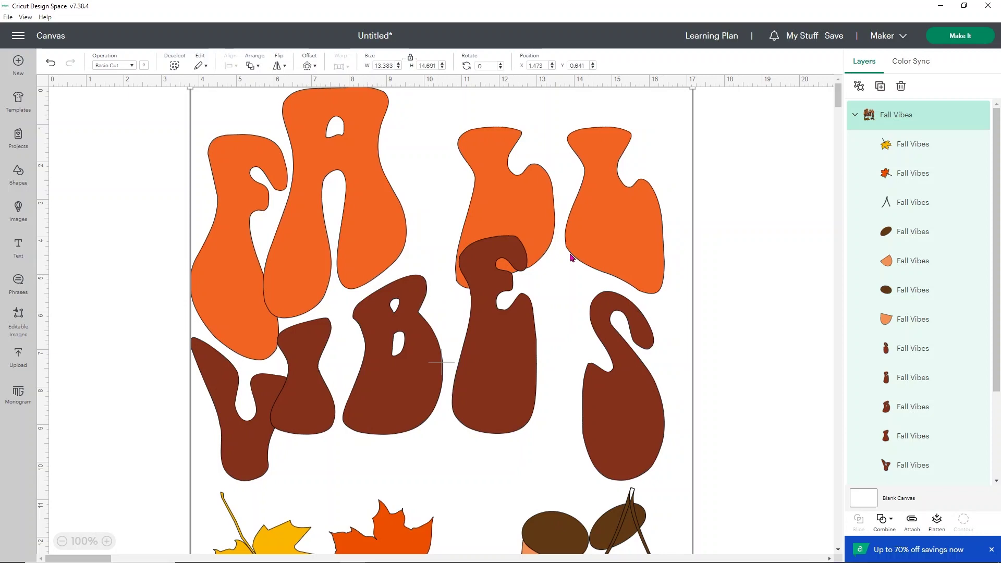
pyautogui.scroll(-1, 749, 334)
pyautogui.scroll(-5, 653, 510)
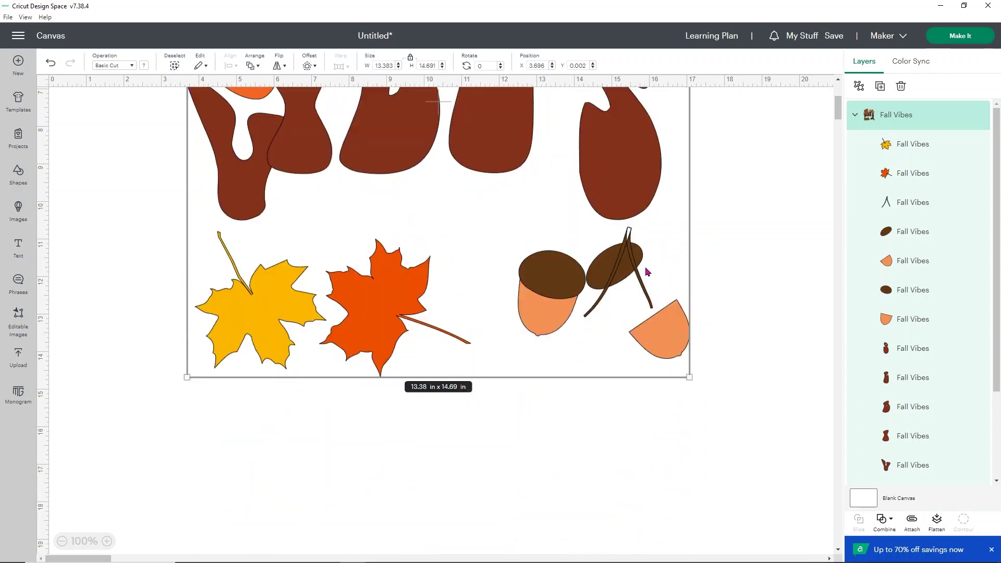
pyautogui.scroll(4, 737, 252)
pyautogui.scroll(-3, 934, 163)
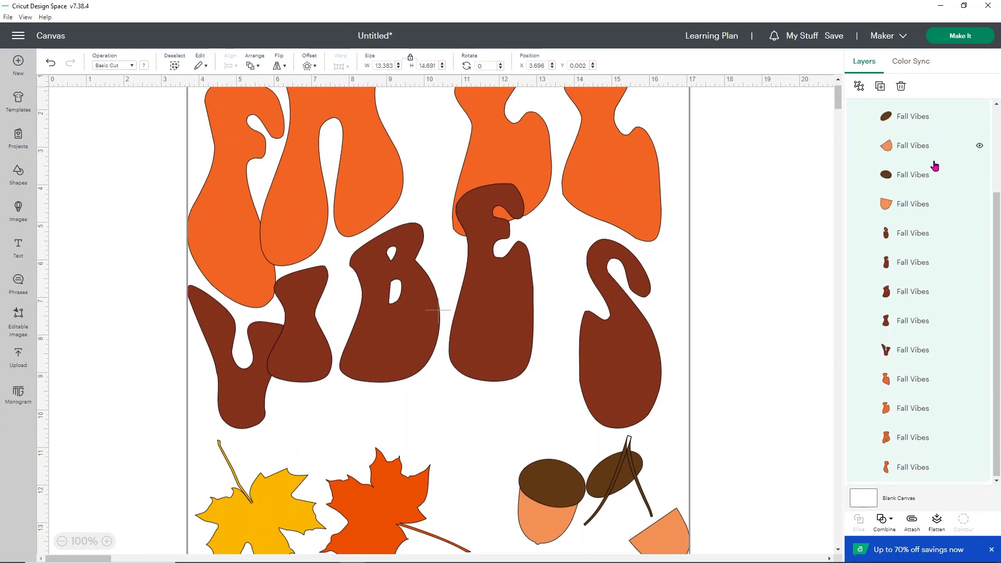
pyautogui.scroll(3, 933, 163)
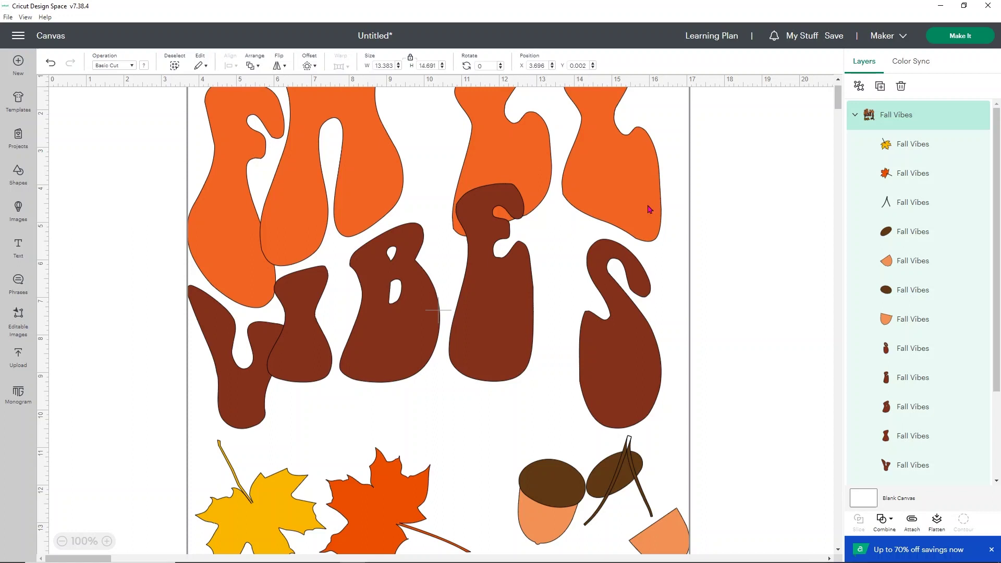
pyautogui.press('Delete')
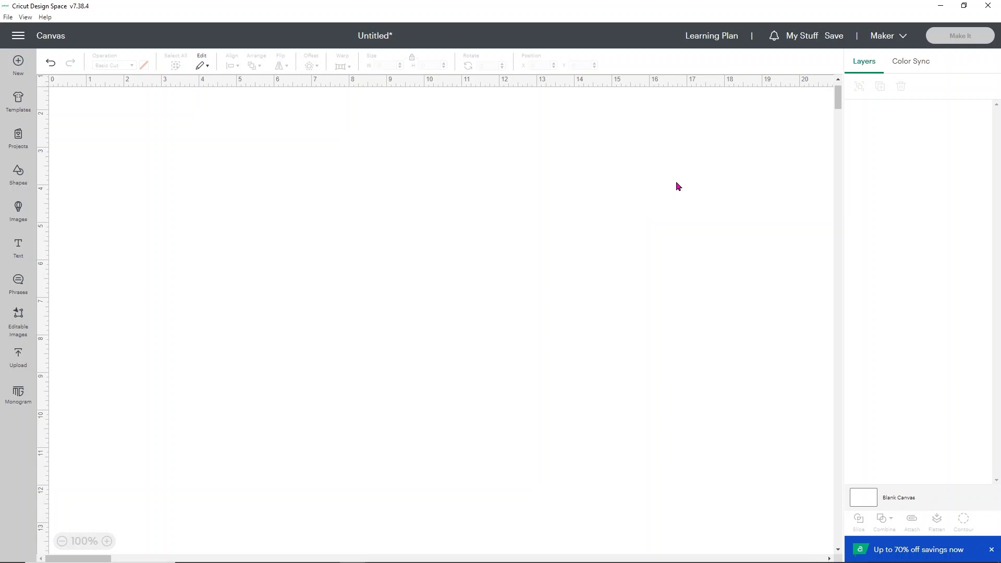
pyautogui.hotkey('alt', 'Tab')
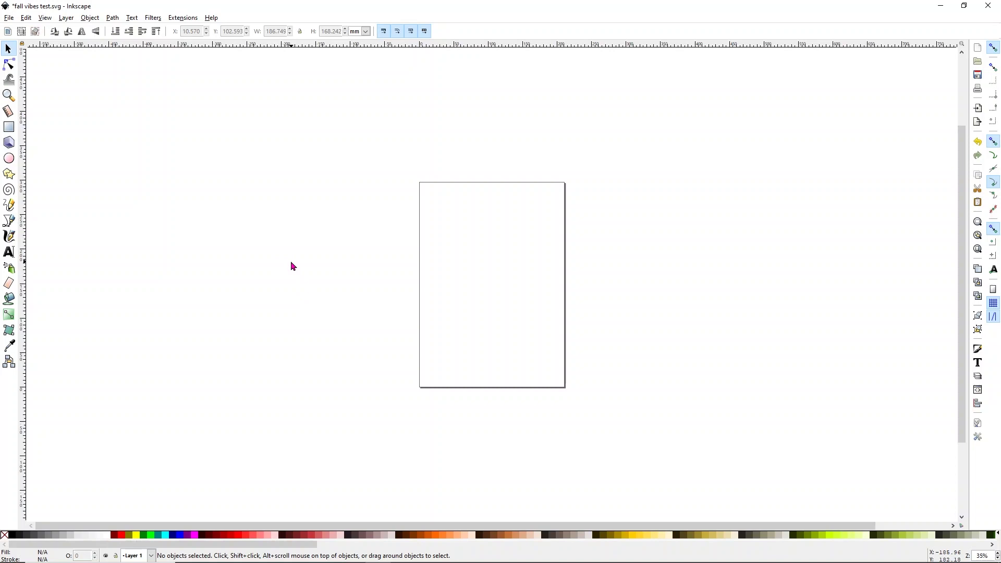
# Import the 'fall vibes' artwork from Quick access into the document.
pyautogui.click(8, 18)
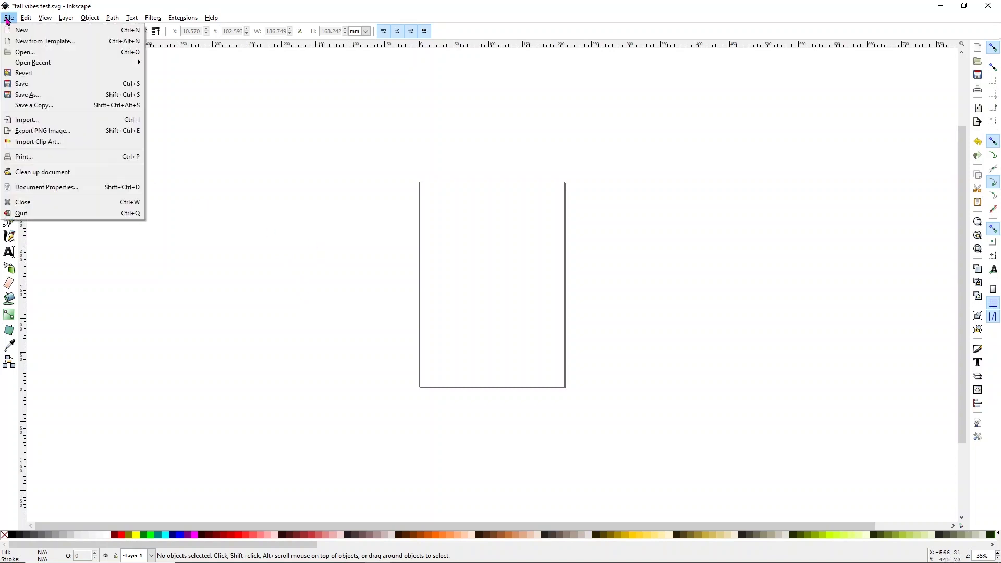
pyautogui.moveTo(23, 63)
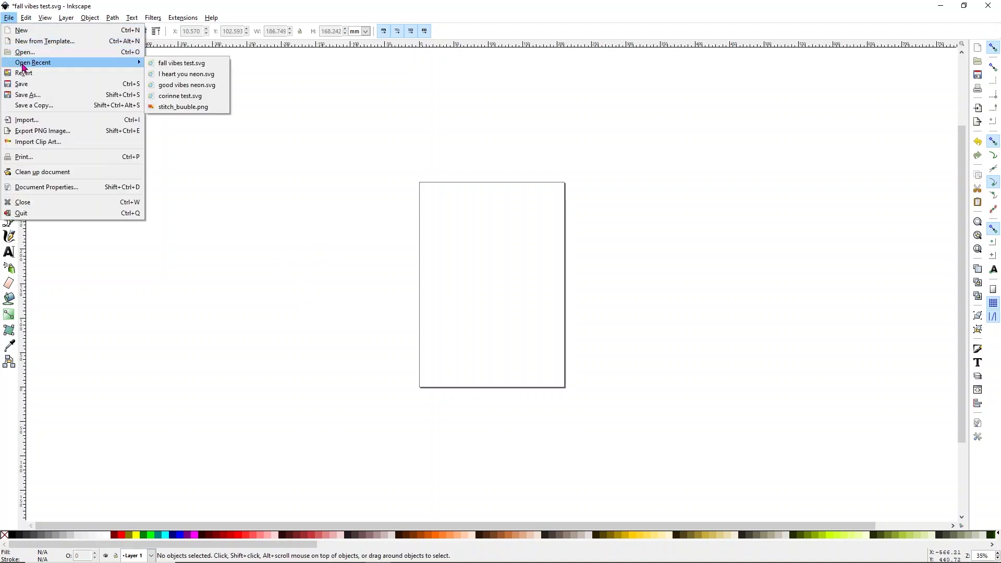
pyautogui.click(34, 120)
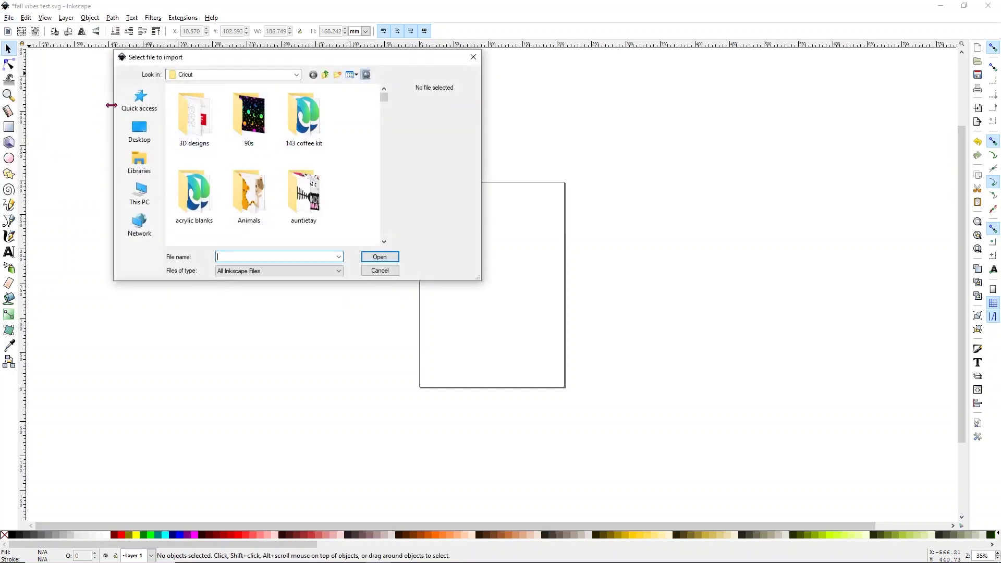
pyautogui.click(139, 101)
pyautogui.scroll(-3, 206, 147)
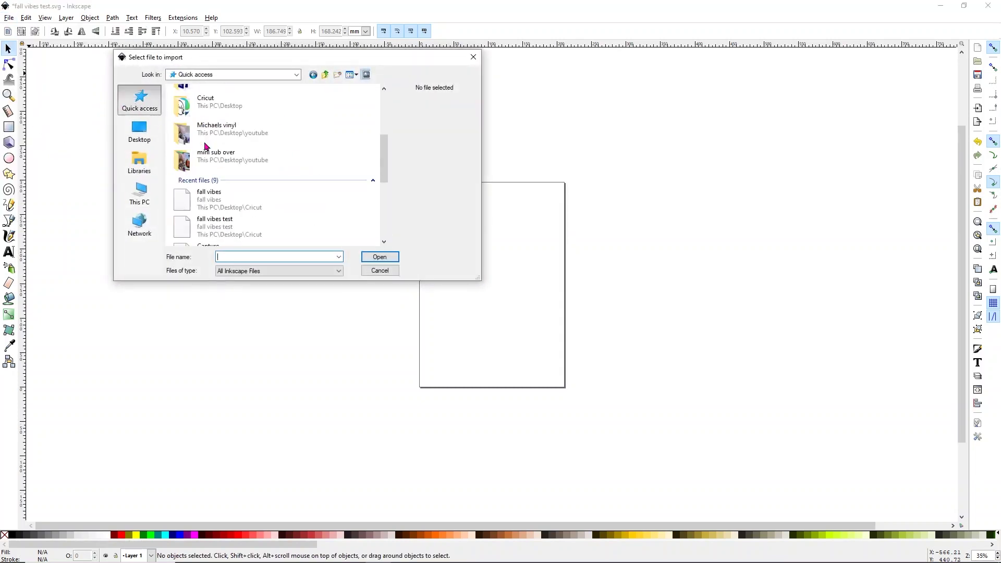
pyautogui.doubleClick(216, 200)
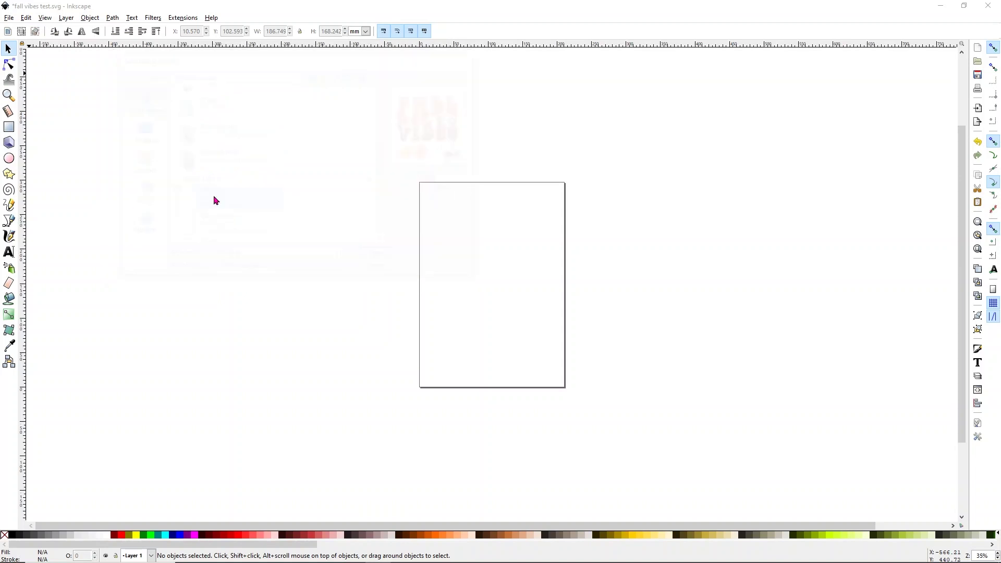
# Place the artwork on the page and scale it to about 83% so it fits.
pyautogui.moveTo(318, 160); pyautogui.dragTo(514, 252)
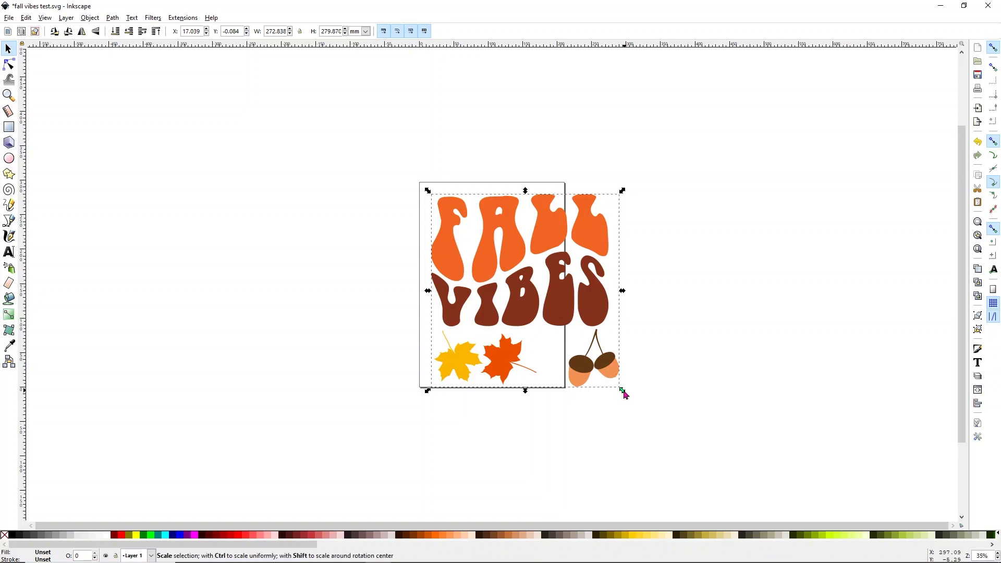
pyautogui.moveTo(623, 391); pyautogui.dragTo(567, 349)
pyautogui.moveTo(513, 257); pyautogui.dragTo(510, 270)
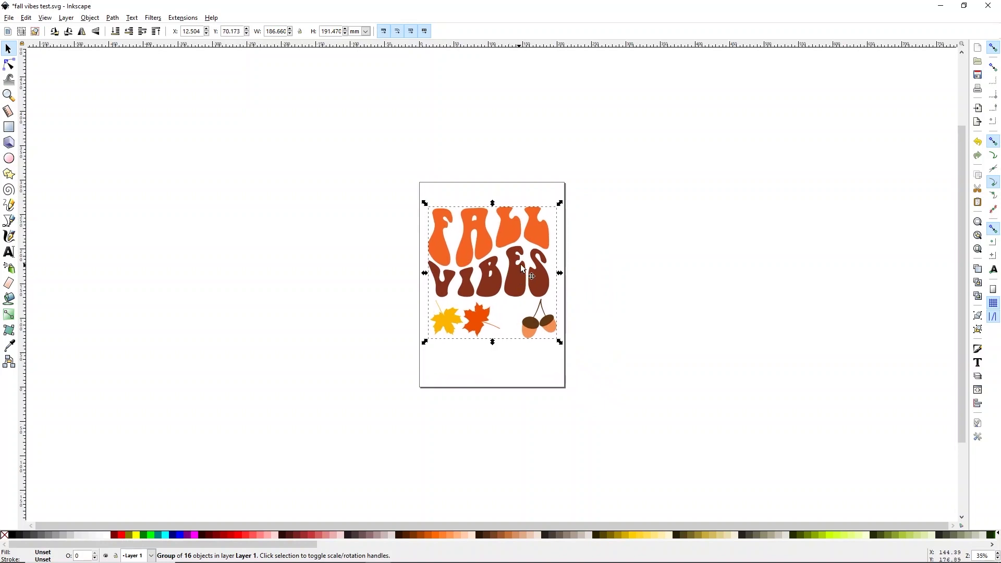
pyautogui.scroll(2, 523, 264)
pyautogui.scroll(1, 524, 266)
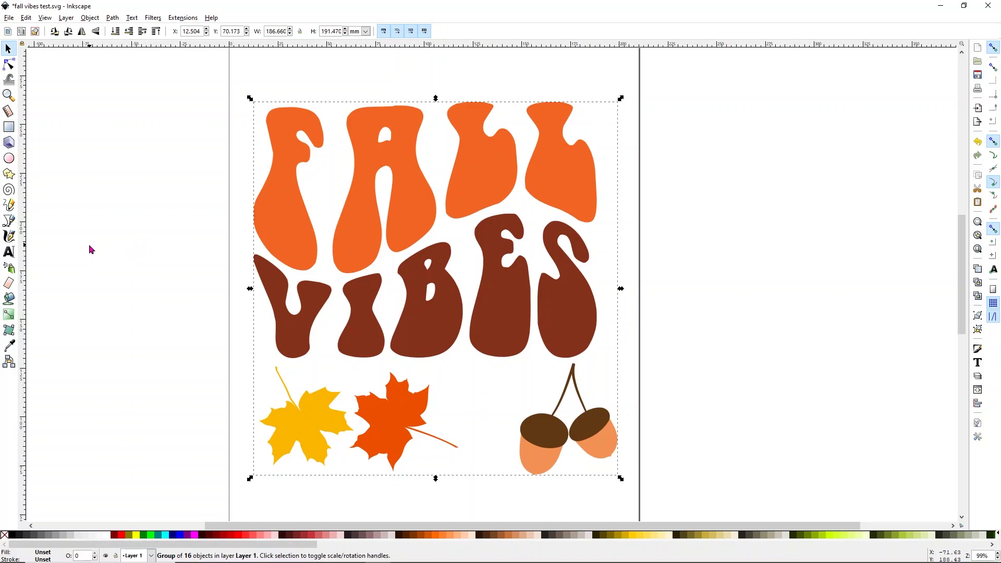
# Show the Objects panel from the Object menu.
pyautogui.click(95, 20)
pyautogui.click(95, 19)
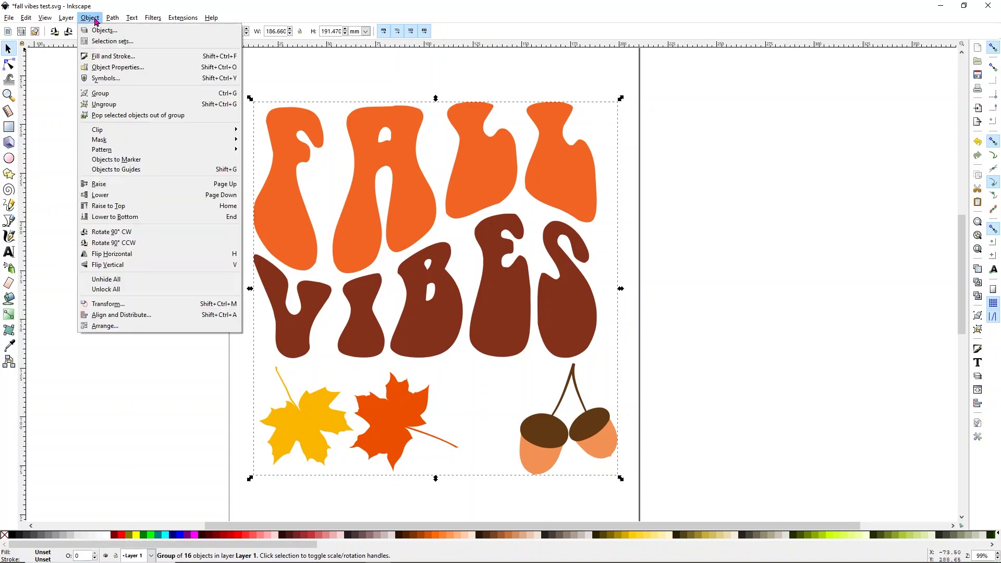
pyautogui.click(95, 20)
pyautogui.click(94, 19)
pyautogui.click(107, 35)
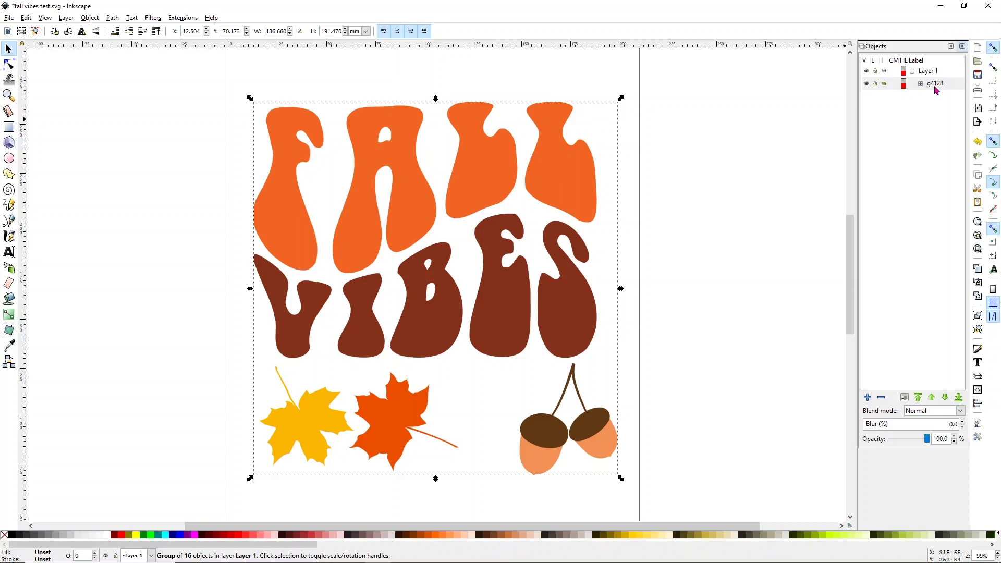
# Expand group g4128 and select its leaves, acorns and letter parts in turn.
pyautogui.click(920, 84)
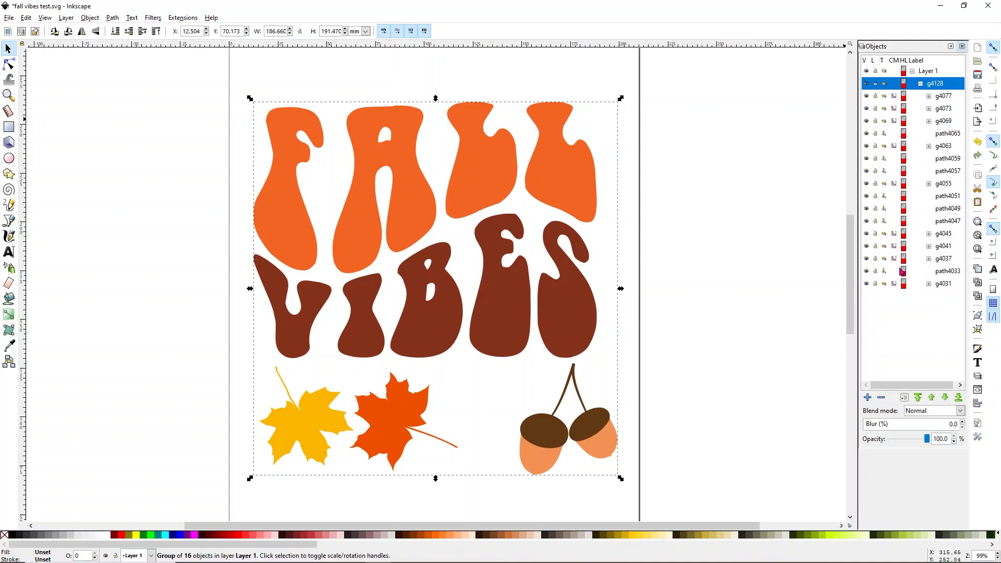
pyautogui.click(947, 98)
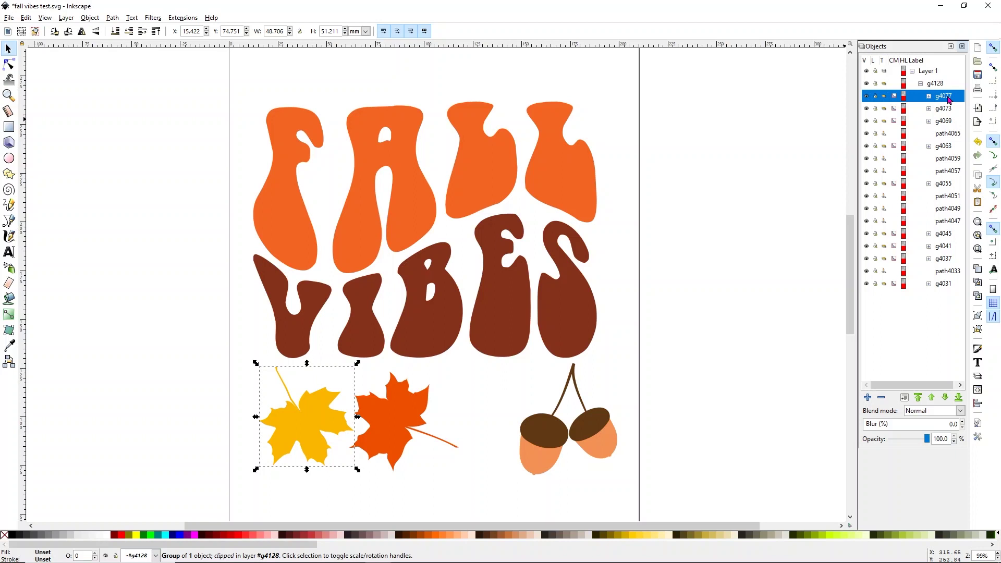
pyautogui.click(948, 110)
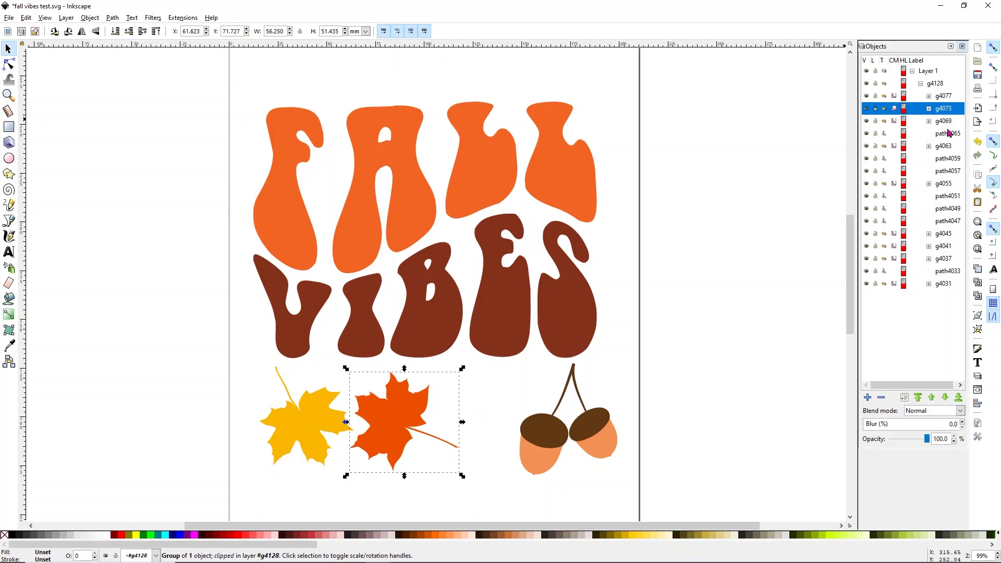
pyautogui.click(947, 124)
pyautogui.click(947, 146)
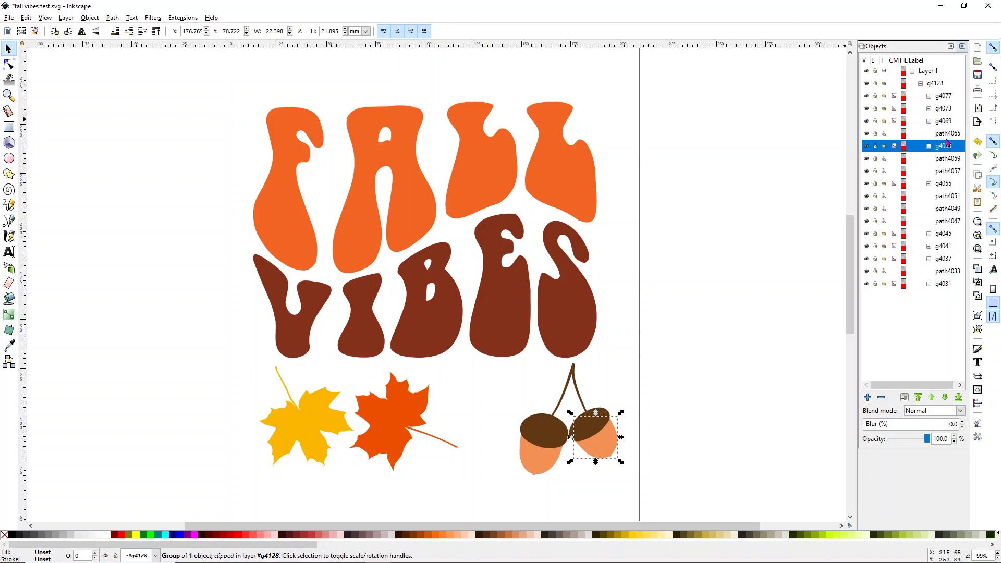
pyautogui.click(947, 137)
pyautogui.click(951, 160)
pyautogui.click(950, 172)
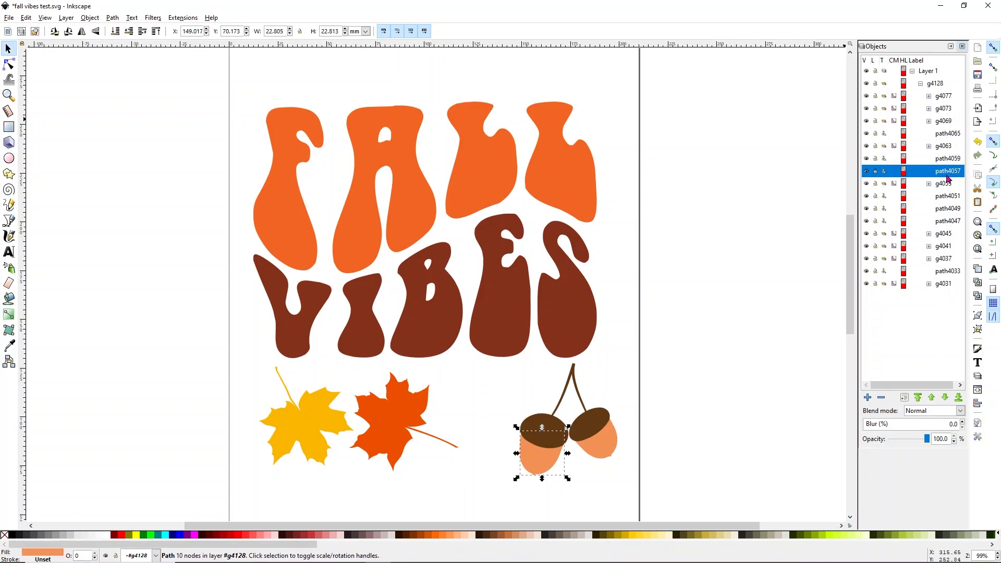
pyautogui.click(949, 186)
pyautogui.click(952, 209)
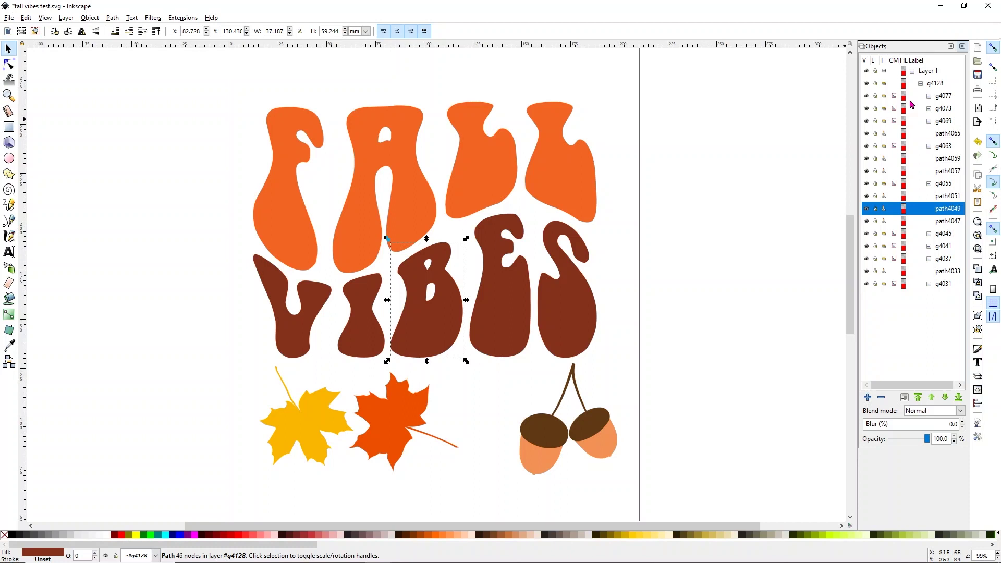
# Ungroup g4128, the group holding the whole design.
pyautogui.click(929, 96)
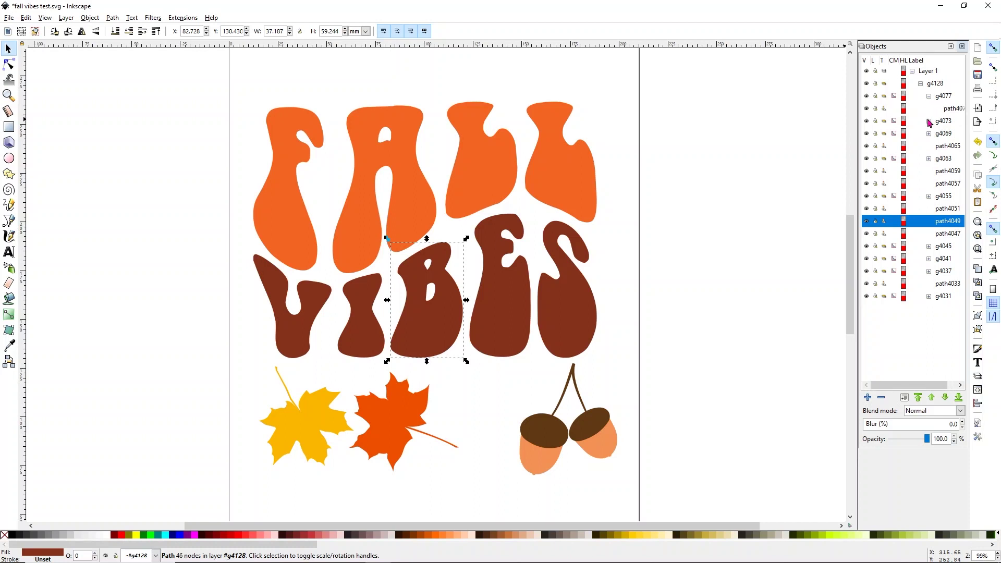
pyautogui.click(928, 121)
pyautogui.click(929, 122)
pyautogui.click(929, 97)
pyautogui.click(934, 85)
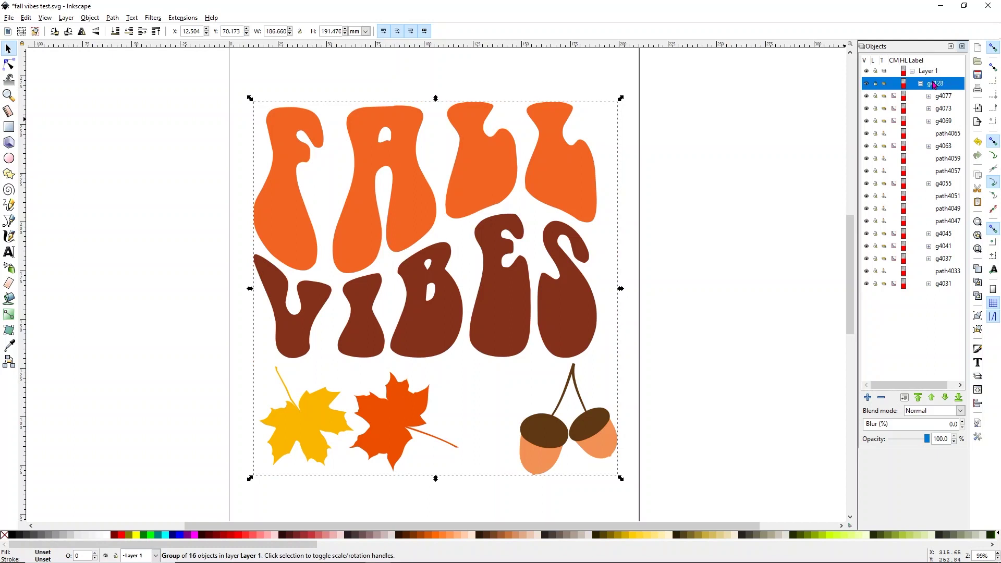
pyautogui.rightClick(934, 85)
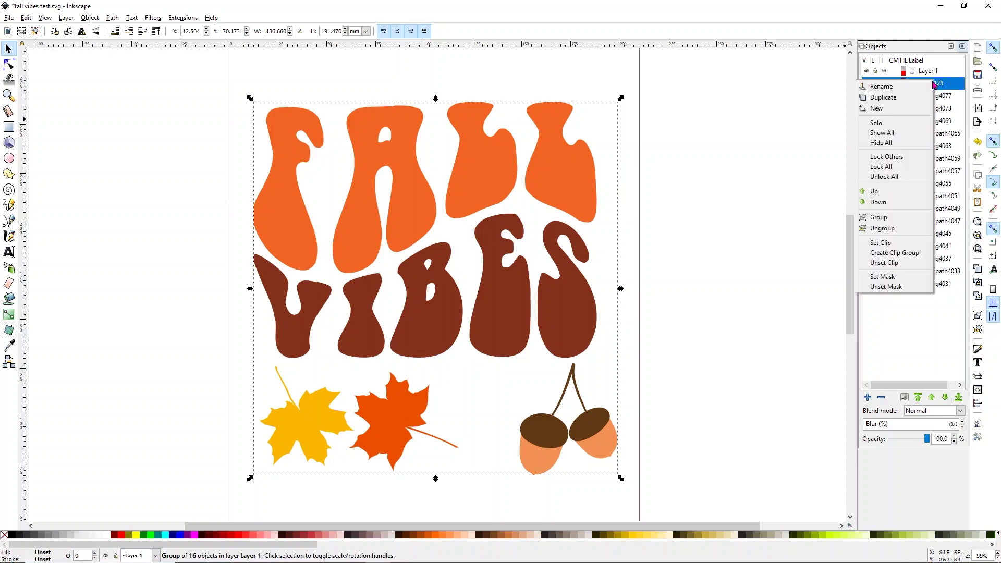
pyautogui.click(881, 229)
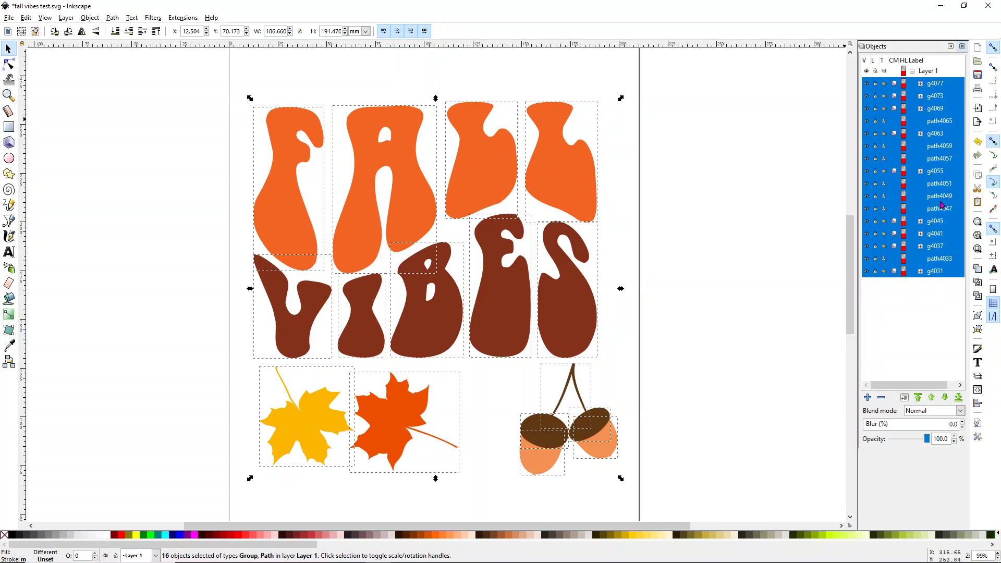
# Ungroup the nine inner groups into plain paths, then deselect everything.
pyautogui.click(939, 84)
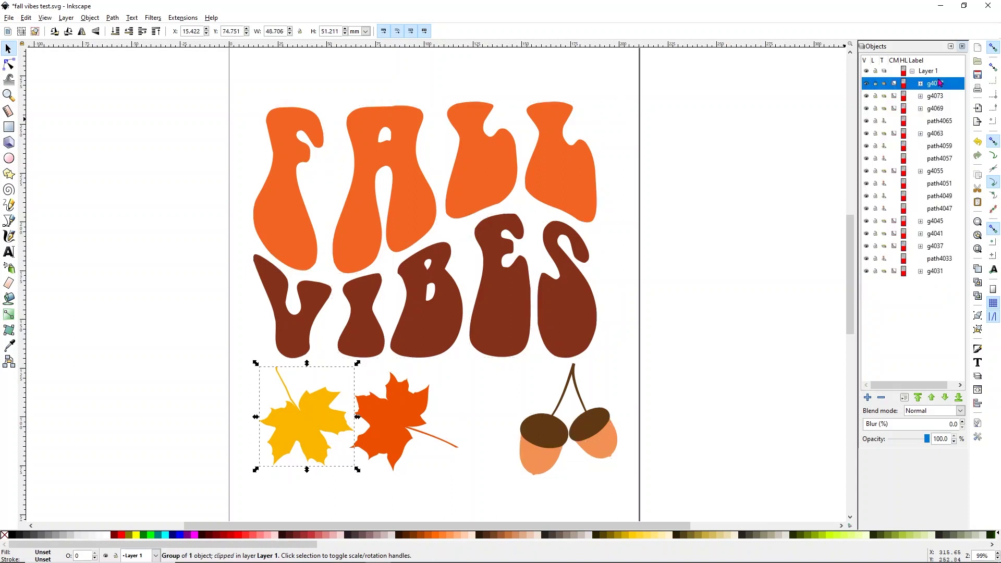
pyautogui.keyDown('shift'); pyautogui.click(941, 98); pyautogui.keyUp('shift')
pyautogui.keyDown('ctrl'); pyautogui.click(936, 109); pyautogui.keyUp('ctrl')
pyautogui.keyDown('ctrl'); pyautogui.click(934, 135); pyautogui.keyUp('ctrl')
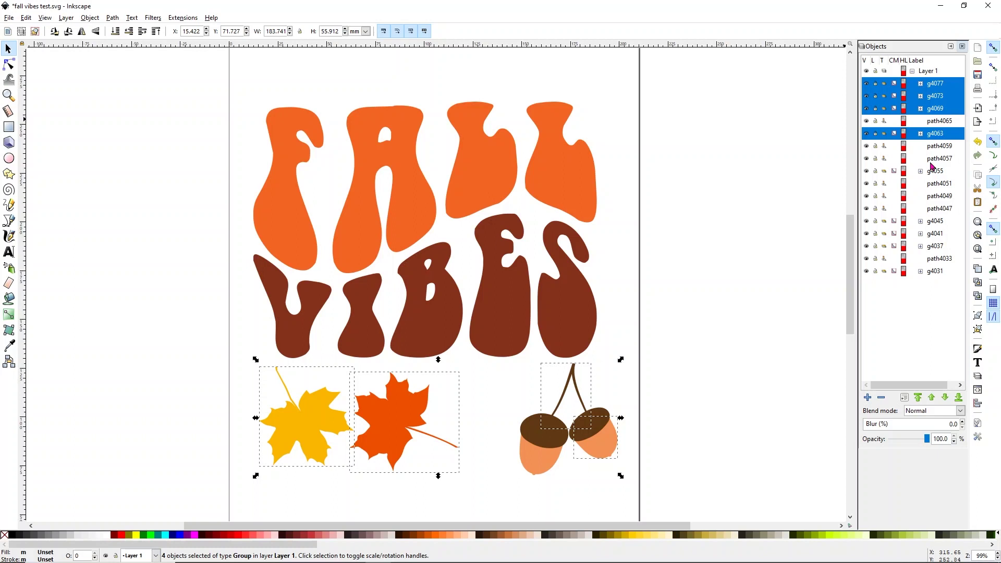
pyautogui.keyDown('ctrl'); pyautogui.click(933, 172); pyautogui.keyUp('ctrl')
pyautogui.keyDown('ctrl'); pyautogui.click(935, 221); pyautogui.keyUp('ctrl')
pyautogui.keyDown('ctrl'); pyautogui.click(936, 233); pyautogui.keyUp('ctrl')
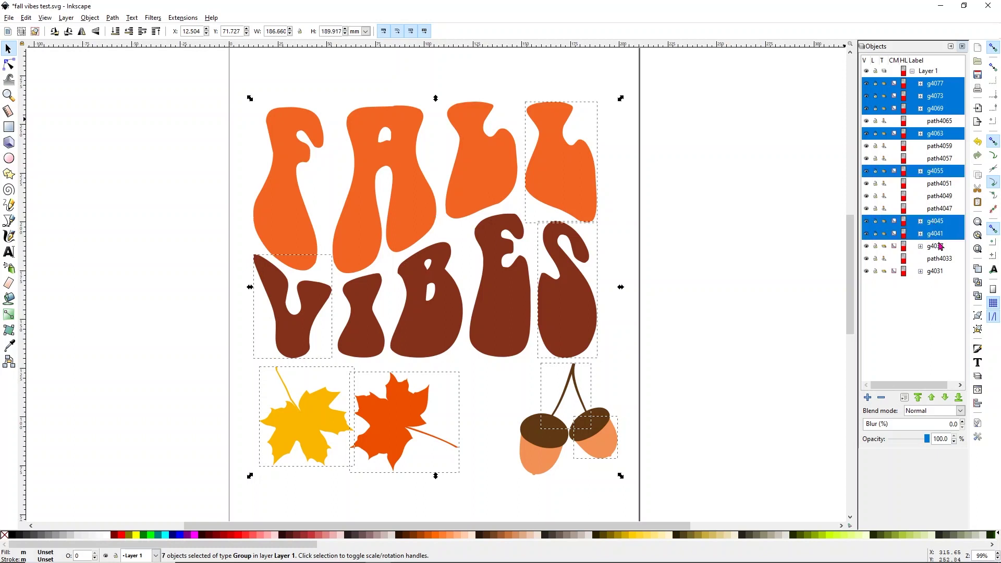
pyautogui.keyDown('ctrl'); pyautogui.click(937, 246); pyautogui.keyUp('ctrl')
pyautogui.keyDown('ctrl'); pyautogui.click(936, 272); pyautogui.keyUp('ctrl')
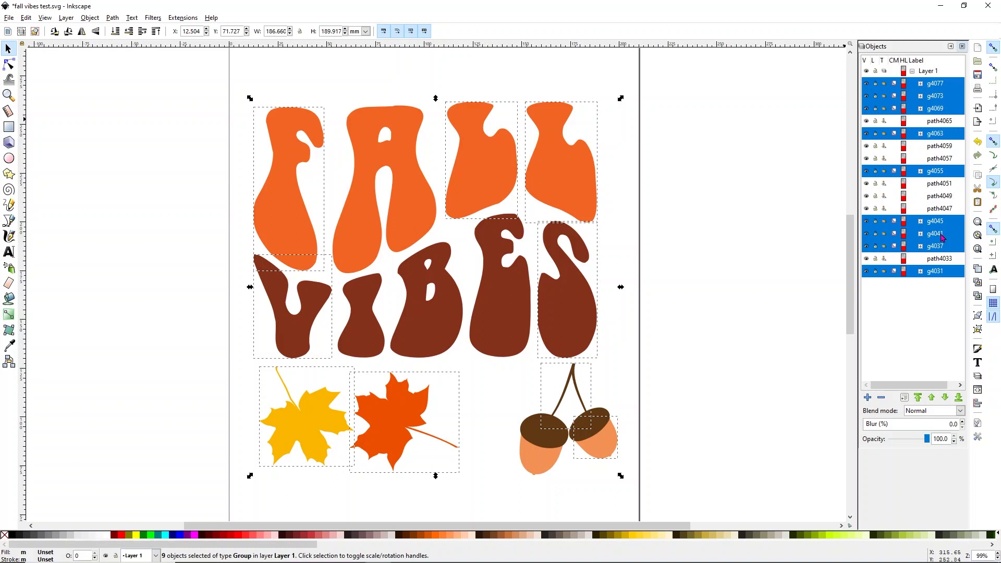
pyautogui.rightClick(943, 238)
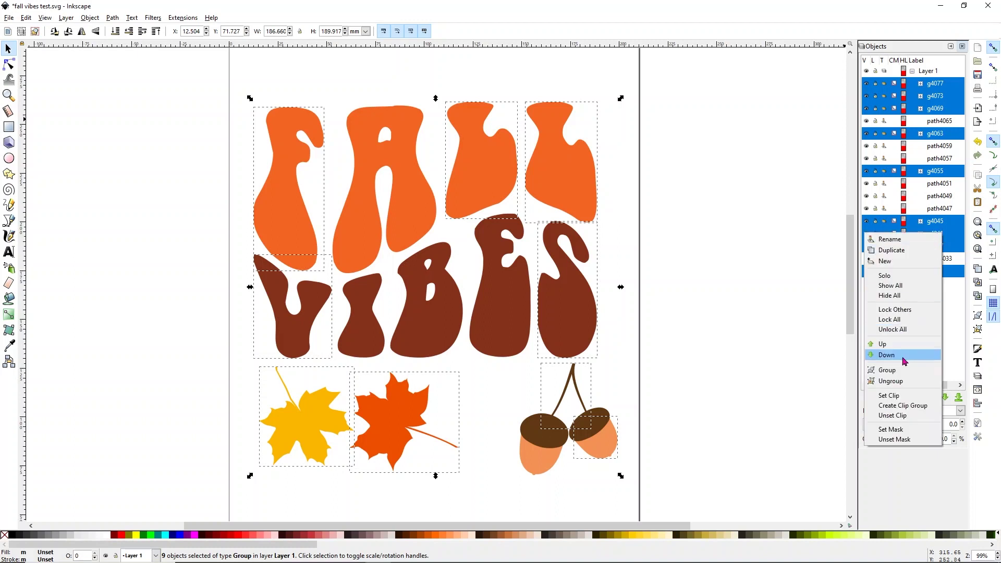
pyautogui.click(900, 380)
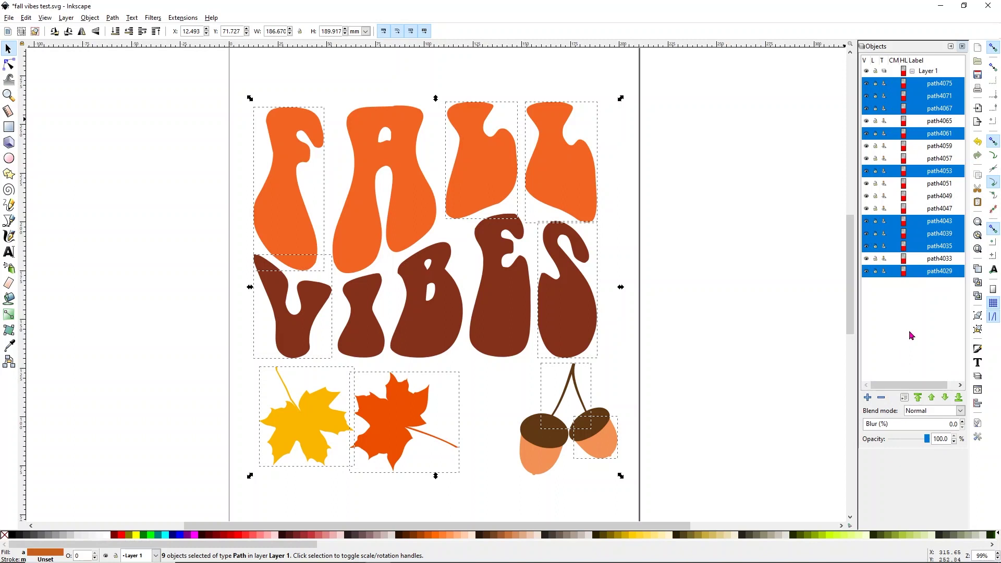
pyautogui.click(718, 332)
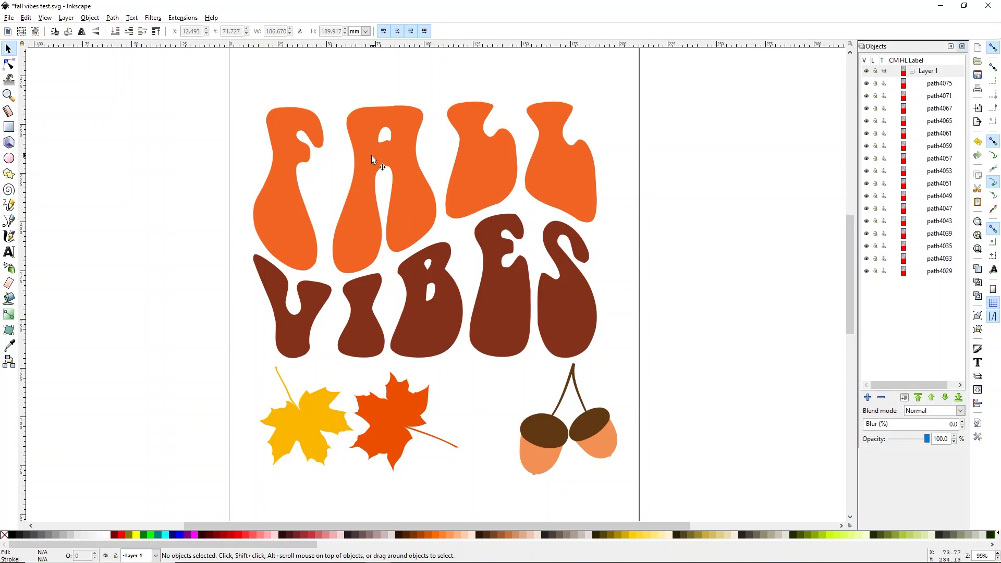
# Group the F, A, L, L letters and rename the group 'Fall'.
pyautogui.click(290, 149)
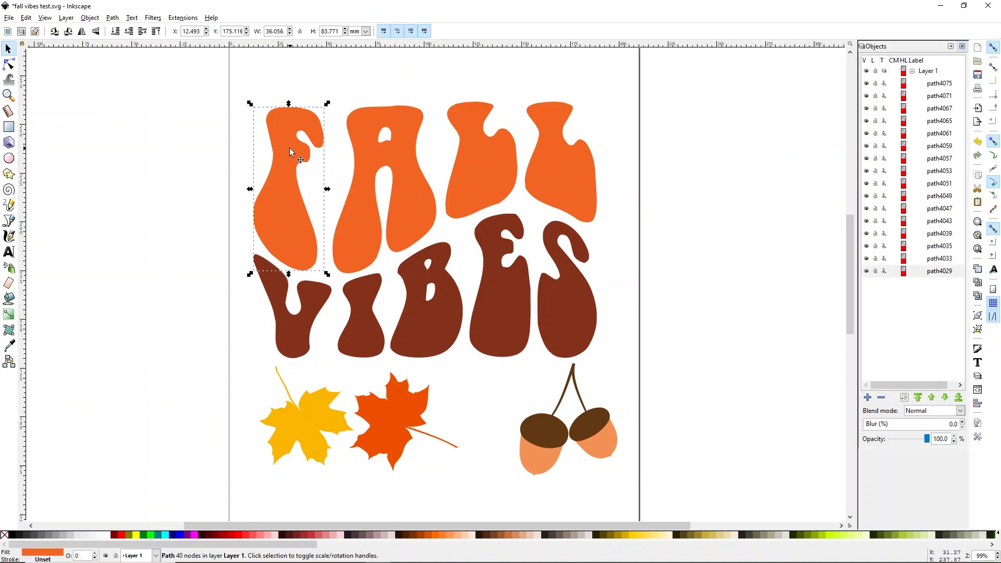
pyautogui.keyDown('shift'); pyautogui.click(354, 150); pyautogui.keyUp('shift')
pyautogui.keyDown('shift'); pyautogui.click(489, 136); pyautogui.keyUp('shift')
pyautogui.keyDown('shift'); pyautogui.click(545, 149); pyautogui.keyUp('shift')
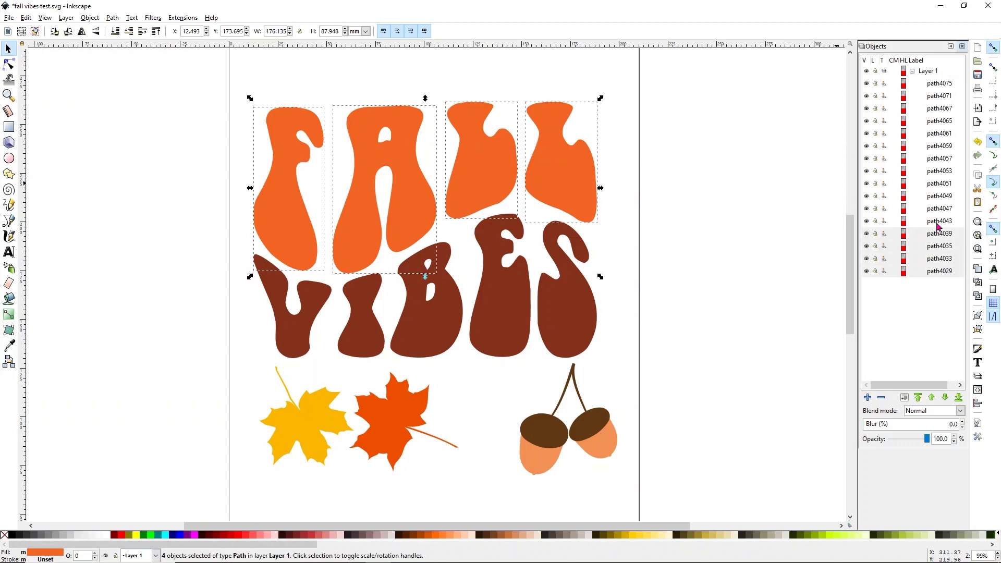
pyautogui.rightClick(917, 262)
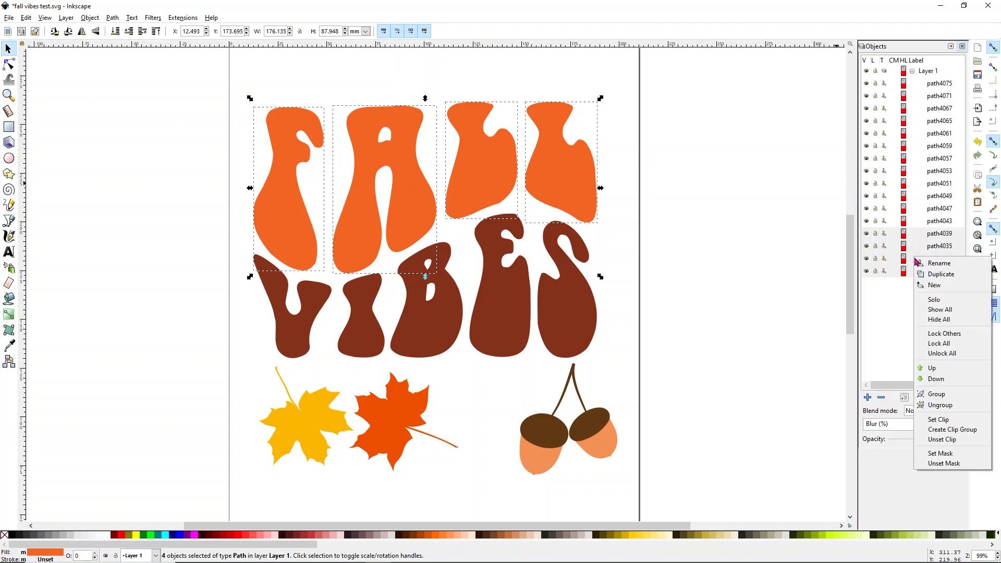
pyautogui.click(945, 394)
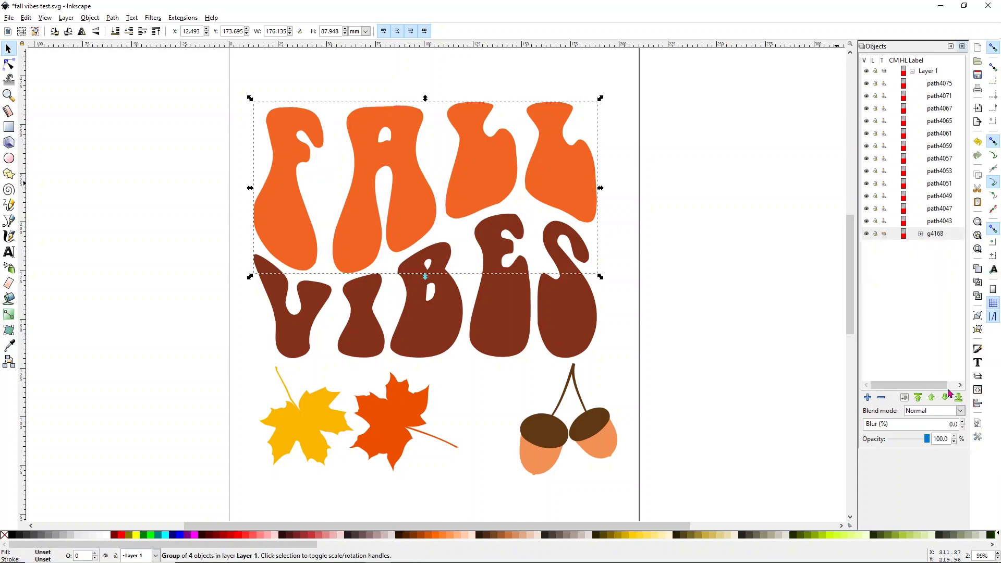
pyautogui.click(939, 235)
pyautogui.click(938, 235)
pyautogui.write('Fal')
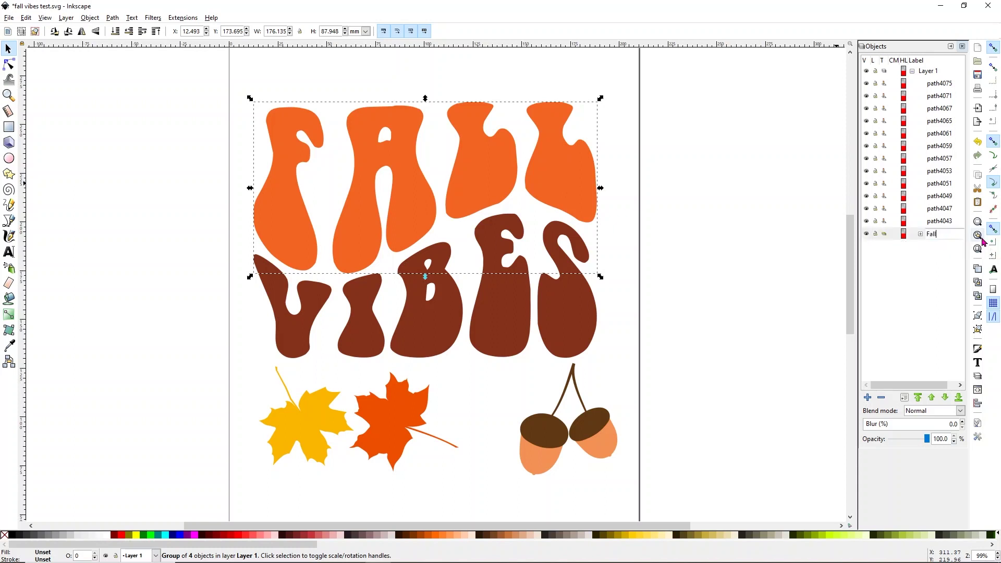
pyautogui.write('l')
pyautogui.press('Return')
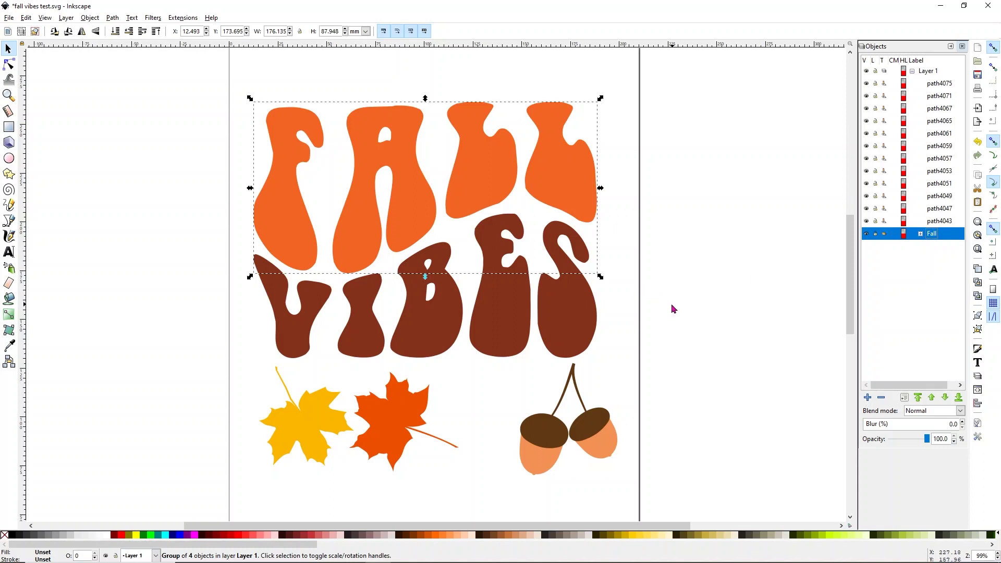
# Group the V, I, B, E, S letters and rename the group 'Vibes'.
pyautogui.click(285, 324)
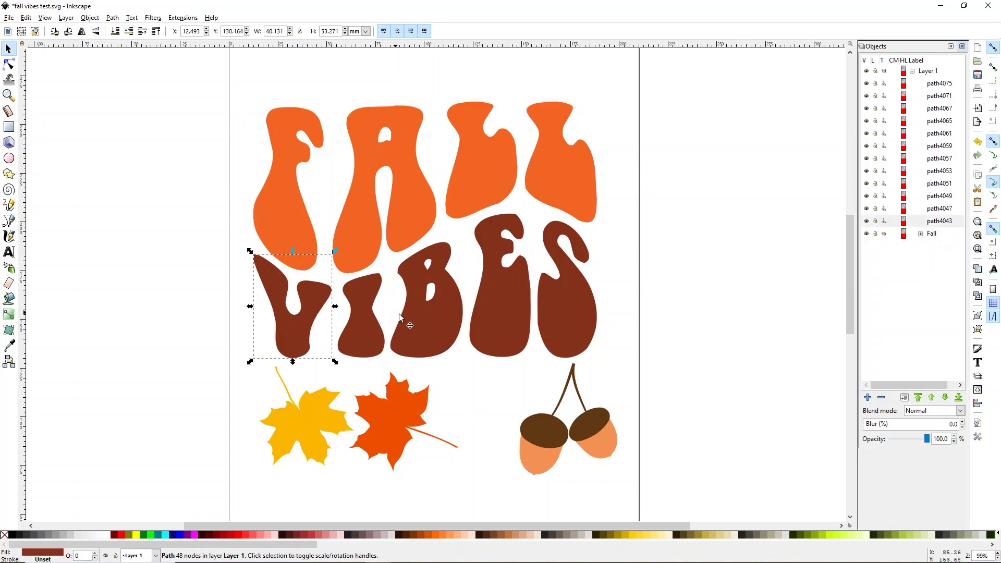
pyautogui.keyDown('shift'); pyautogui.click(358, 326); pyautogui.keyUp('shift')
pyautogui.keyDown('shift'); pyautogui.click(420, 313); pyautogui.keyUp('shift')
pyautogui.keyDown('shift'); pyautogui.click(524, 303); pyautogui.keyUp('shift')
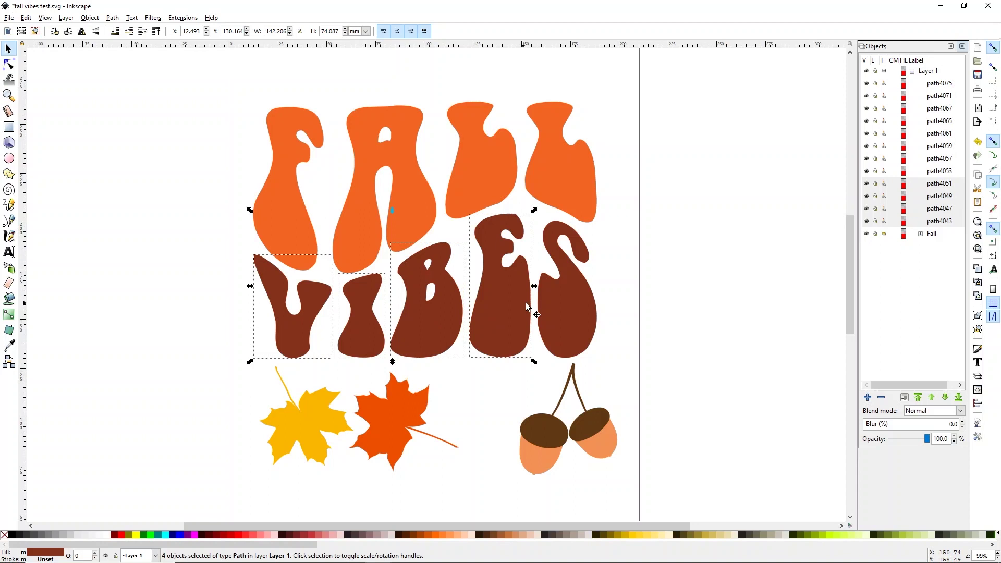
pyautogui.keyDown('shift'); pyautogui.click(559, 307); pyautogui.keyUp('shift')
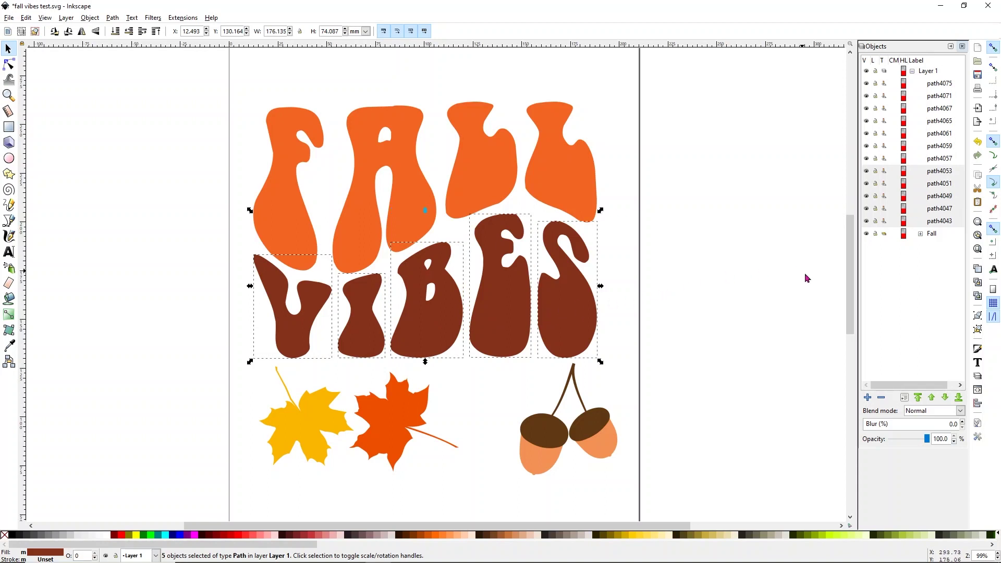
pyautogui.rightClick(917, 194)
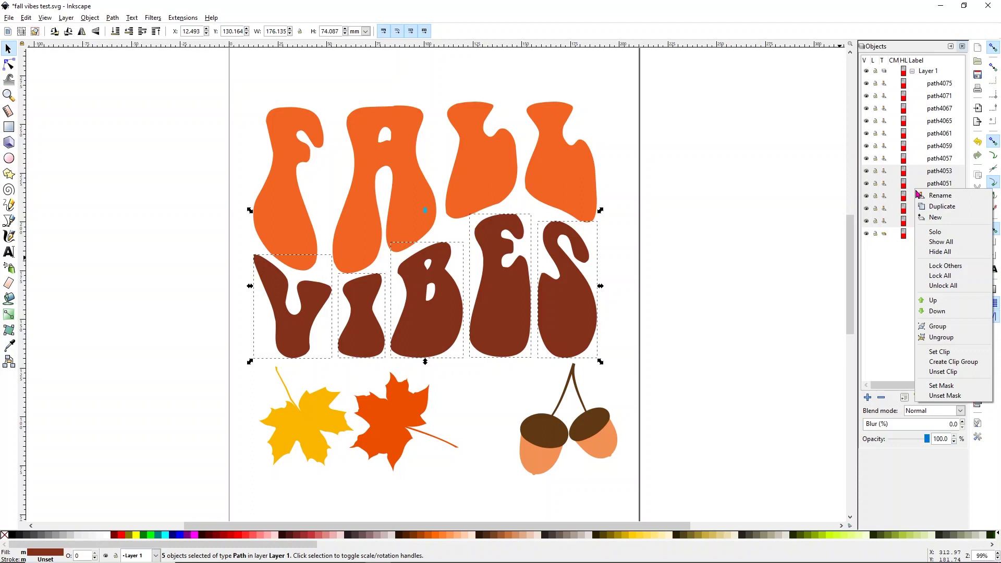
pyautogui.click(950, 327)
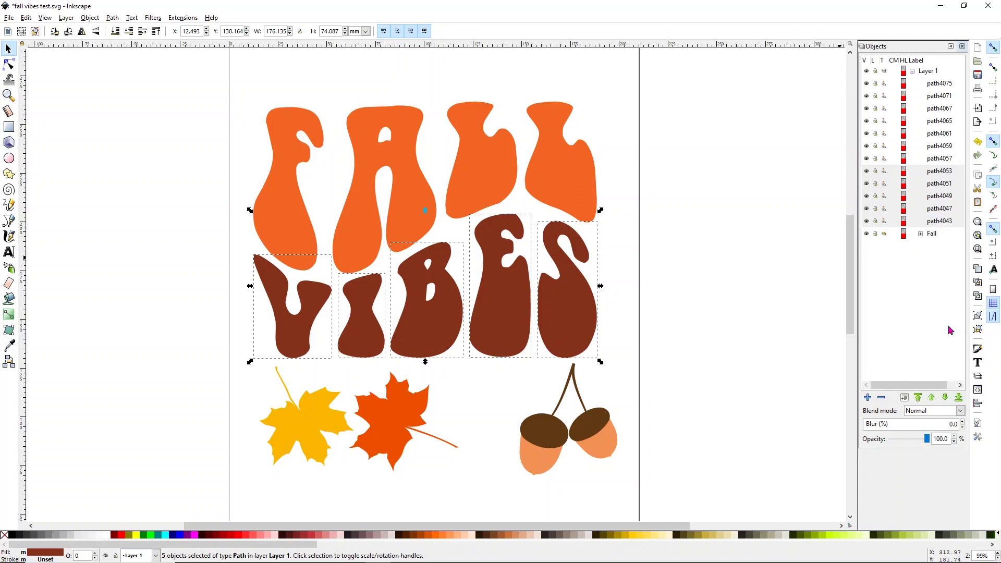
pyautogui.click(931, 173)
pyautogui.click(933, 172)
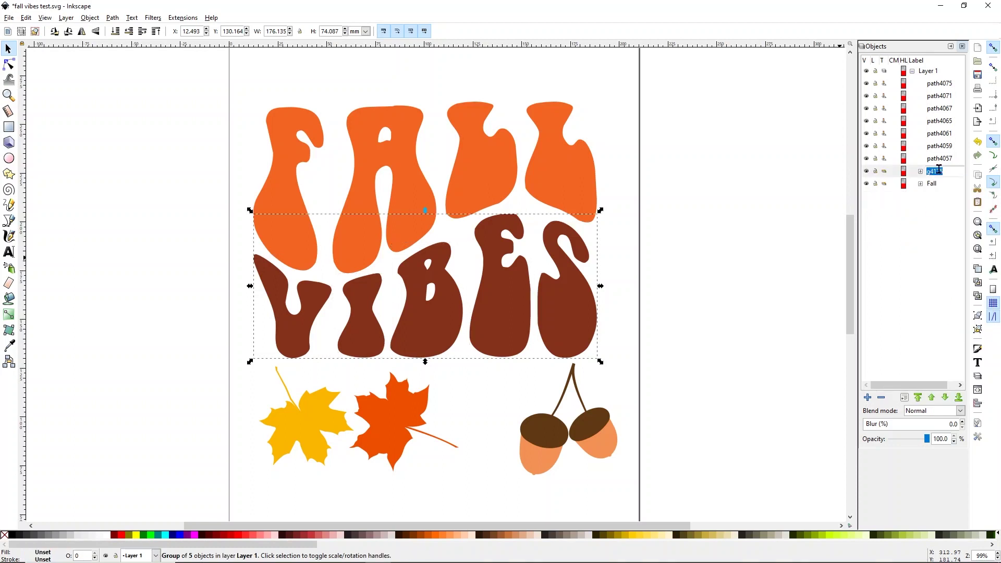
pyautogui.write('Vibes')
pyautogui.press('Return')
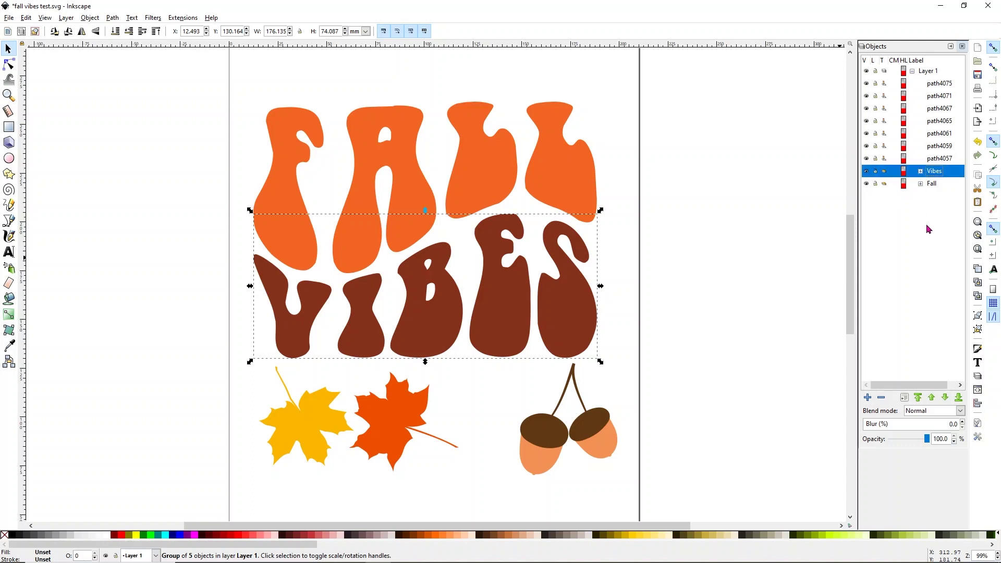
# Union the acorn stem and caps, then undo the accidental move and the union.
pyautogui.click(593, 416)
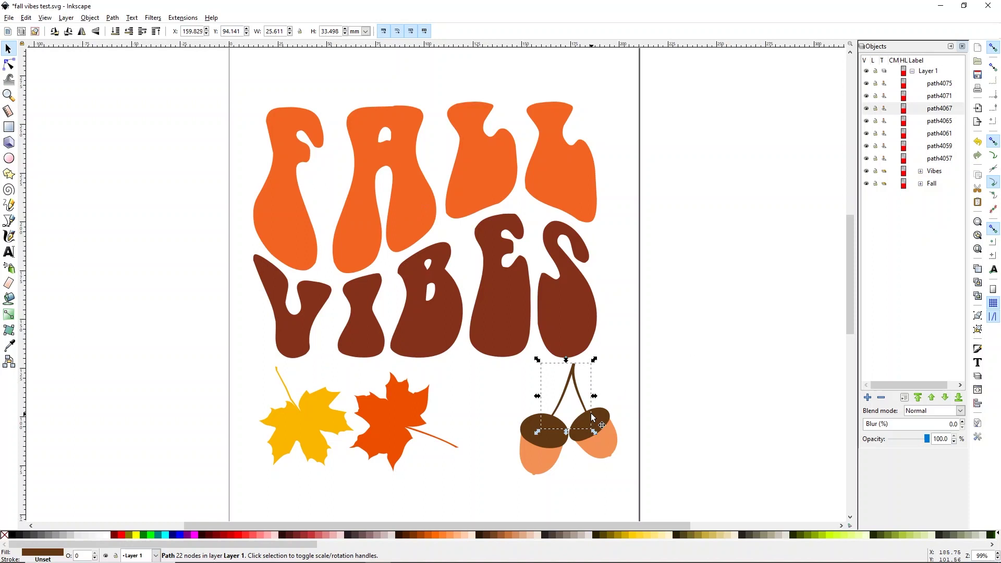
pyautogui.keyDown('shift'); pyautogui.click(559, 431); pyautogui.keyUp('shift')
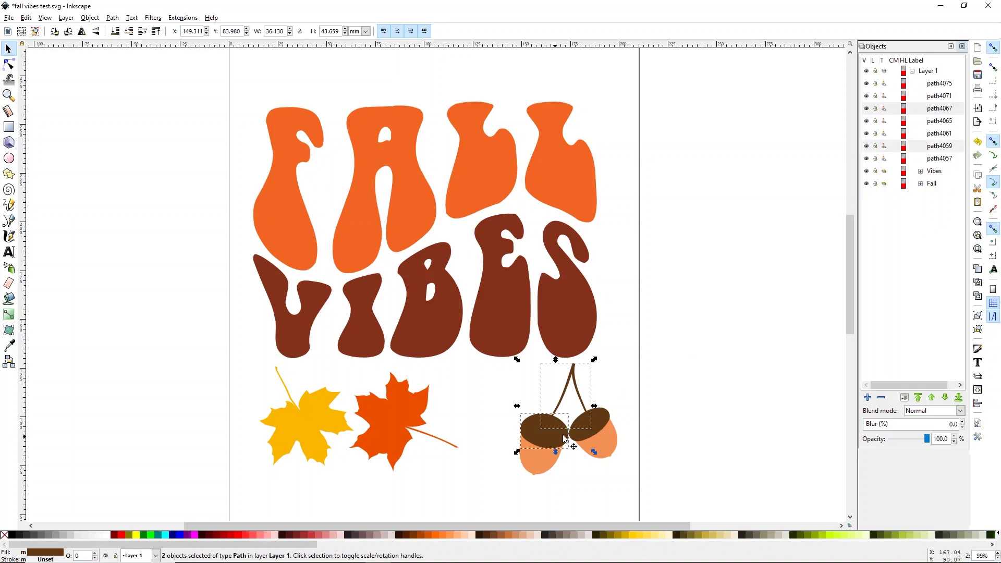
pyautogui.keyDown('shift'); pyautogui.click(604, 427); pyautogui.keyUp('shift')
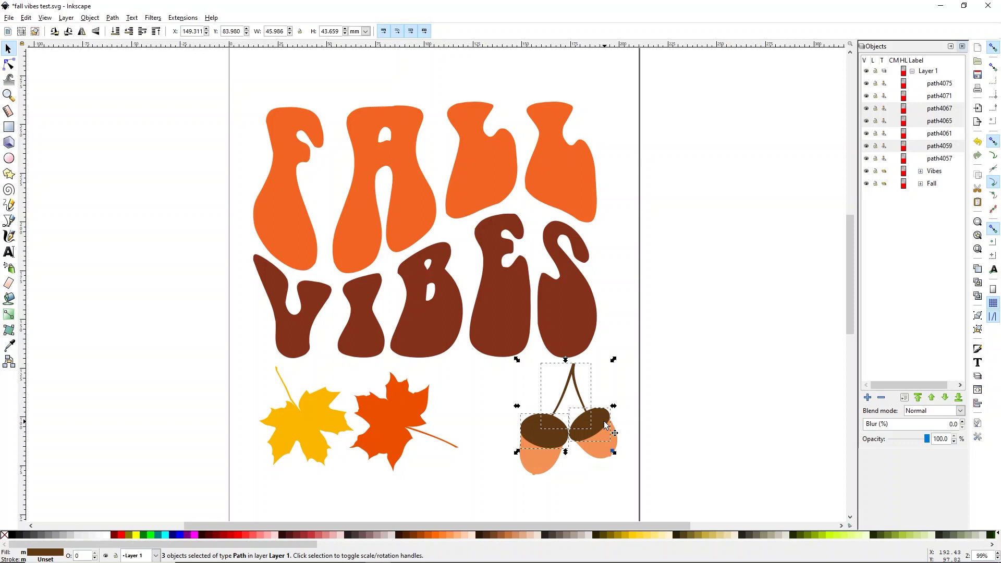
pyautogui.click(112, 18)
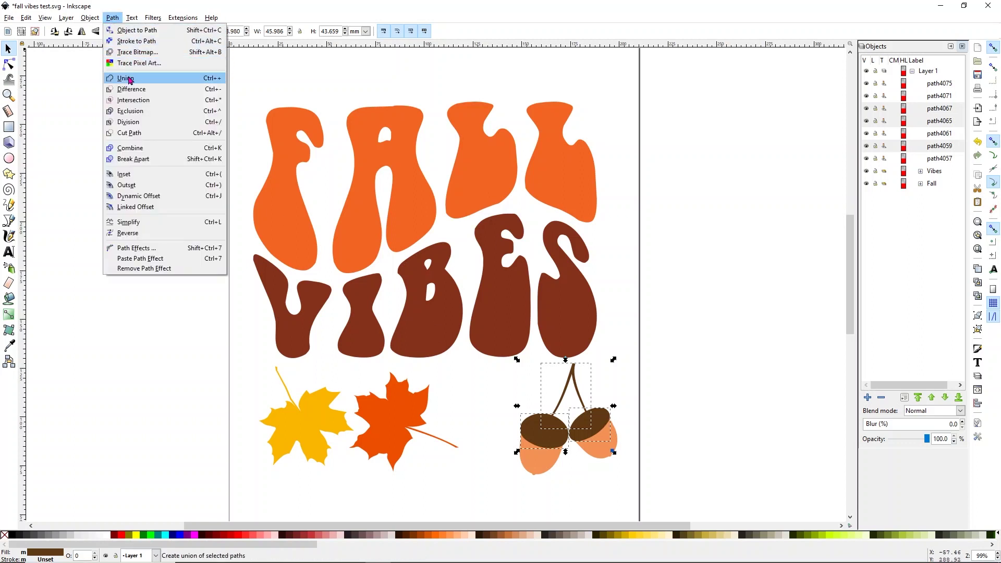
pyautogui.click(128, 79)
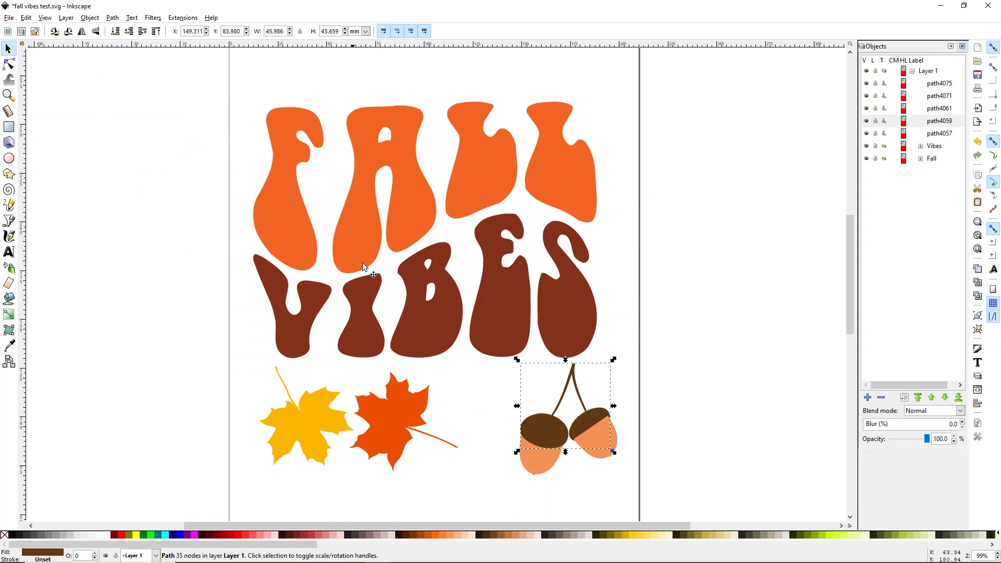
pyautogui.click(617, 369)
pyautogui.moveTo(550, 423)
pyautogui.mouseDown()
pyautogui.moveTo(659, 351)
pyautogui.moveTo(660, 333)
pyautogui.moveTo(596, 383)
pyautogui.moveTo(570, 423)
pyautogui.mouseUp()
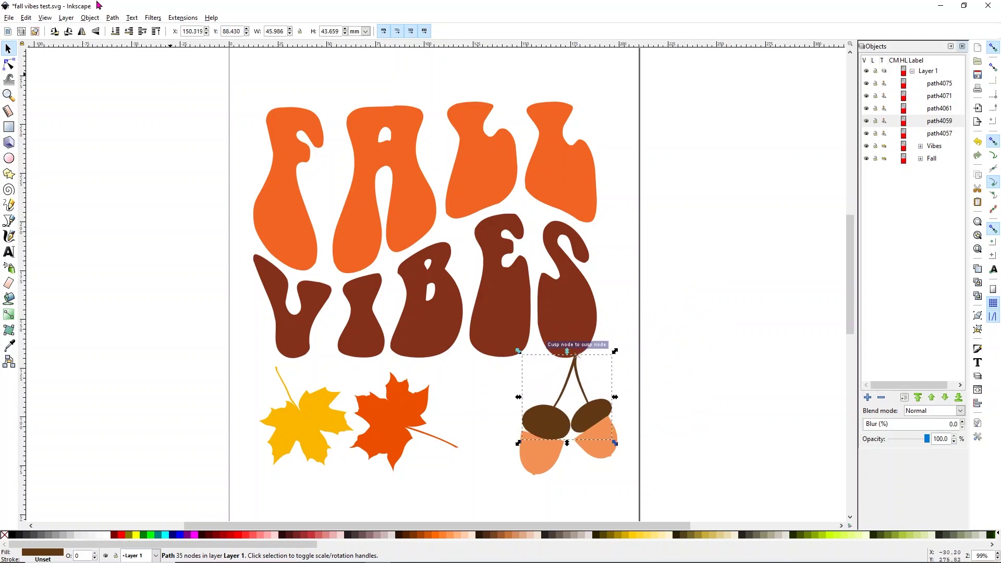
pyautogui.click(26, 18)
pyautogui.click(48, 30)
pyautogui.click(26, 18)
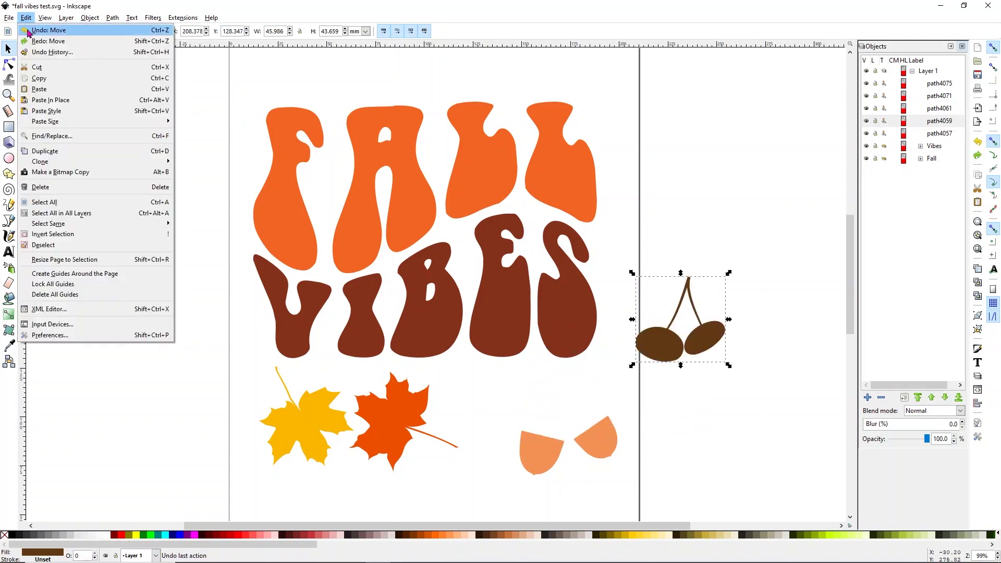
pyautogui.click(42, 30)
pyautogui.click(26, 17)
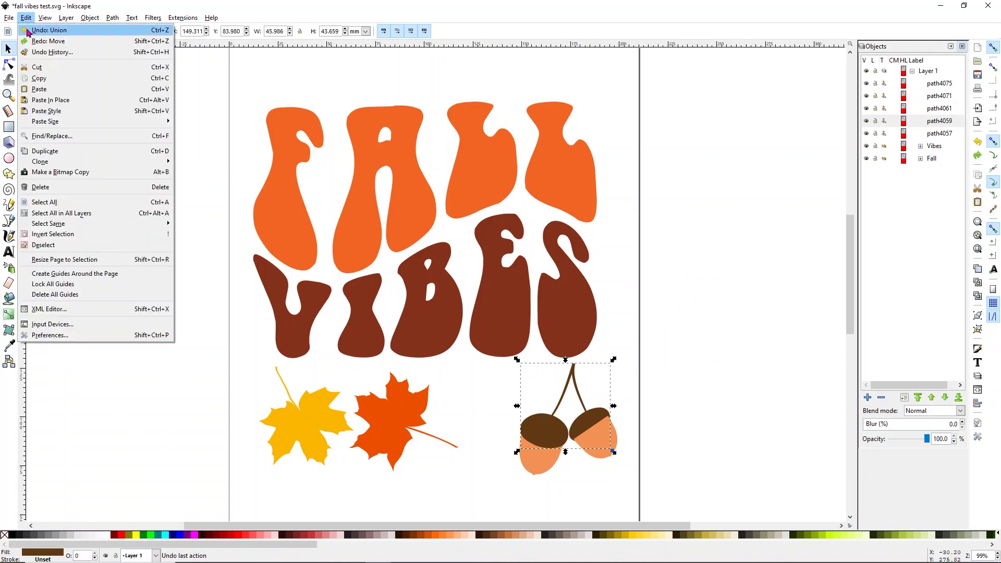
pyautogui.click(28, 29)
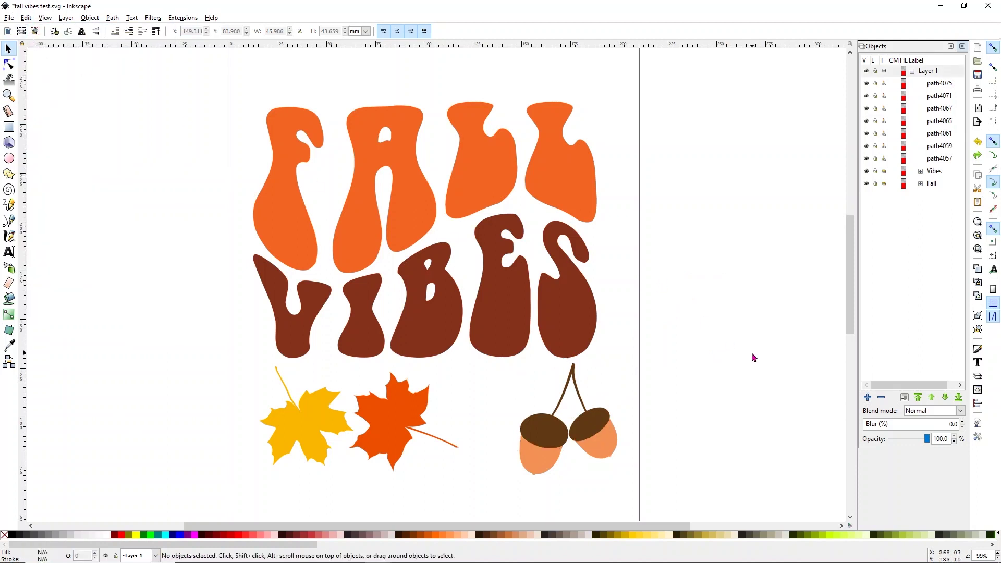
# Union the three dark acorn pieces into one path named 'acorn tops'.
pyautogui.click(607, 420)
pyautogui.keyDown('shift'); pyautogui.click(546, 428); pyautogui.keyUp('shift')
pyautogui.keyDown('shift'); pyautogui.click(537, 443); pyautogui.keyUp('shift')
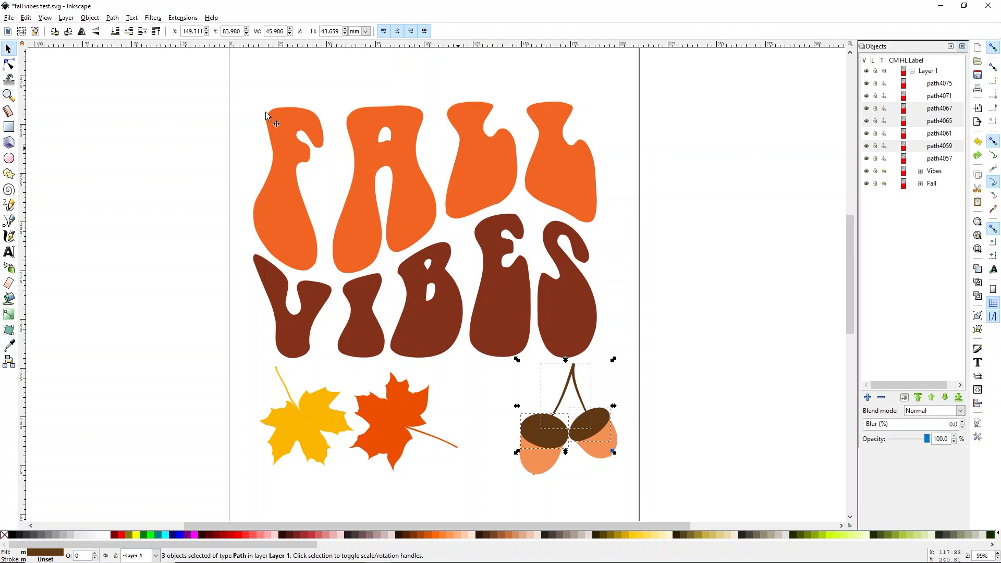
pyautogui.click(112, 18)
pyautogui.click(124, 79)
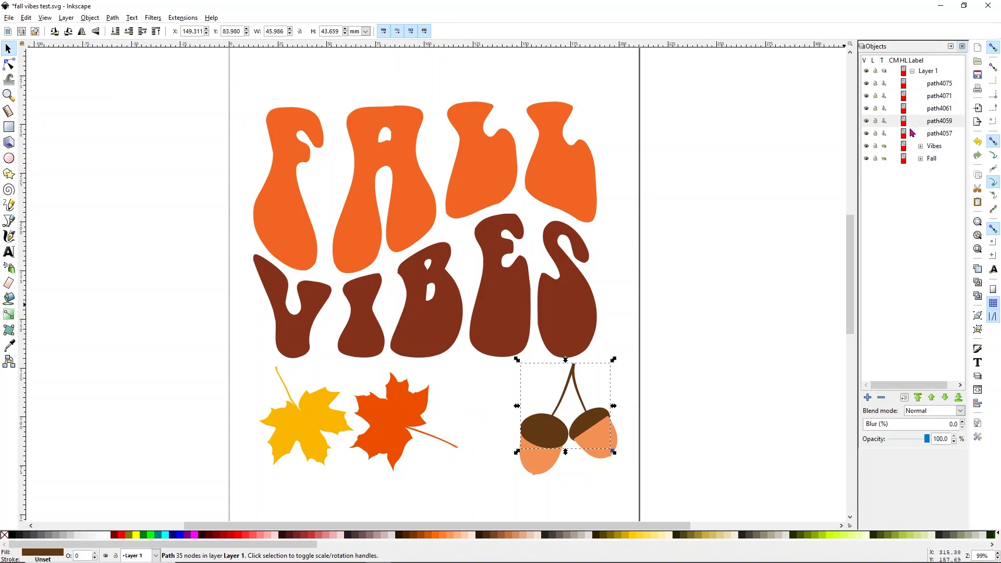
pyautogui.click(937, 124)
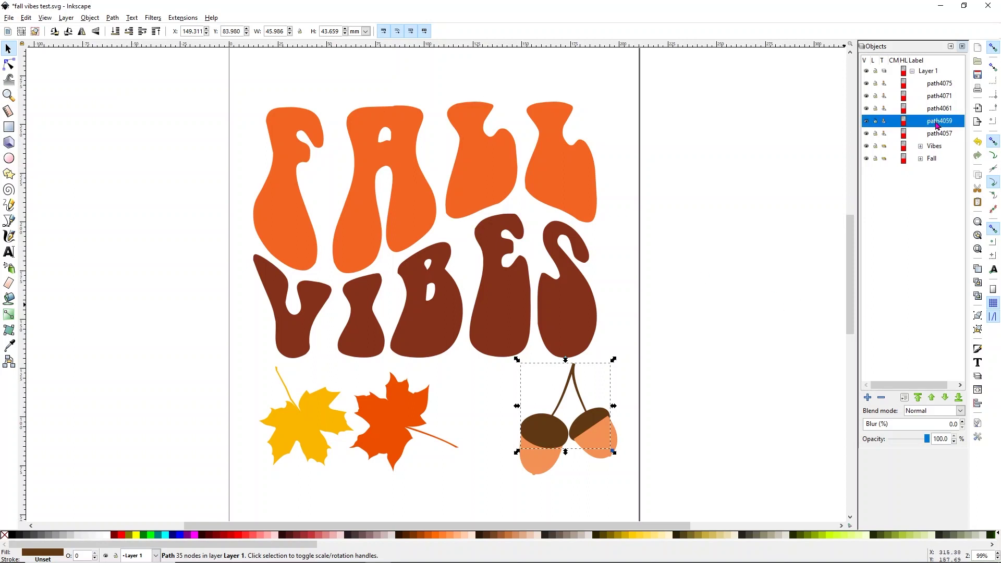
pyautogui.click(942, 124)
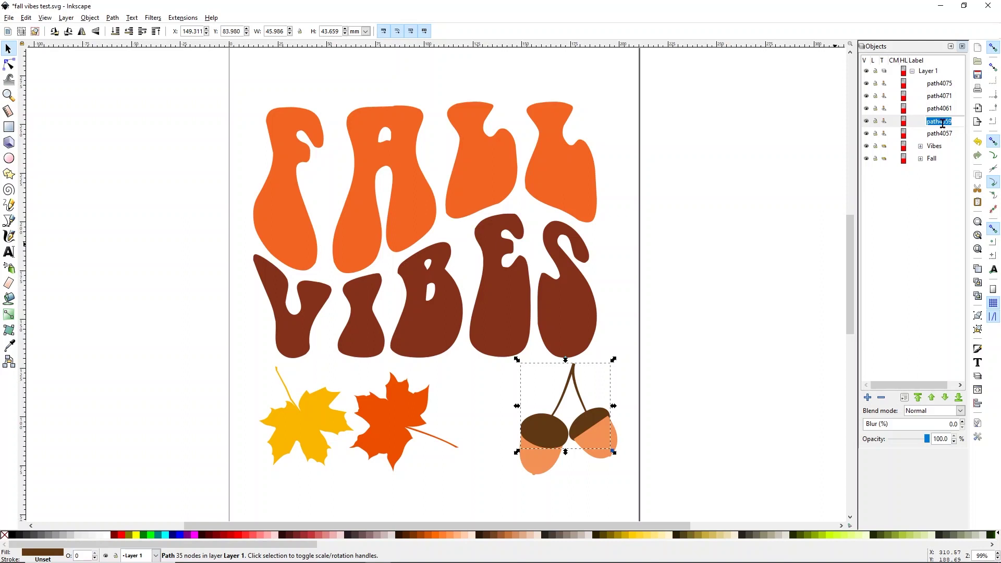
pyautogui.write('acorn tops')
pyautogui.press('Return')
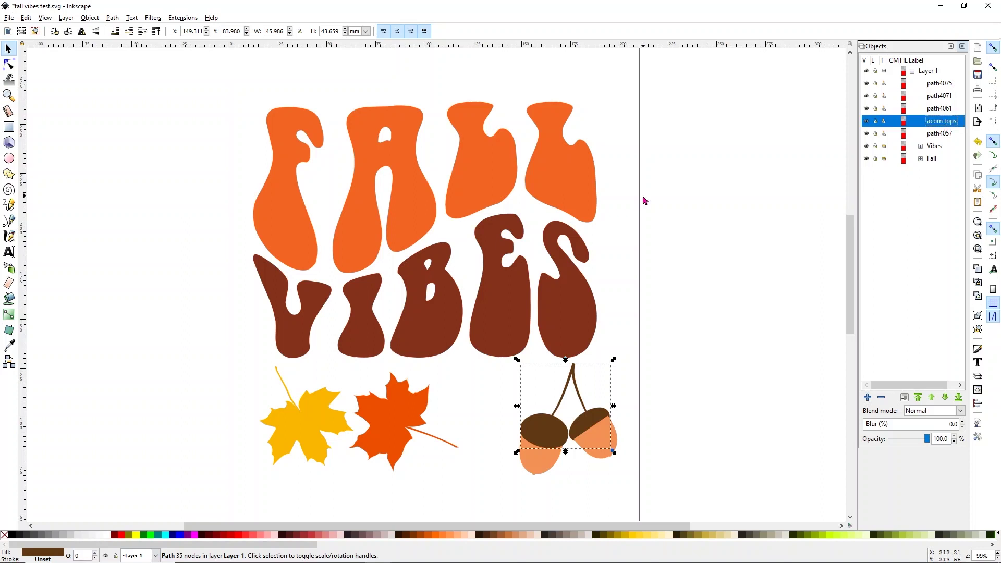
# Union the two light orange acorn bottoms and name the path 'scorn bottom'.
pyautogui.click(687, 172)
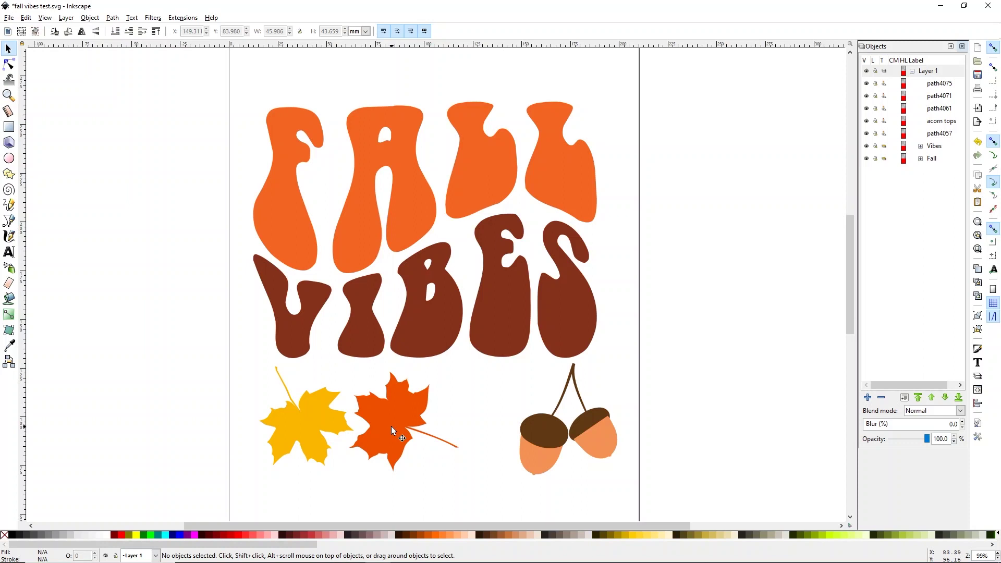
pyautogui.click(418, 420)
pyautogui.click(535, 466)
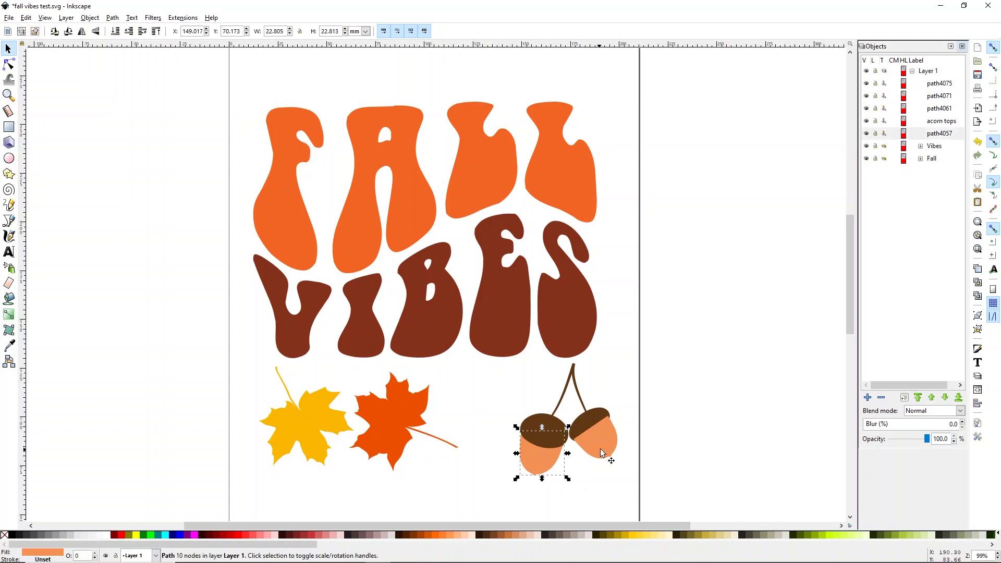
pyautogui.keyDown('shift'); pyautogui.click(609, 449); pyautogui.keyUp('shift')
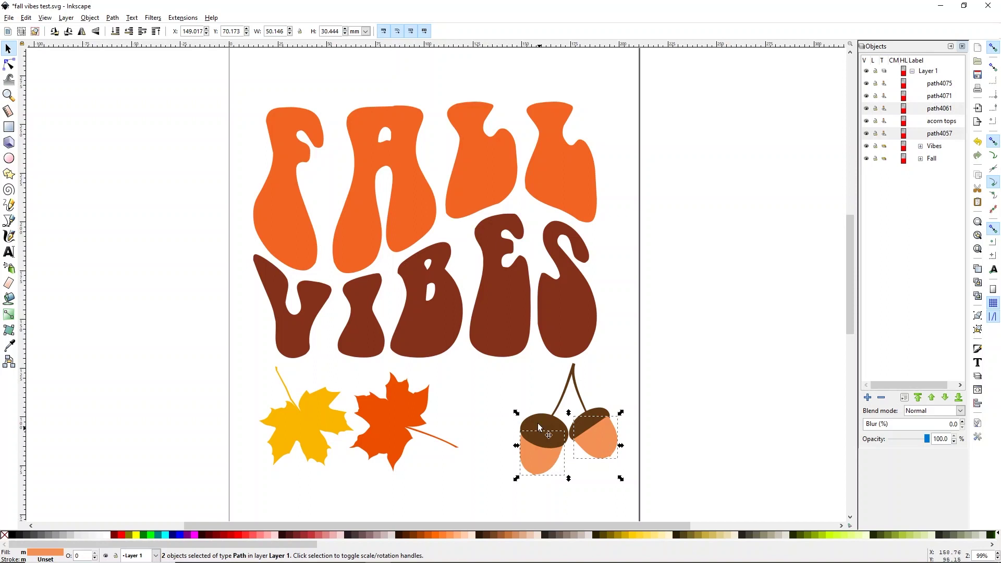
pyautogui.click(113, 18)
pyautogui.click(130, 78)
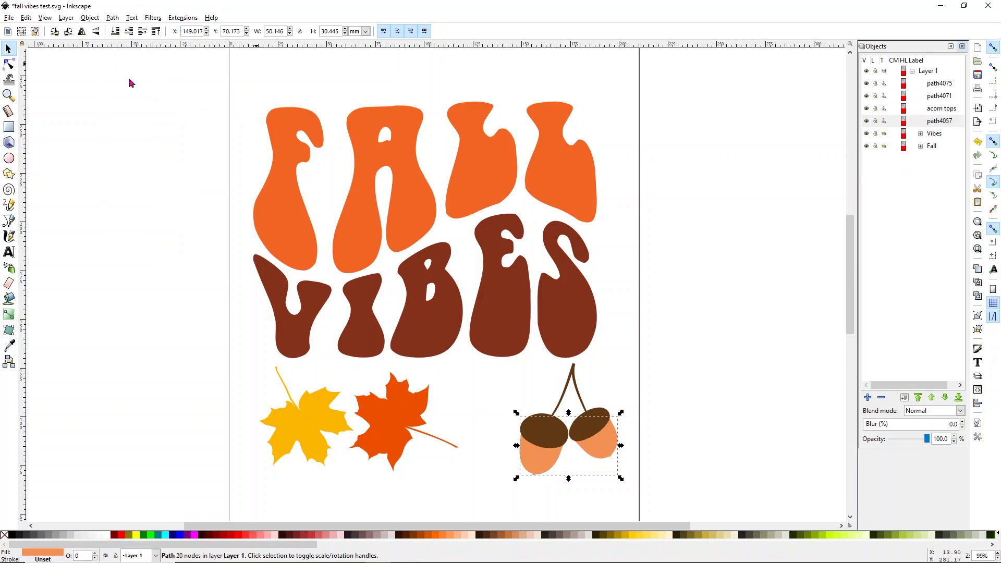
pyautogui.doubleClick(941, 122)
pyautogui.write('scorn bottom')
pyautogui.press('Return')
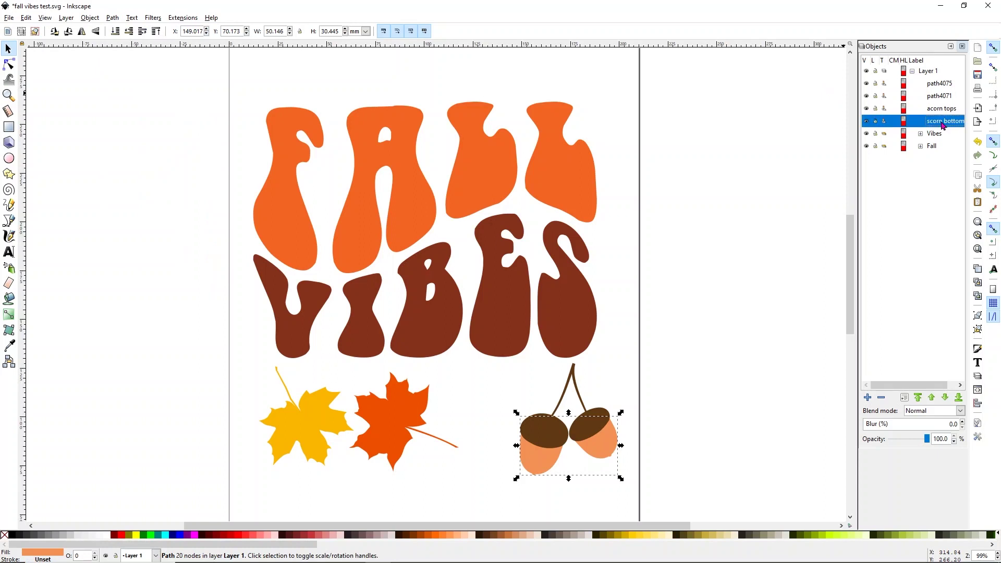
# Rename the yellow maple leaf path 'ywllow' and the orange one 'orange'.
pyautogui.click(363, 445)
pyautogui.click(312, 437)
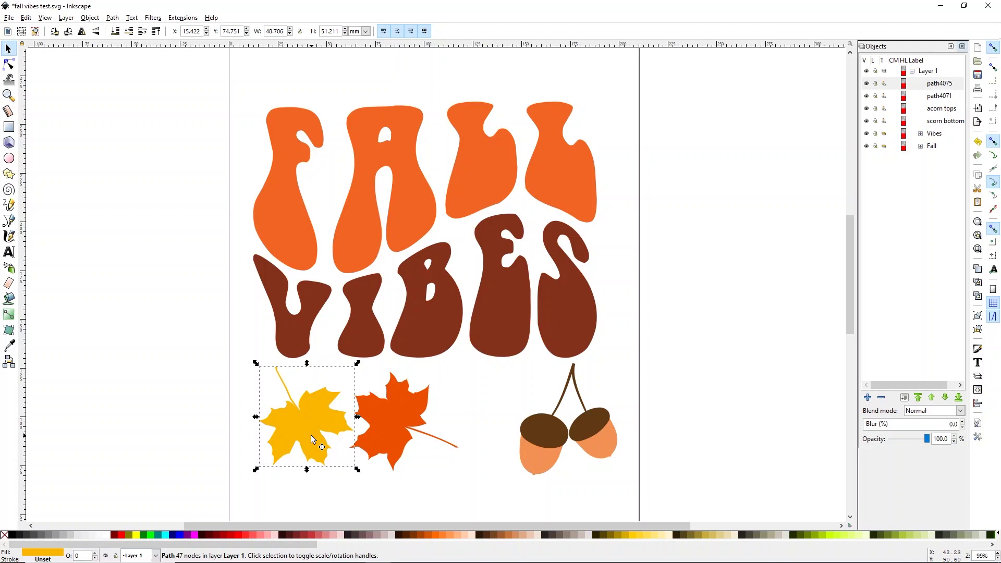
pyautogui.doubleClick(940, 84)
pyautogui.write('ywllow')
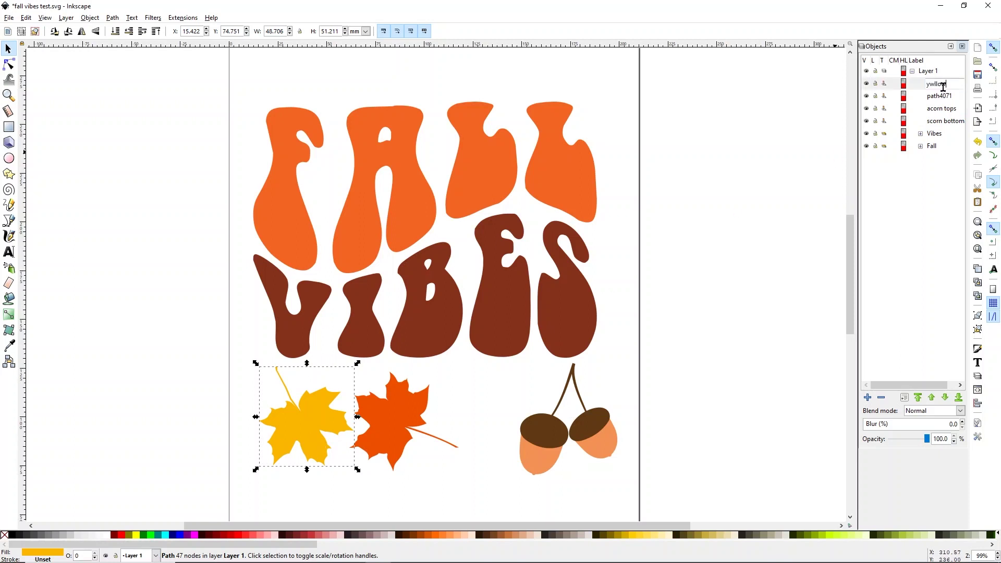
pyautogui.doubleClick(936, 96)
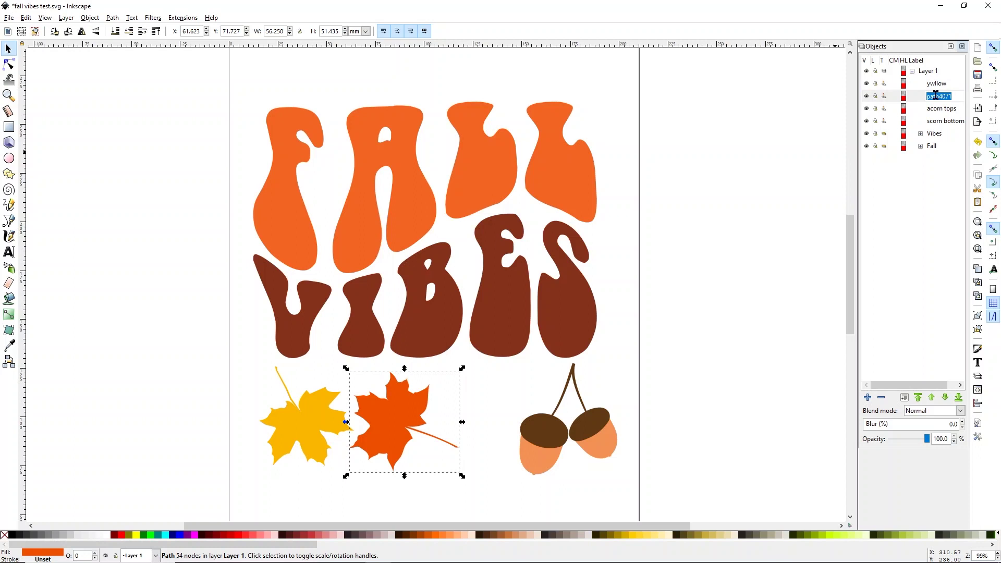
pyautogui.write('orange')
pyautogui.press('Return')
pyautogui.click(733, 155)
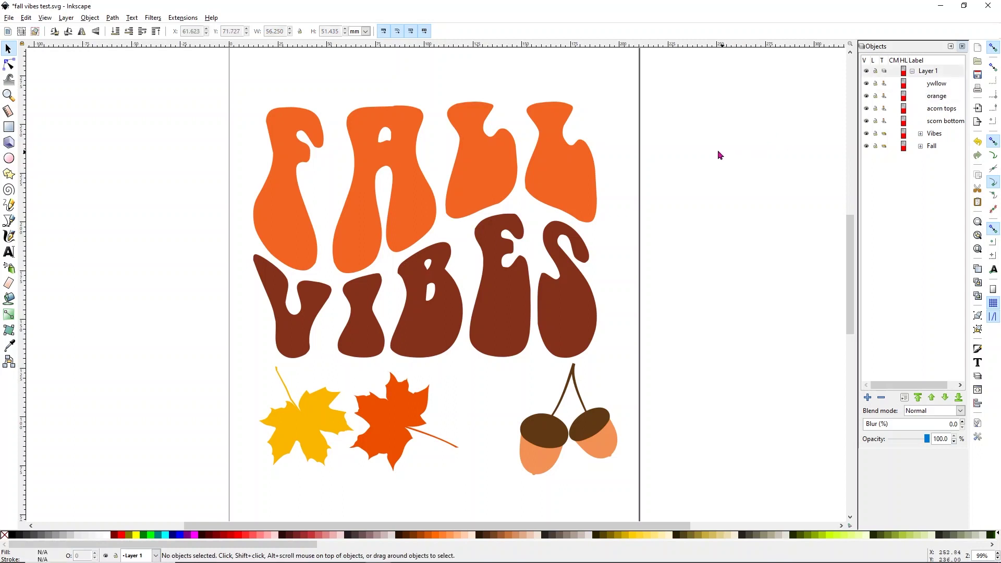
# Save the drawing over the existing 'fall vibes.svg', confirming the replace.
pyautogui.click(10, 18)
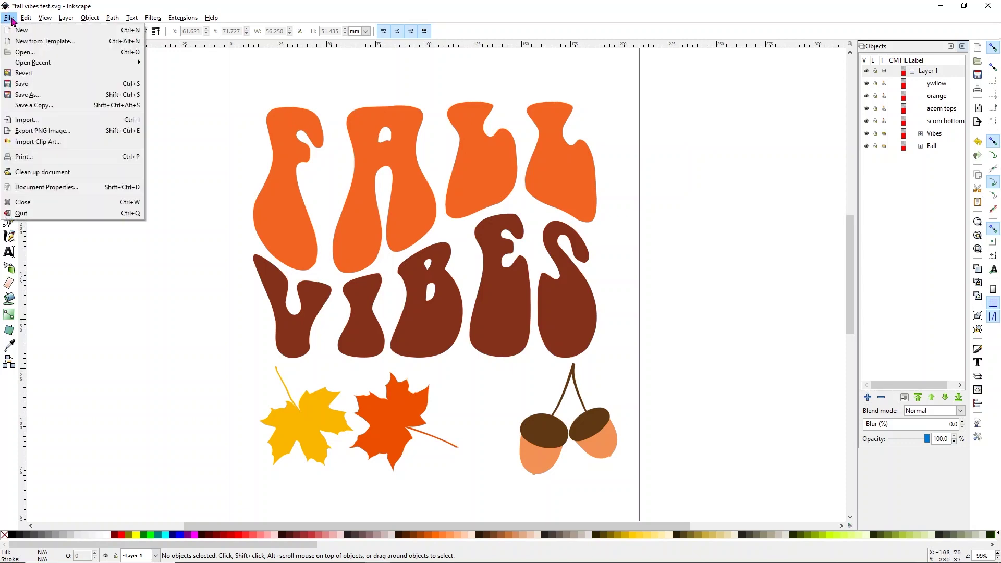
pyautogui.click(31, 95)
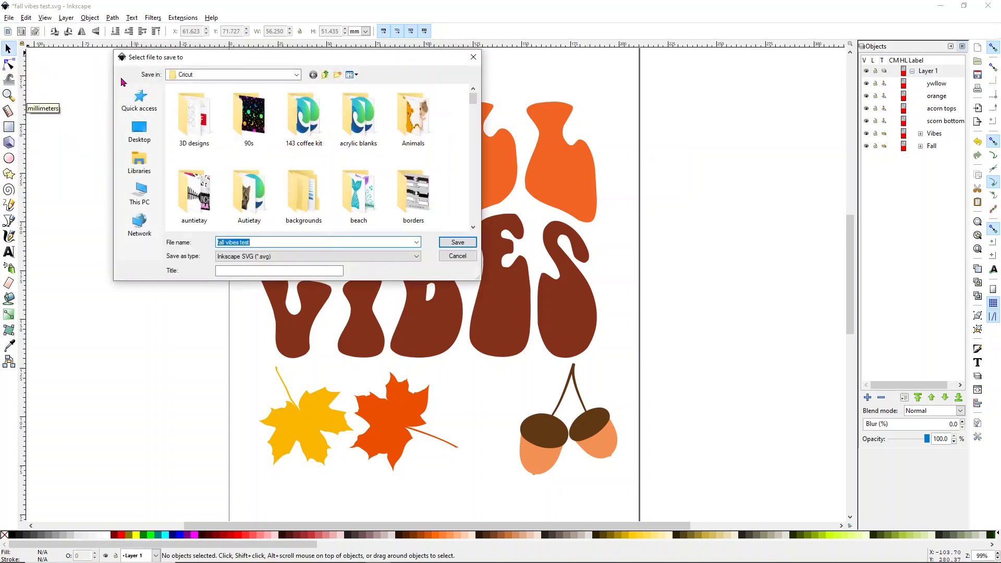
pyautogui.scroll(-5, 300, 179)
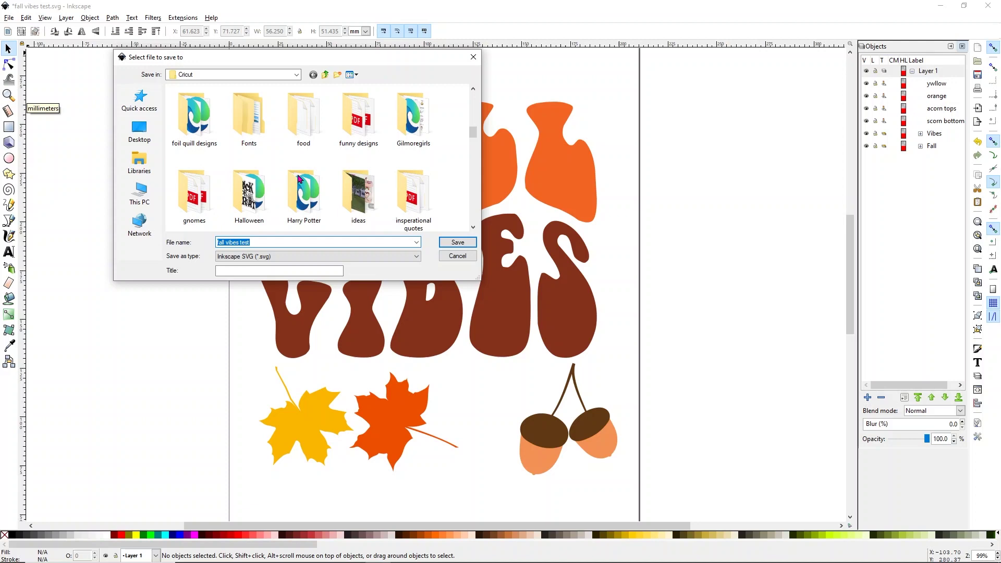
pyautogui.scroll(-15, 300, 178)
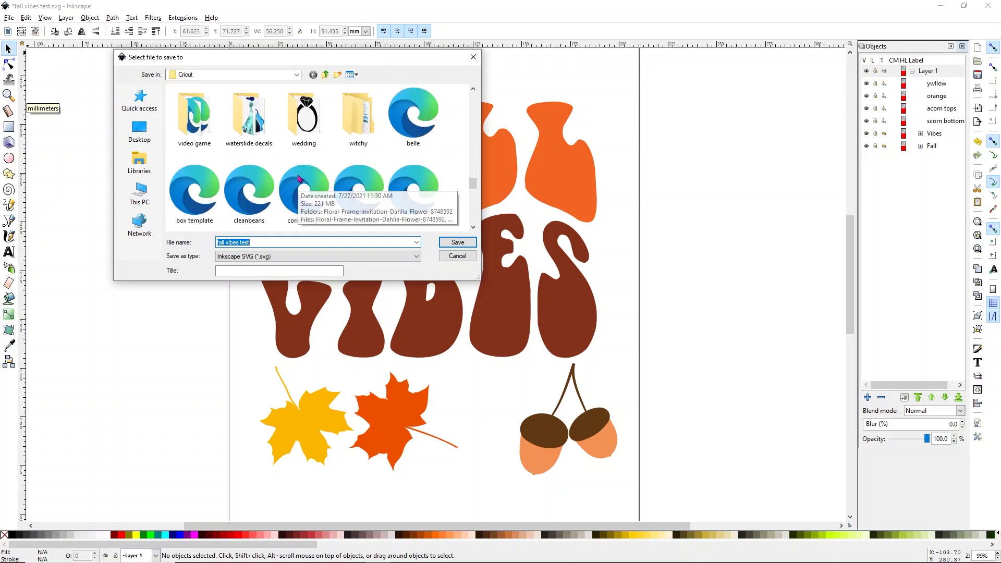
pyautogui.doubleClick(399, 188)
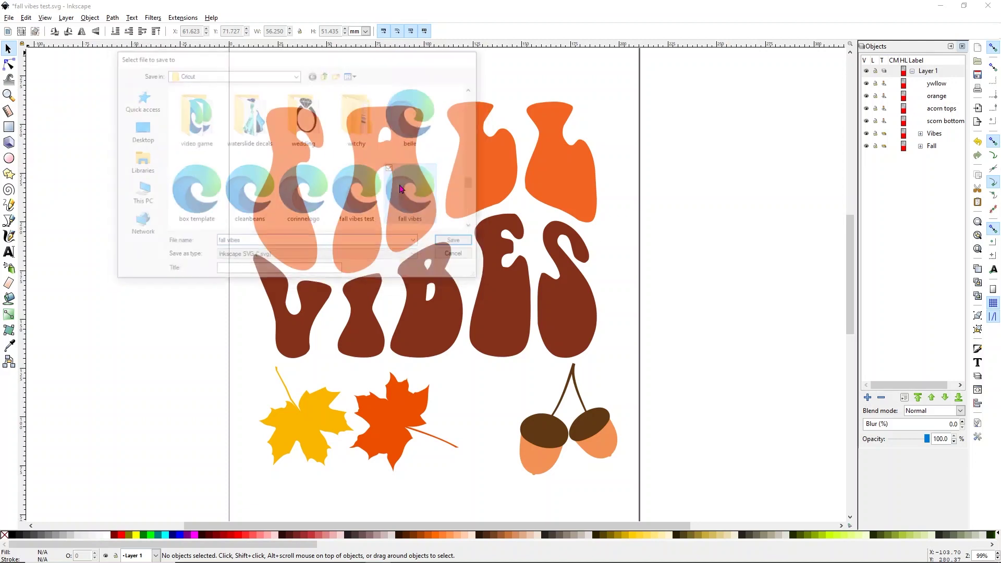
pyautogui.click(567, 329)
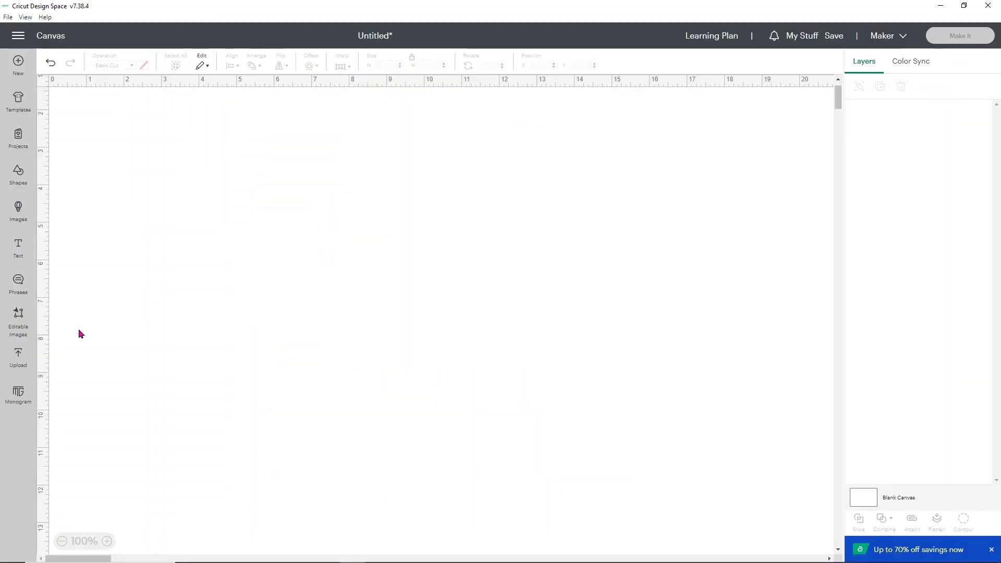
# Upload the 'fall vibes' SVG as a cut image and add it to the canvas at about 8.65 × 8.87 in.
pyautogui.click(18, 359)
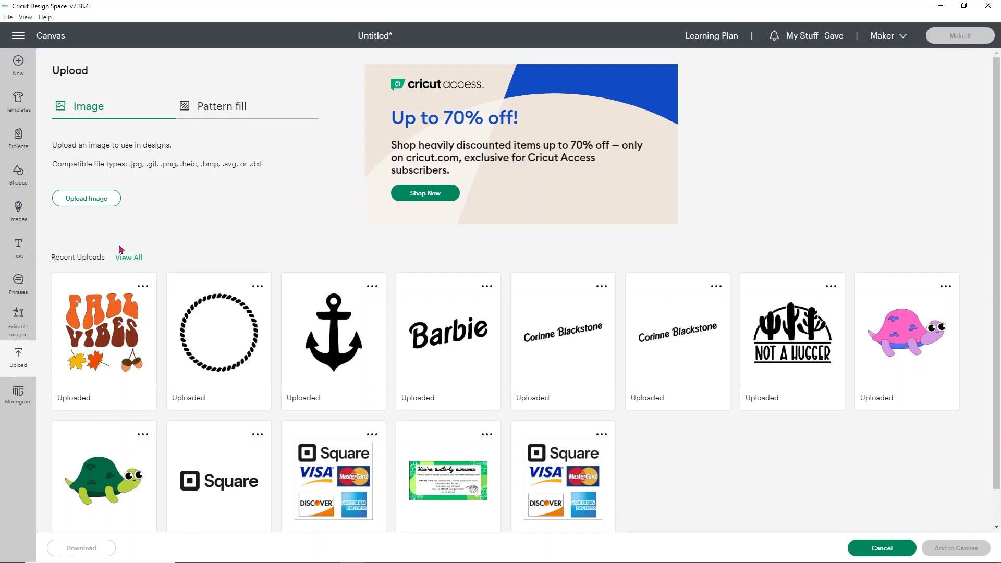
pyautogui.click(88, 203)
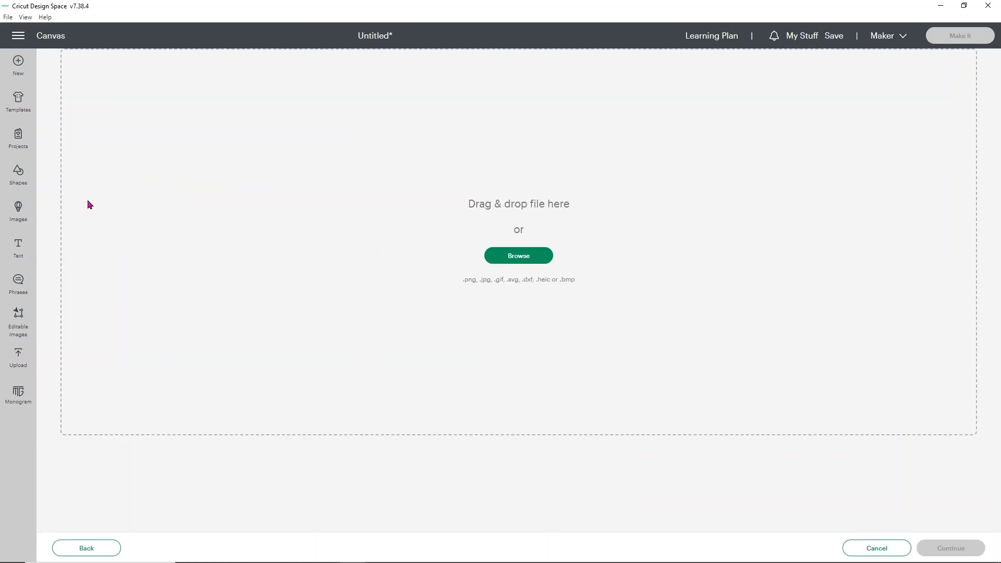
pyautogui.click(509, 255)
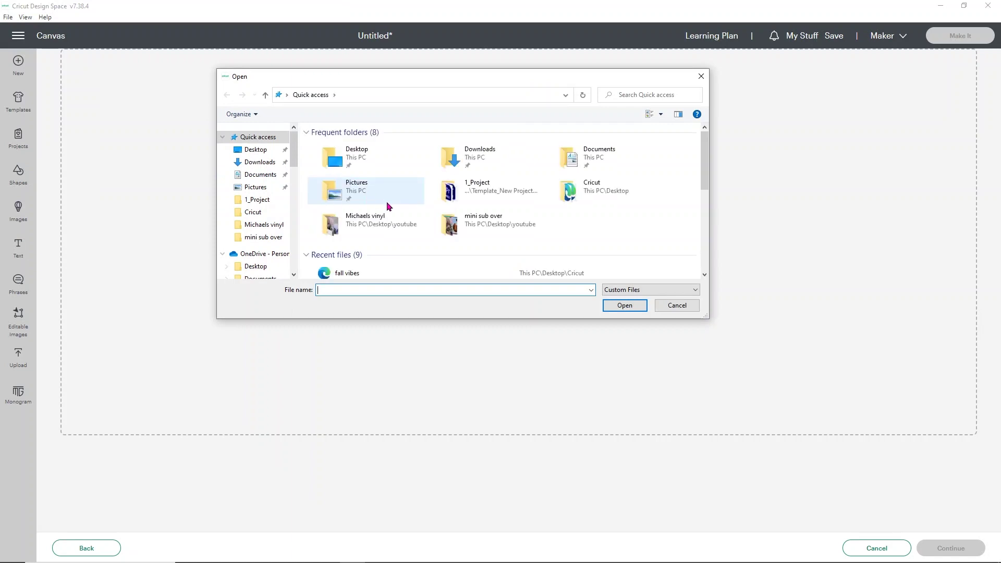
pyautogui.doubleClick(350, 275)
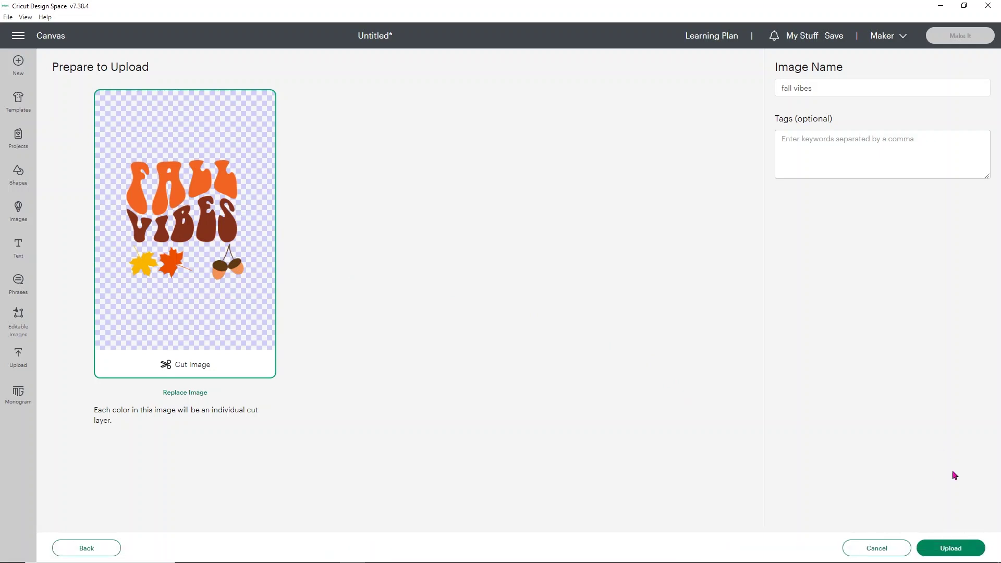
pyautogui.click(959, 552)
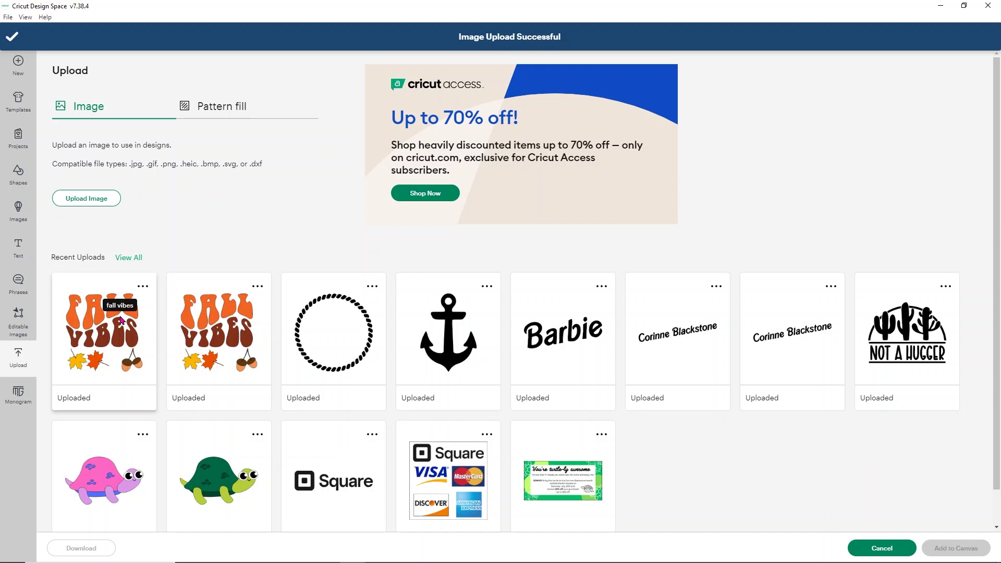
pyautogui.click(120, 319)
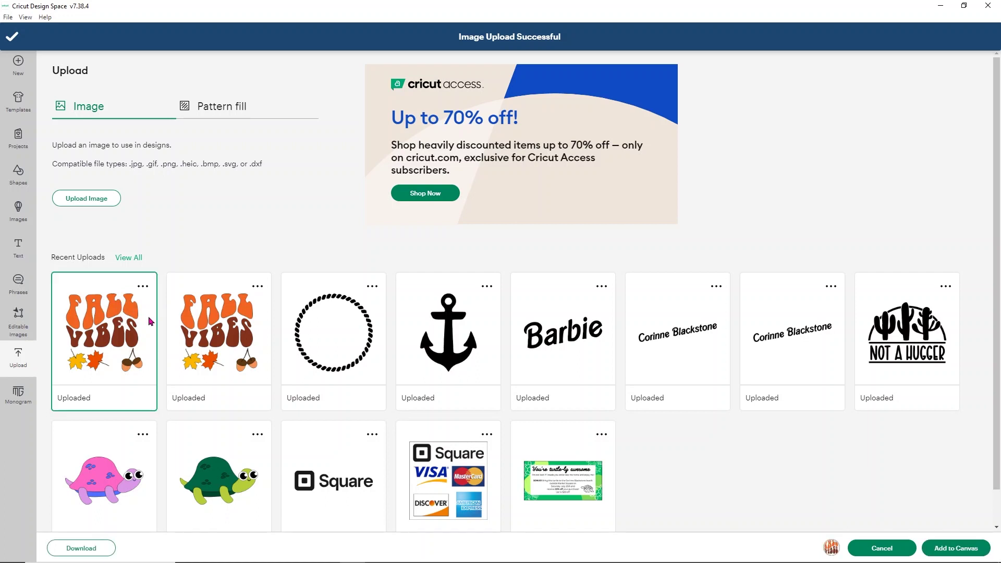
pyautogui.click(941, 545)
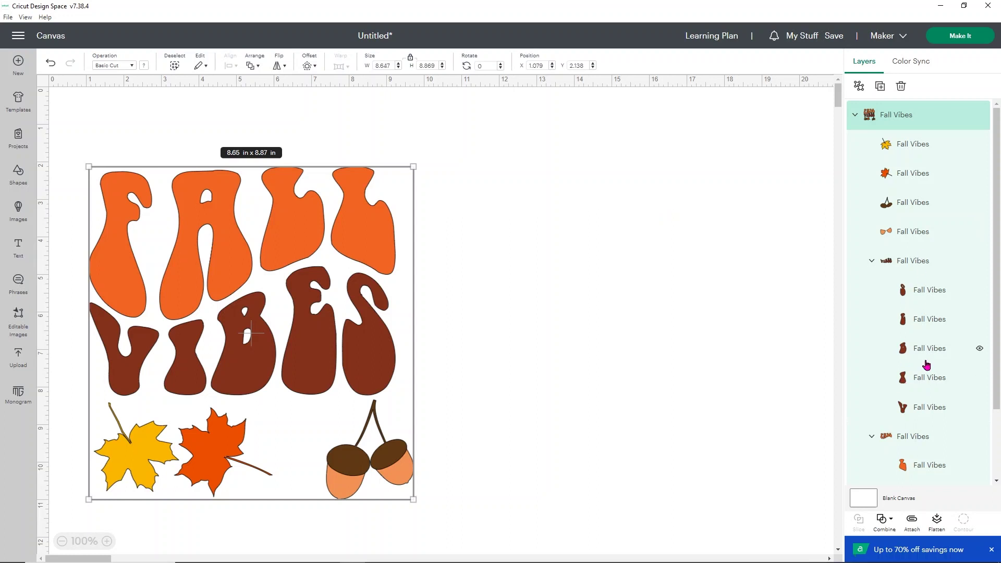
# Deselect the Fall Vibes group on the canvas before sending it to mat preparation.
pyautogui.click(645, 348)
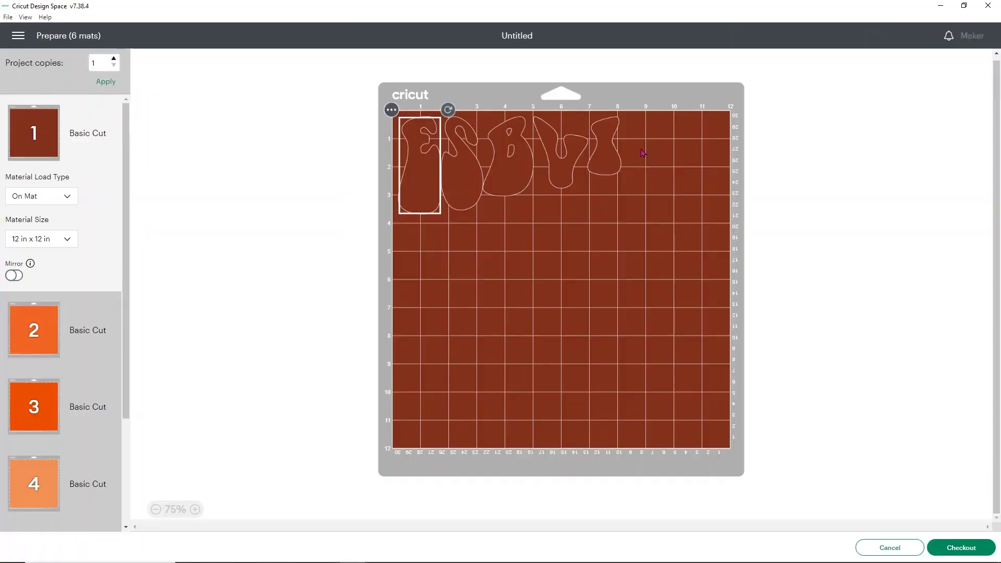
# Preview the orange, first, light orange, maple leaf and acorn cap mats, noting the loose letters.
pyautogui.click(44, 315)
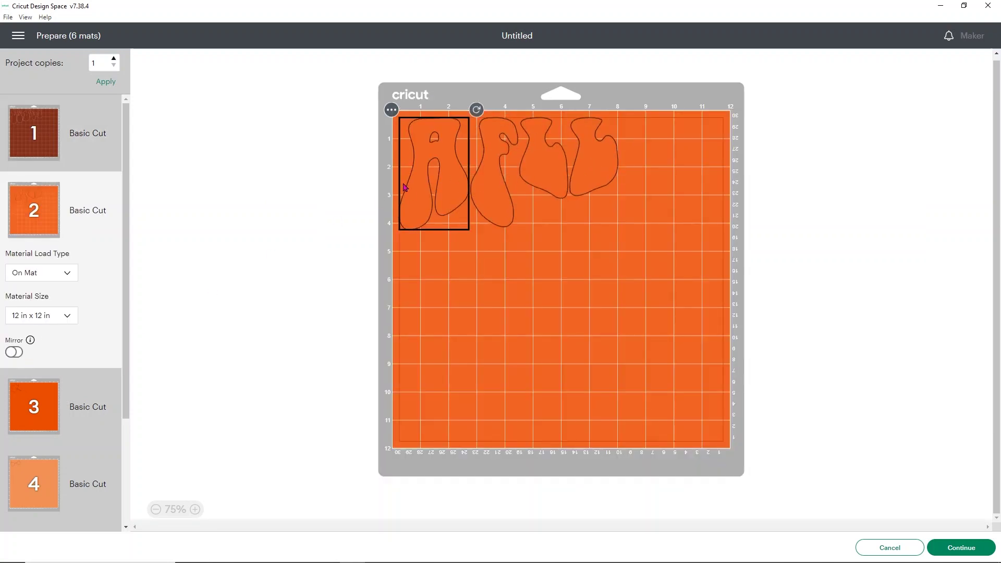
pyautogui.click(57, 116)
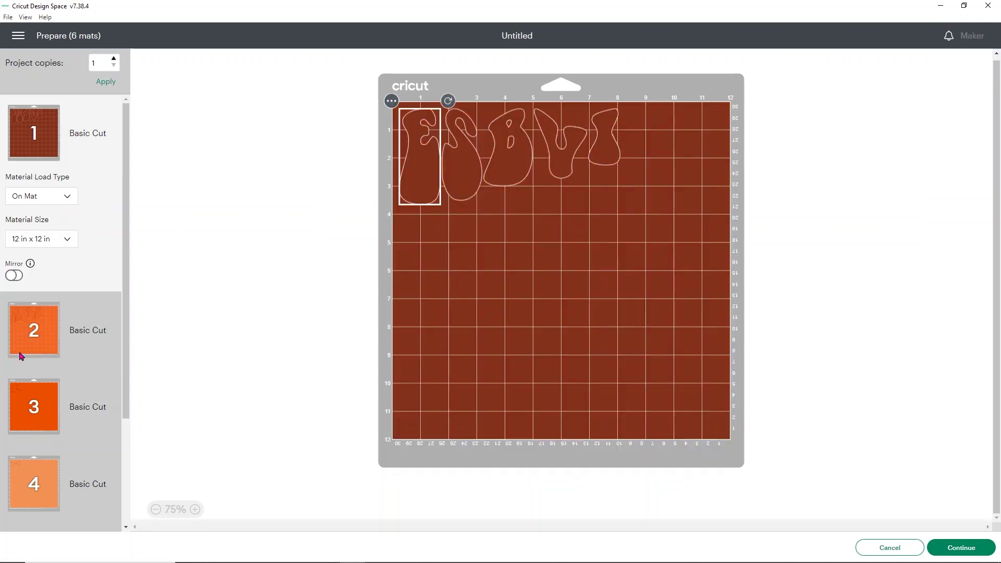
pyautogui.scroll(-2, 38, 368)
pyautogui.click(42, 303)
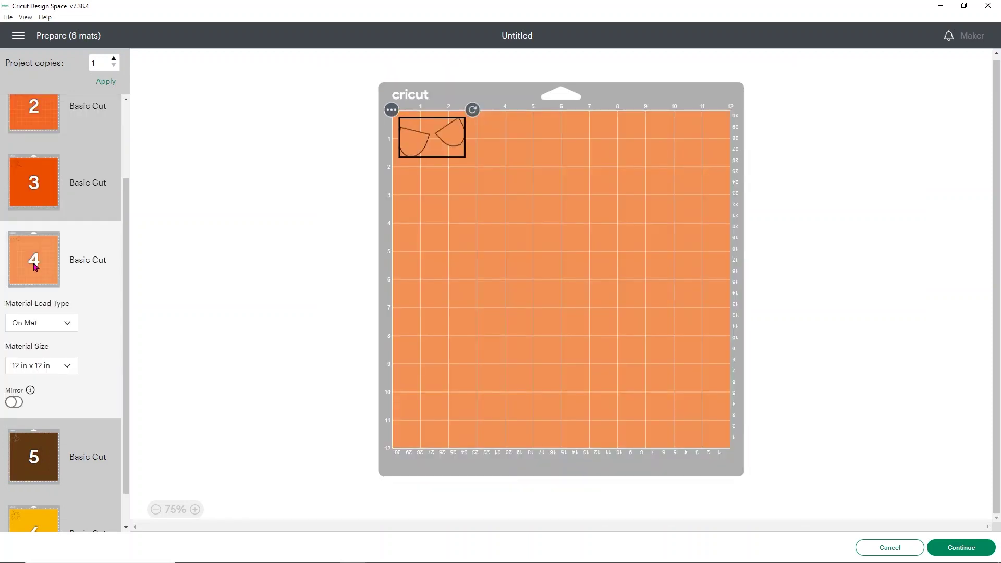
pyautogui.click(57, 206)
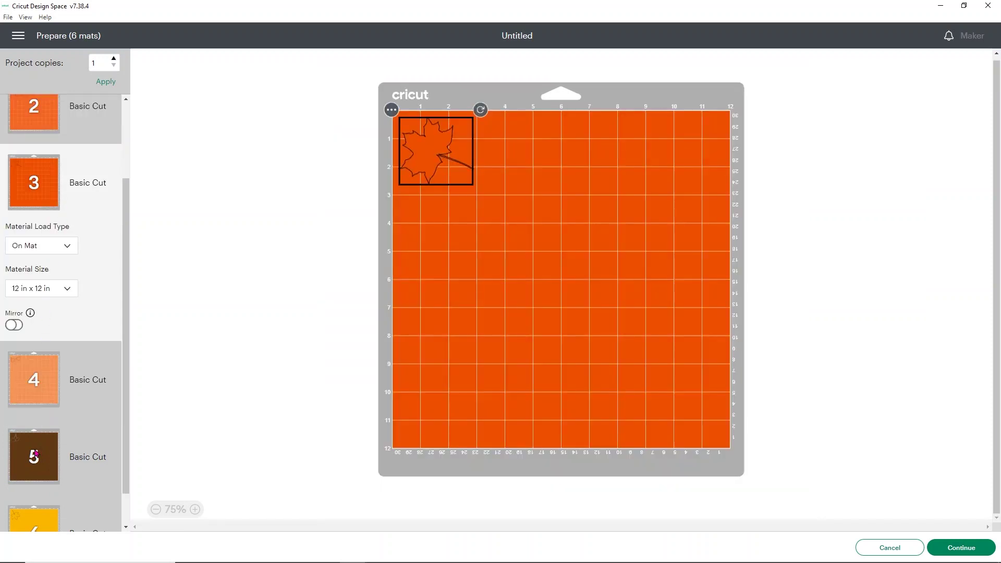
pyautogui.click(35, 453)
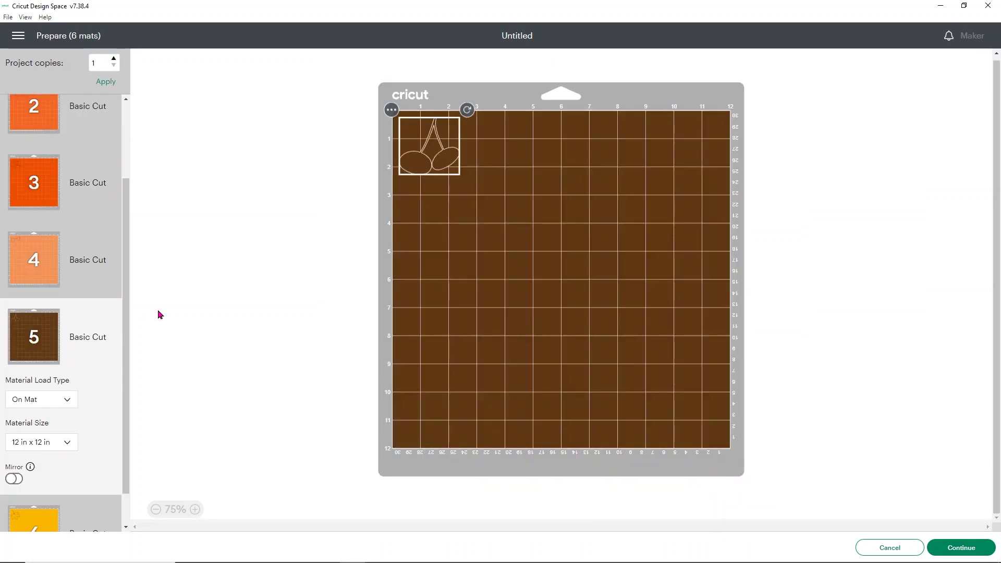
pyautogui.click(32, 260)
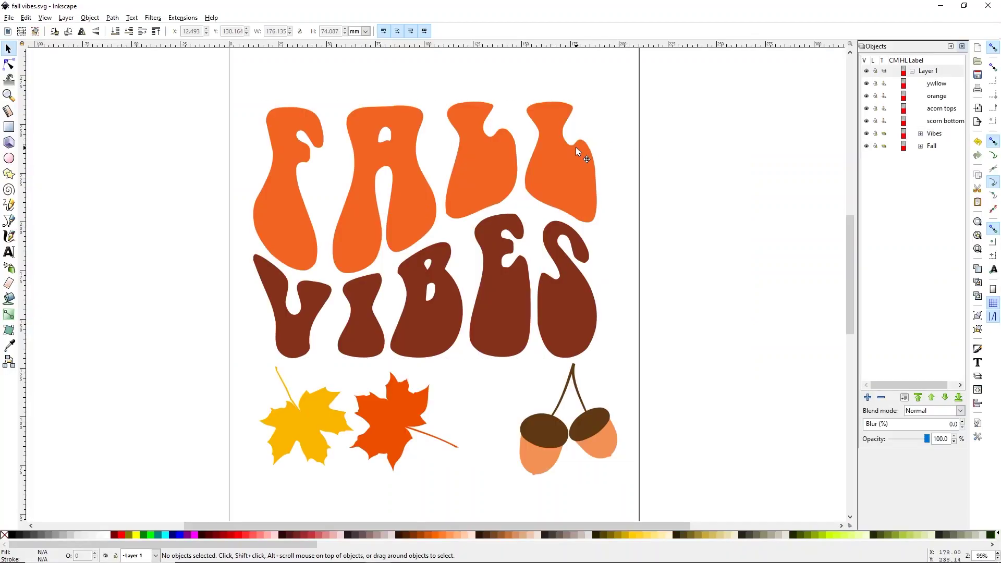
# Ungroup the Fall and Vibes groups in the Objects panel into nine separate letter paths.
pyautogui.click(576, 148)
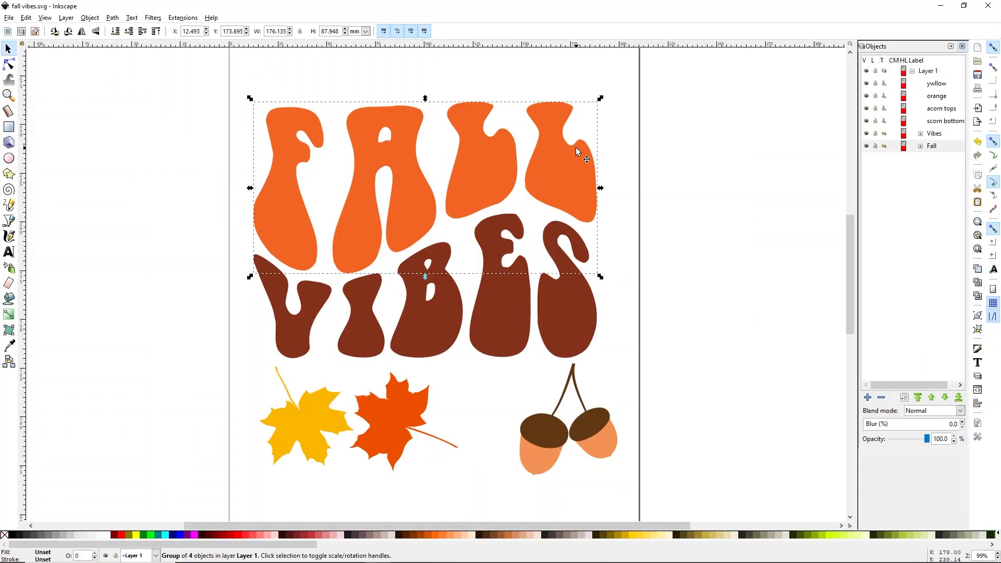
pyautogui.rightClick(578, 152)
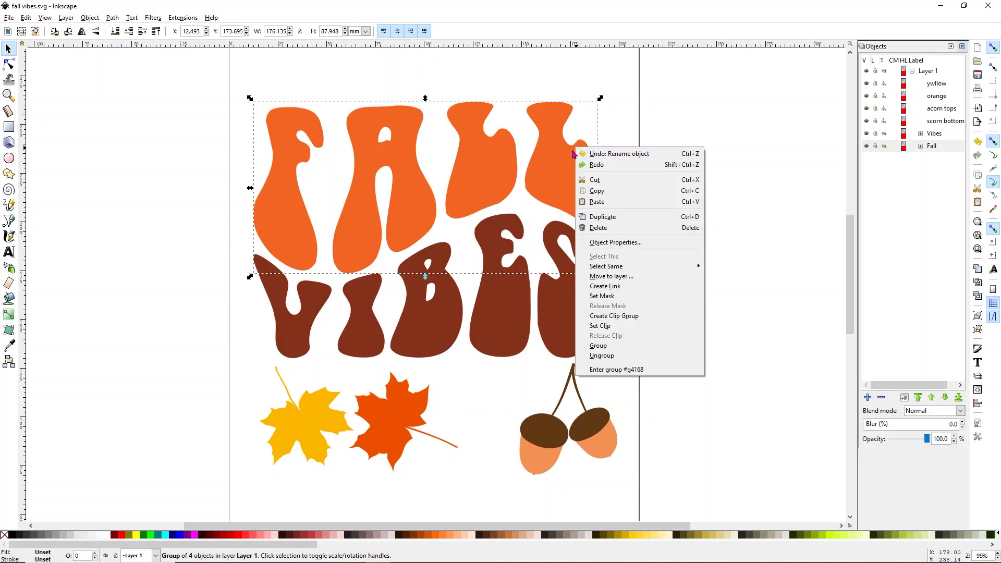
pyautogui.click(564, 126)
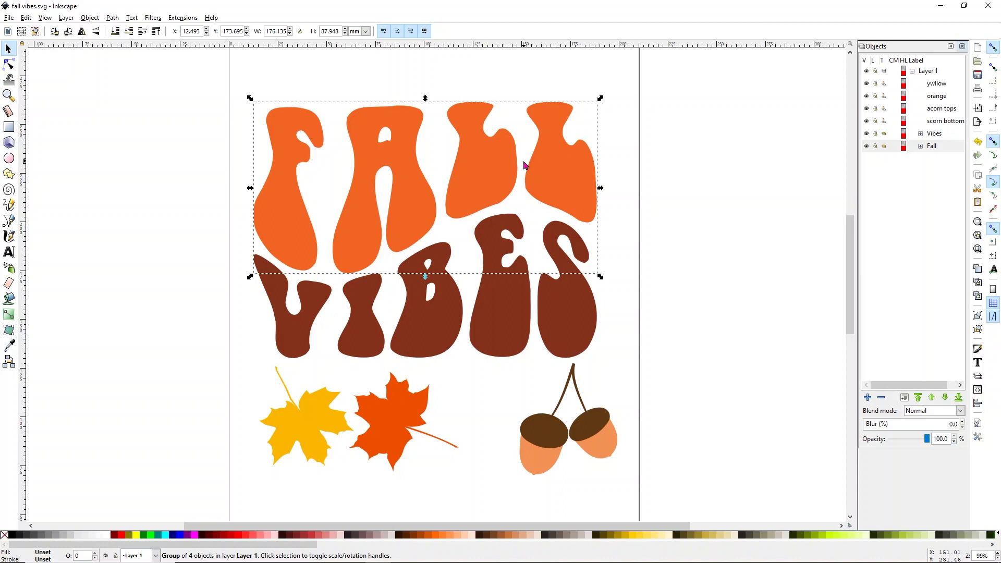
pyautogui.rightClick(915, 152)
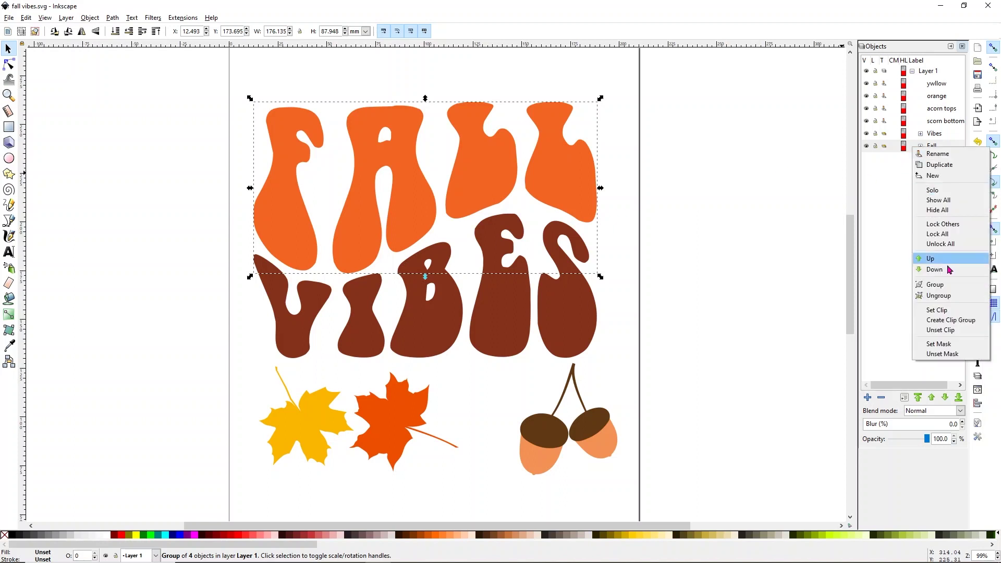
pyautogui.click(941, 295)
pyautogui.rightClick(933, 137)
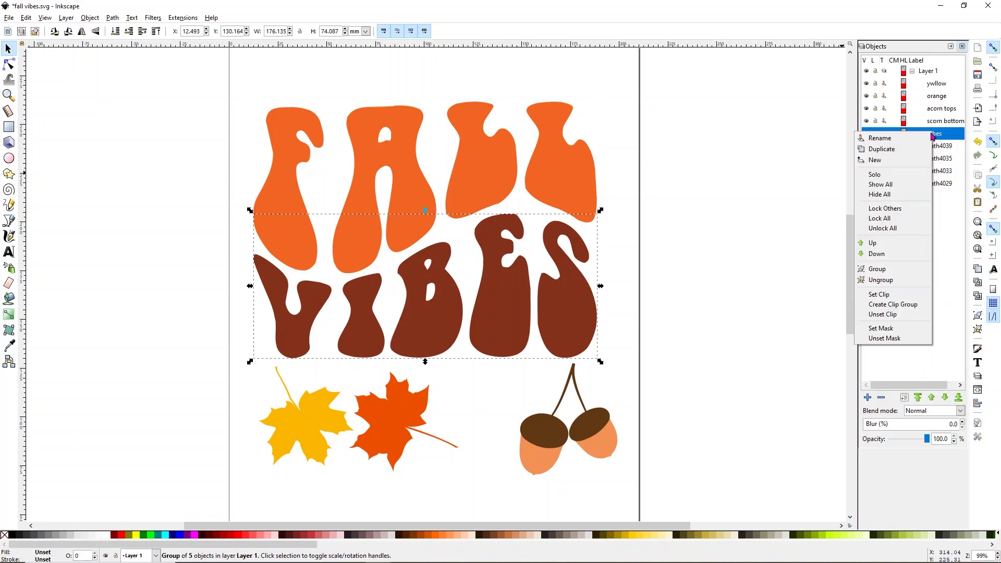
pyautogui.click(891, 278)
pyautogui.click(768, 295)
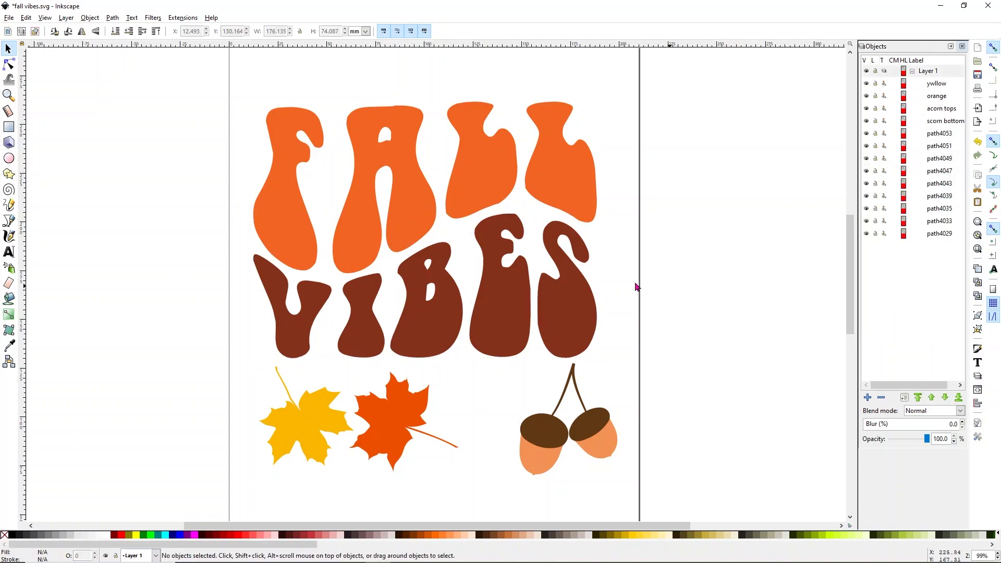
# Select the five VIBES letters and union them into a single path.
pyautogui.click(569, 285)
pyautogui.keyDown('shift'); pyautogui.click(495, 287); pyautogui.keyUp('shift')
pyautogui.keyDown('shift'); pyautogui.click(449, 306); pyautogui.keyUp('shift')
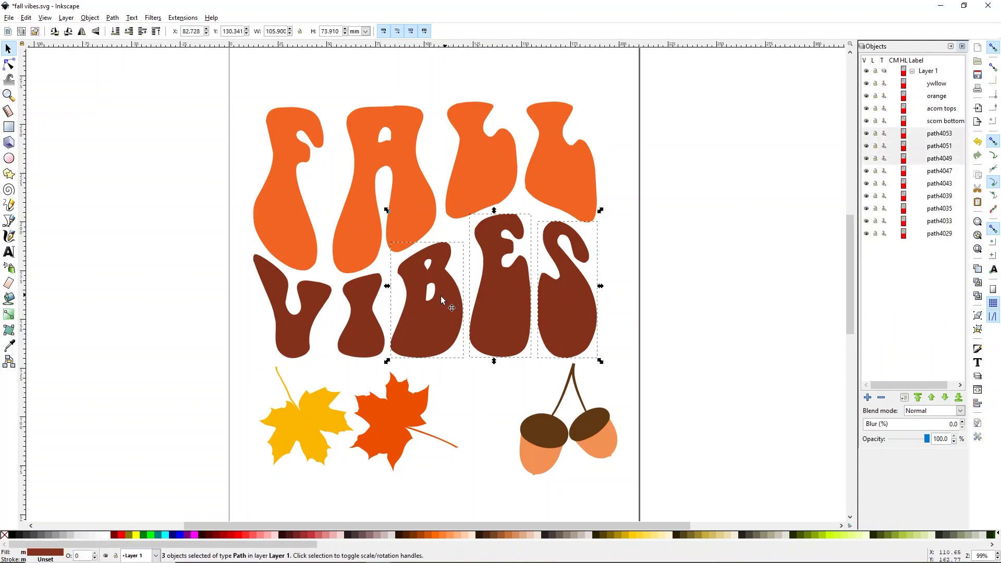
pyautogui.keyDown('shift'); pyautogui.click(360, 320); pyautogui.keyUp('shift')
pyautogui.keyDown('shift'); pyautogui.click(290, 323); pyautogui.keyUp('shift')
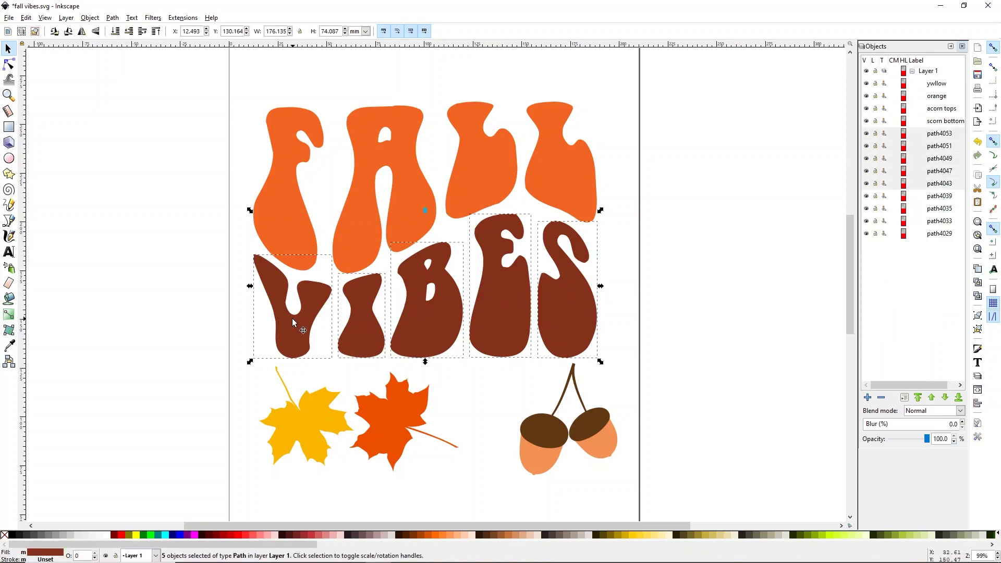
pyautogui.click(112, 17)
pyautogui.click(124, 88)
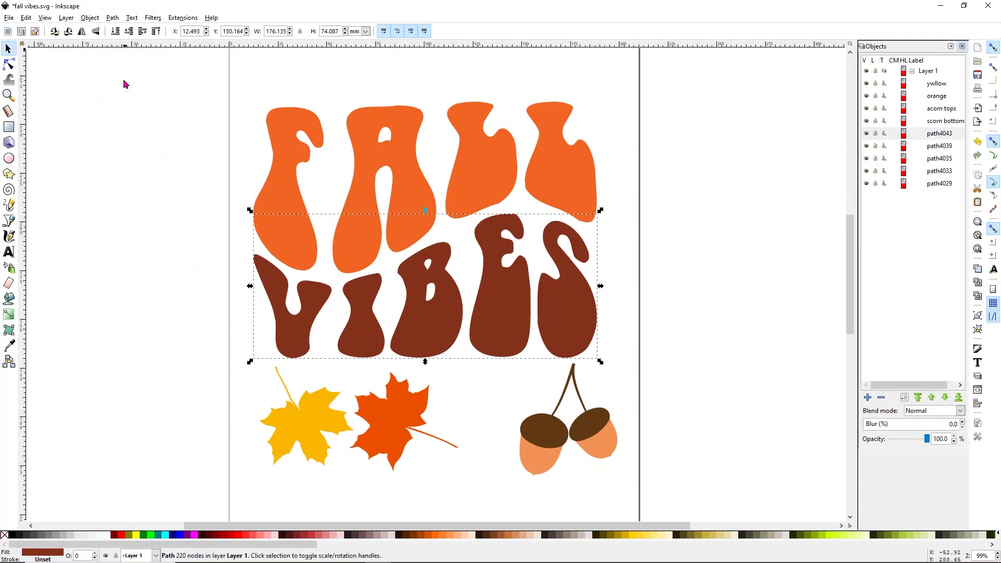
# Union the four FALL letters into one path and save 'fall vibes.svg'.
pyautogui.click(281, 120)
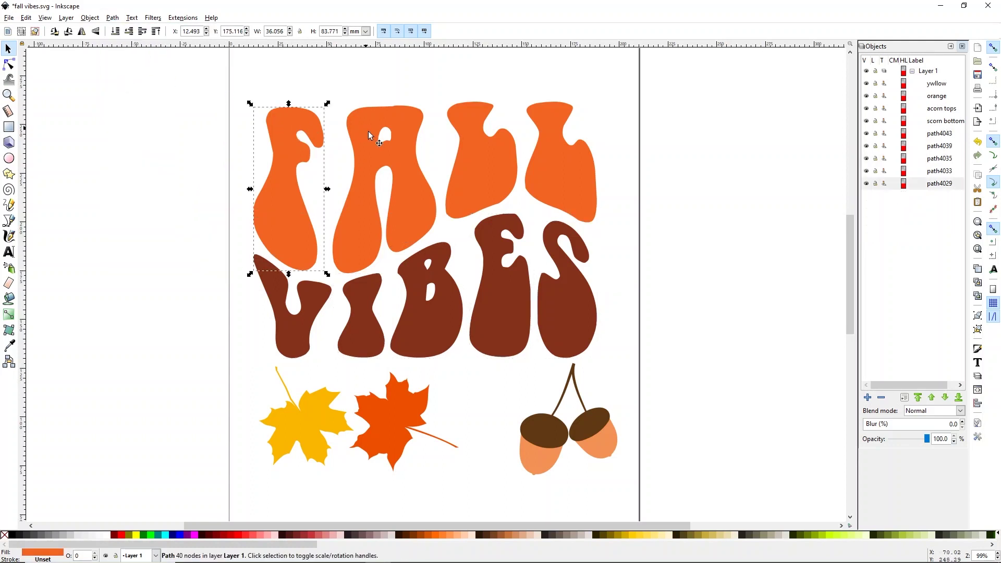
pyautogui.keyDown('shift'); pyautogui.click(408, 140); pyautogui.keyUp('shift')
pyautogui.keyDown('shift'); pyautogui.click(539, 148); pyautogui.keyUp('shift')
pyautogui.keyDown('shift'); pyautogui.click(476, 157); pyautogui.keyUp('shift')
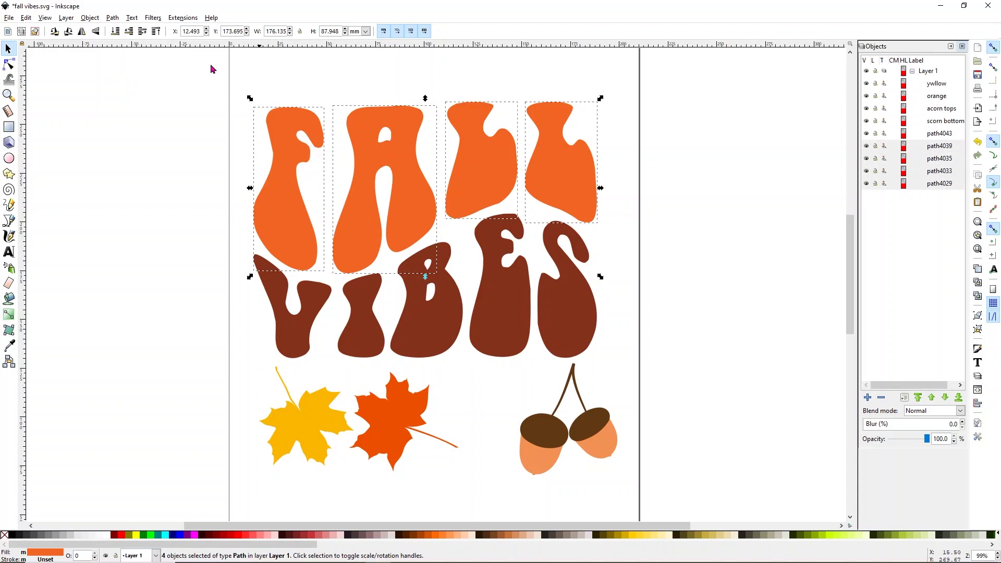
pyautogui.click(113, 18)
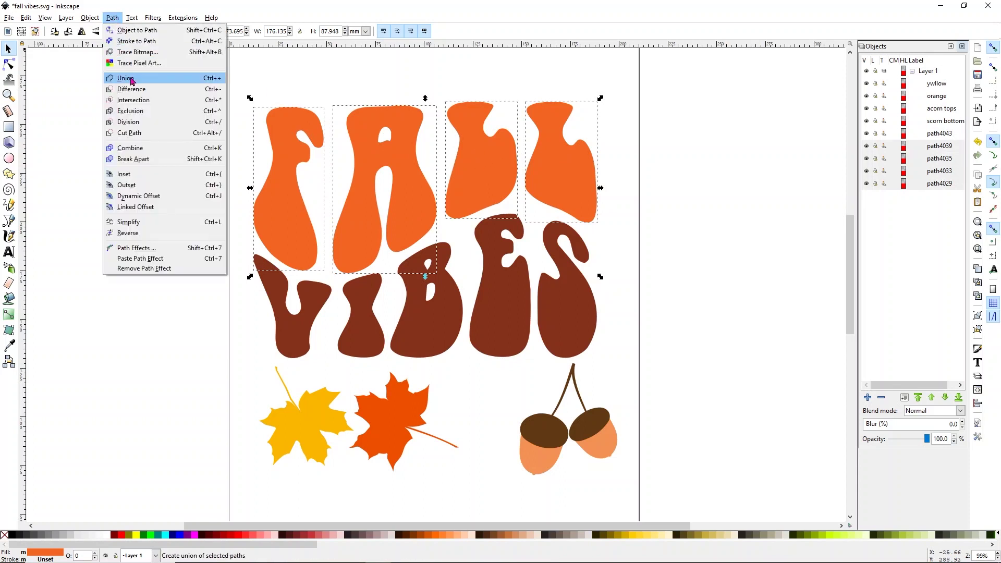
pyautogui.click(132, 80)
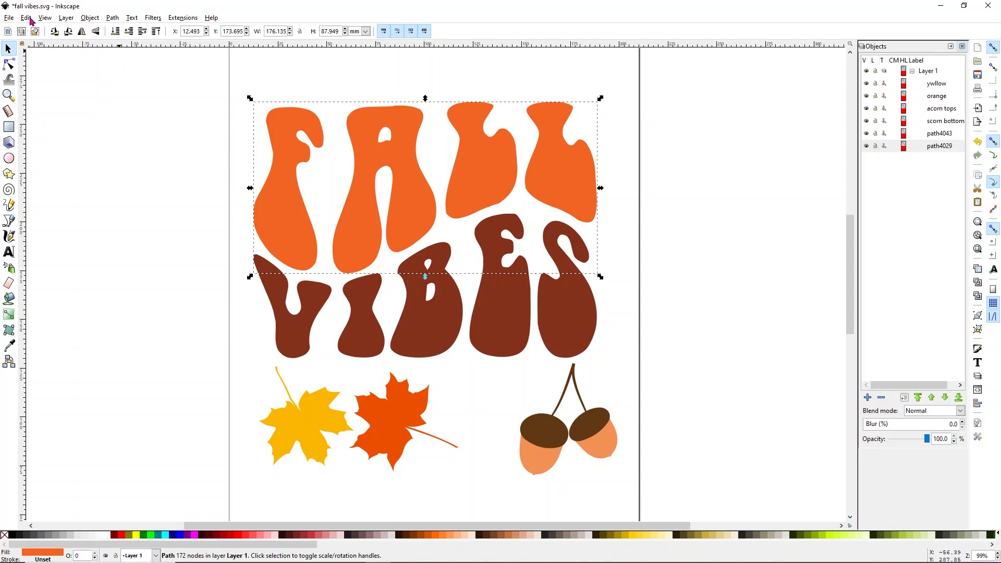
pyautogui.click(11, 19)
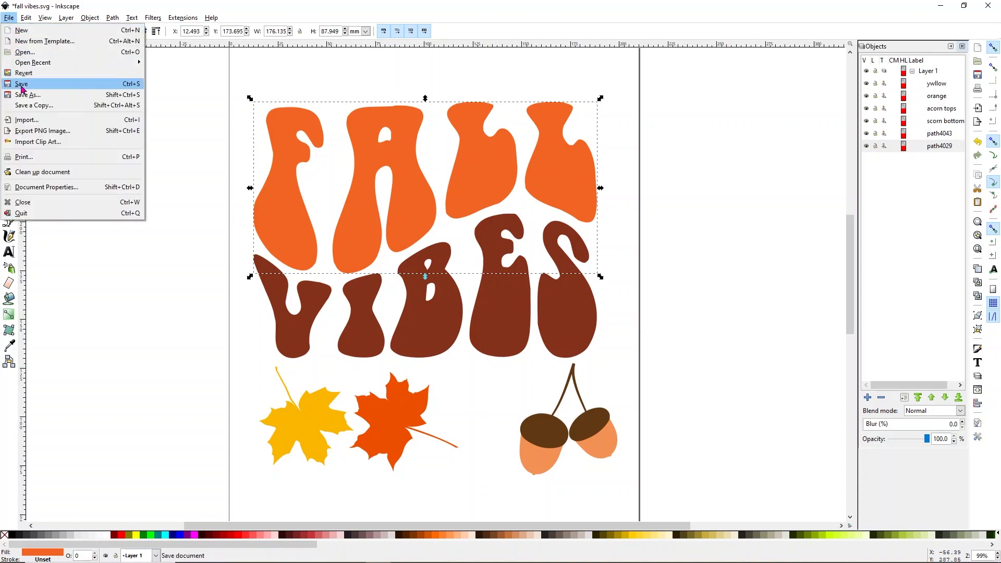
pyautogui.click(22, 86)
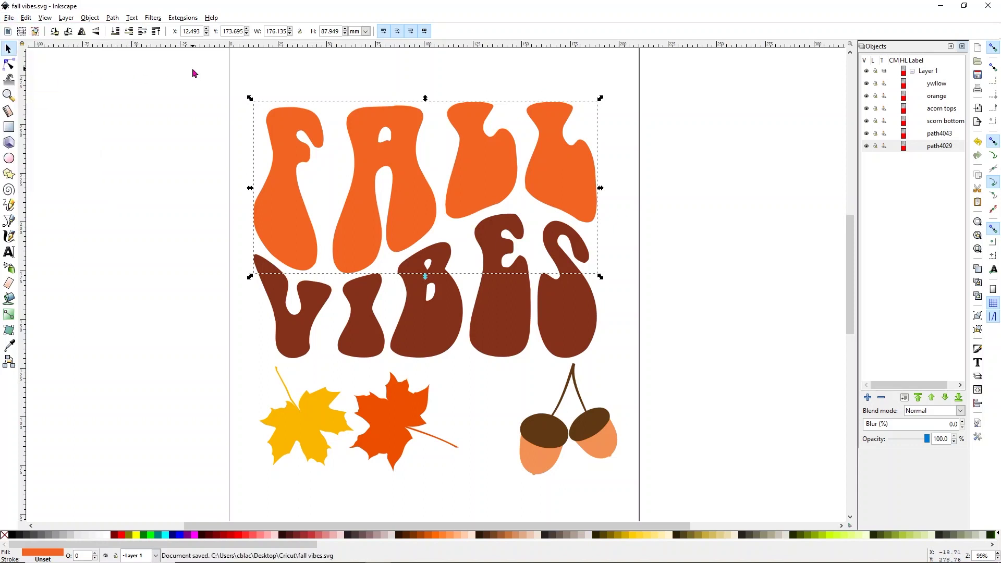
# Re-upload the saved 'fall vibes' SVG and add it to the canvas as a six-layer group.
pyautogui.hotkey('alt', 'Tab')
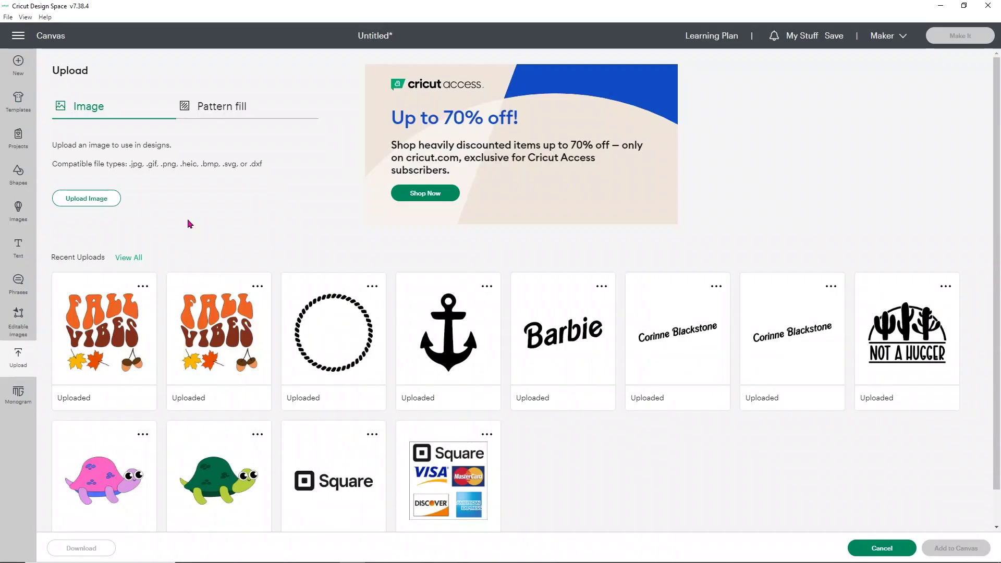
pyautogui.click(101, 203)
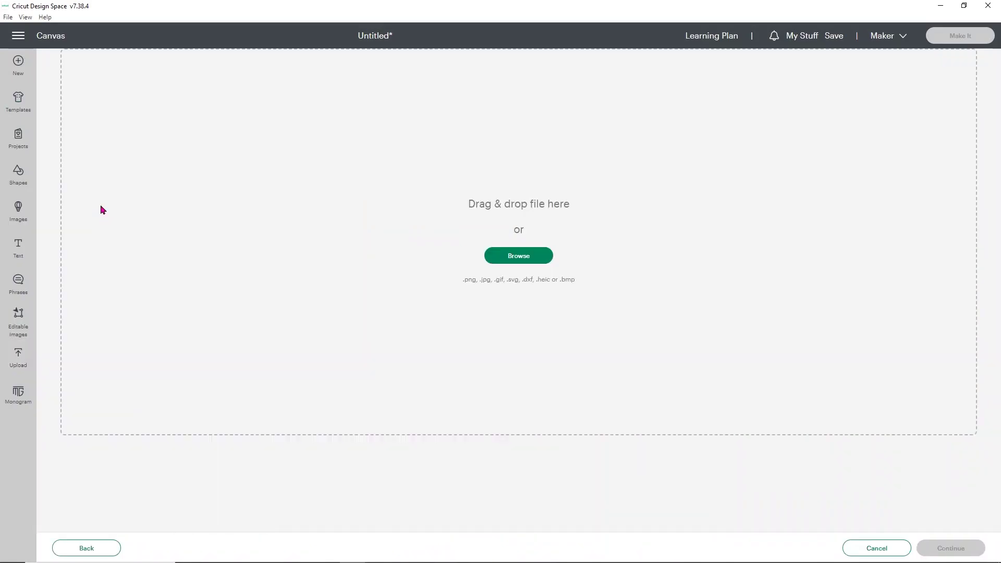
pyautogui.click(529, 255)
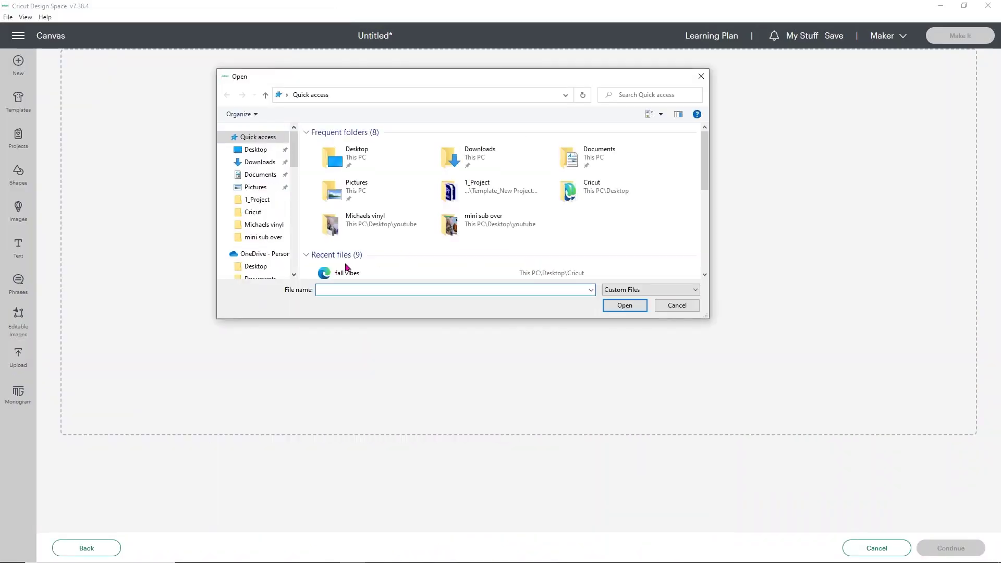
pyautogui.doubleClick(342, 274)
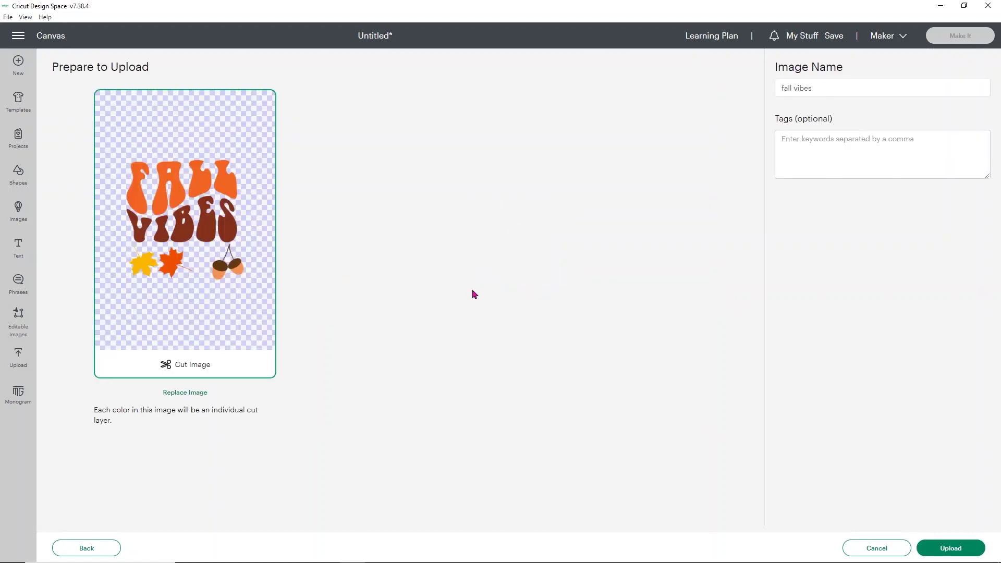
pyautogui.click(941, 547)
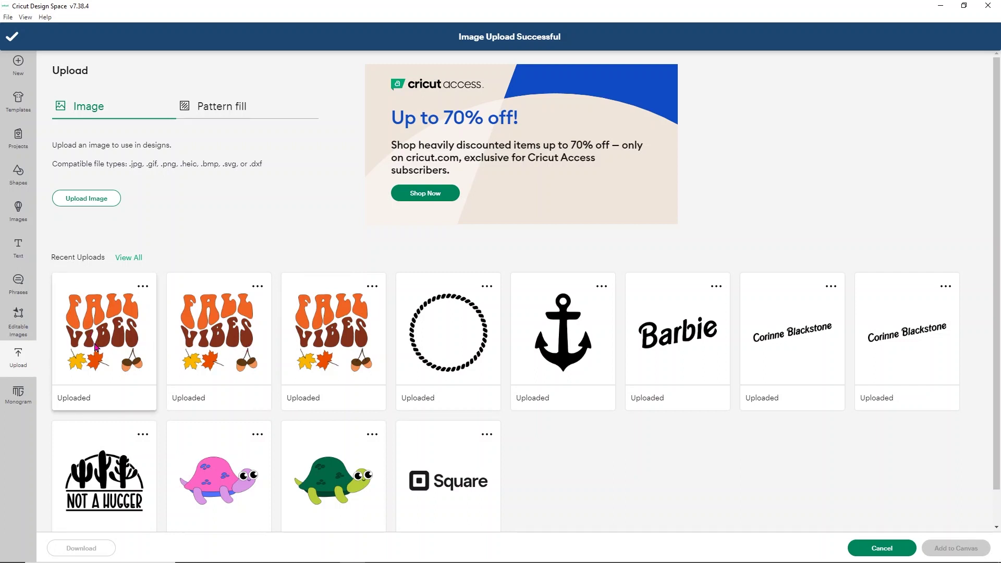
pyautogui.click(98, 345)
pyautogui.click(936, 549)
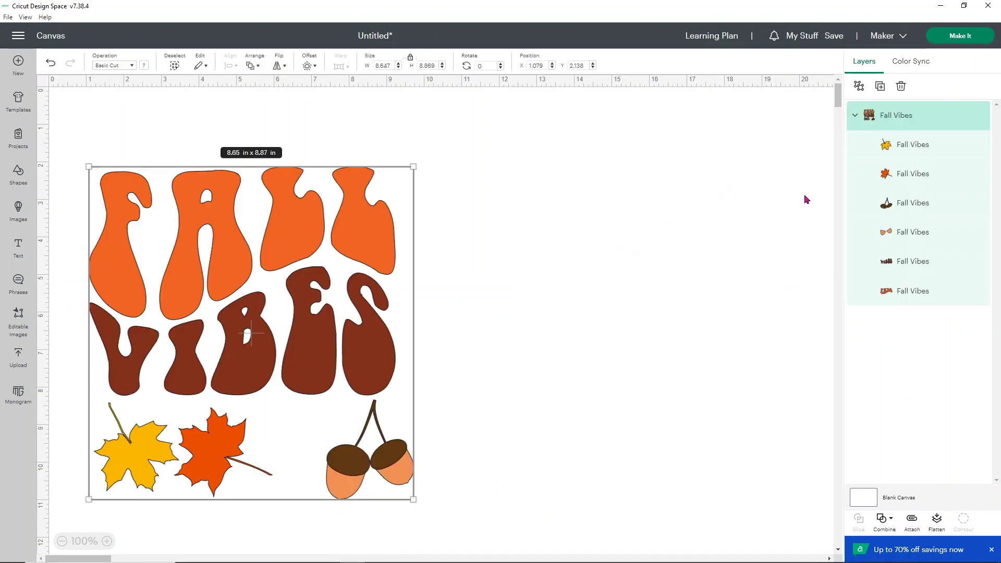
# Lay the design onto six mats and preview the FALL and VIBES mats, each one joined piece.
pyautogui.click(955, 44)
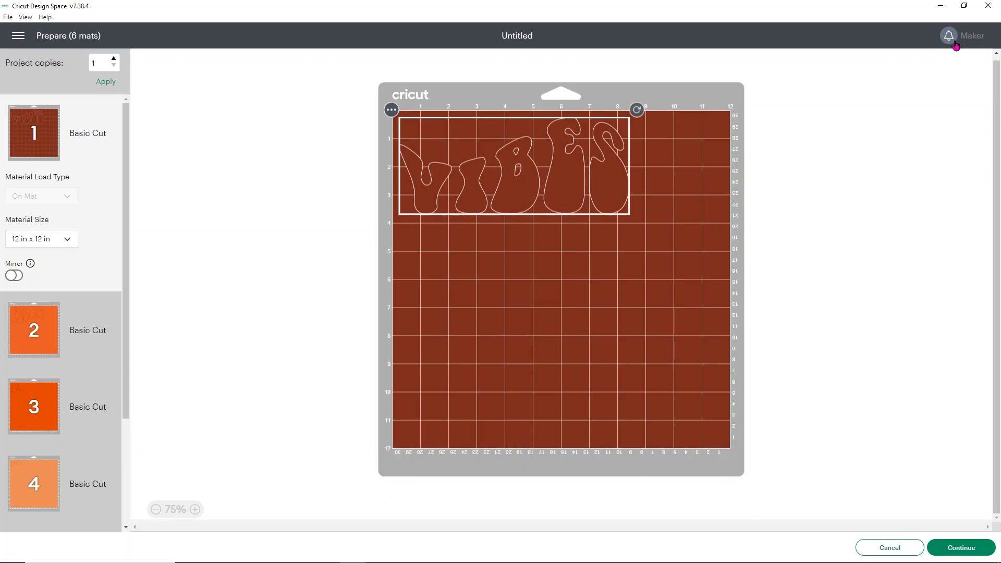
pyautogui.click(52, 333)
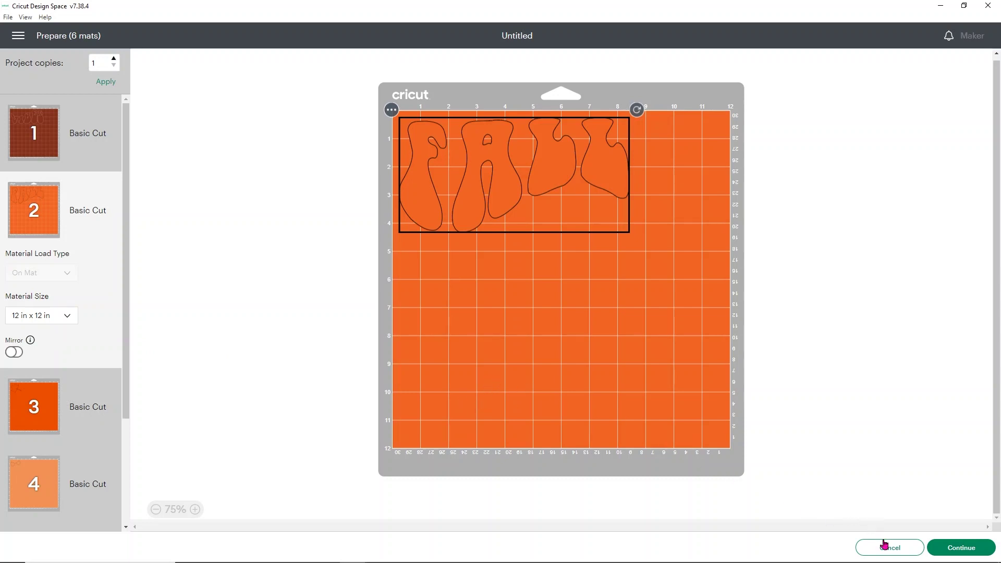
pyautogui.click(79, 144)
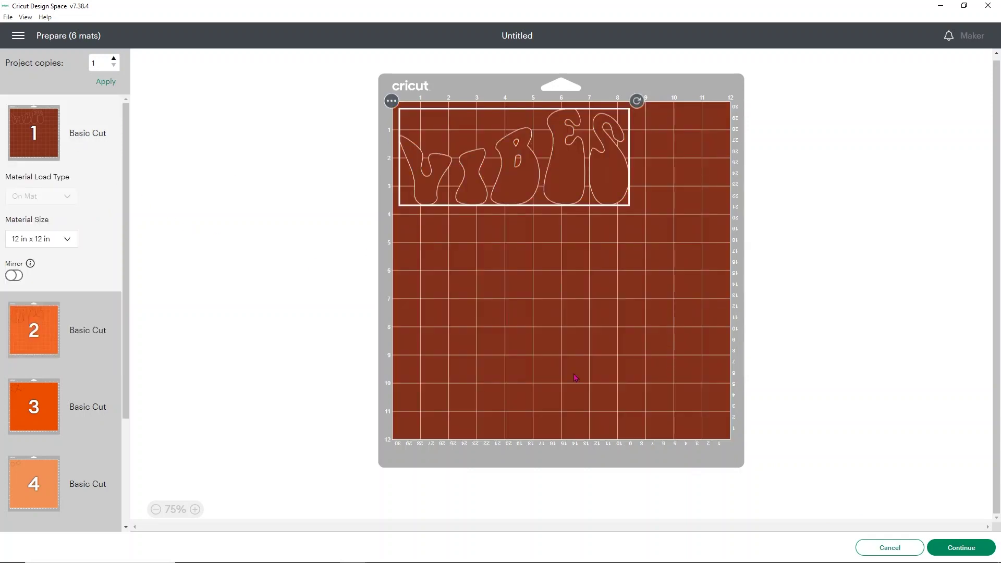